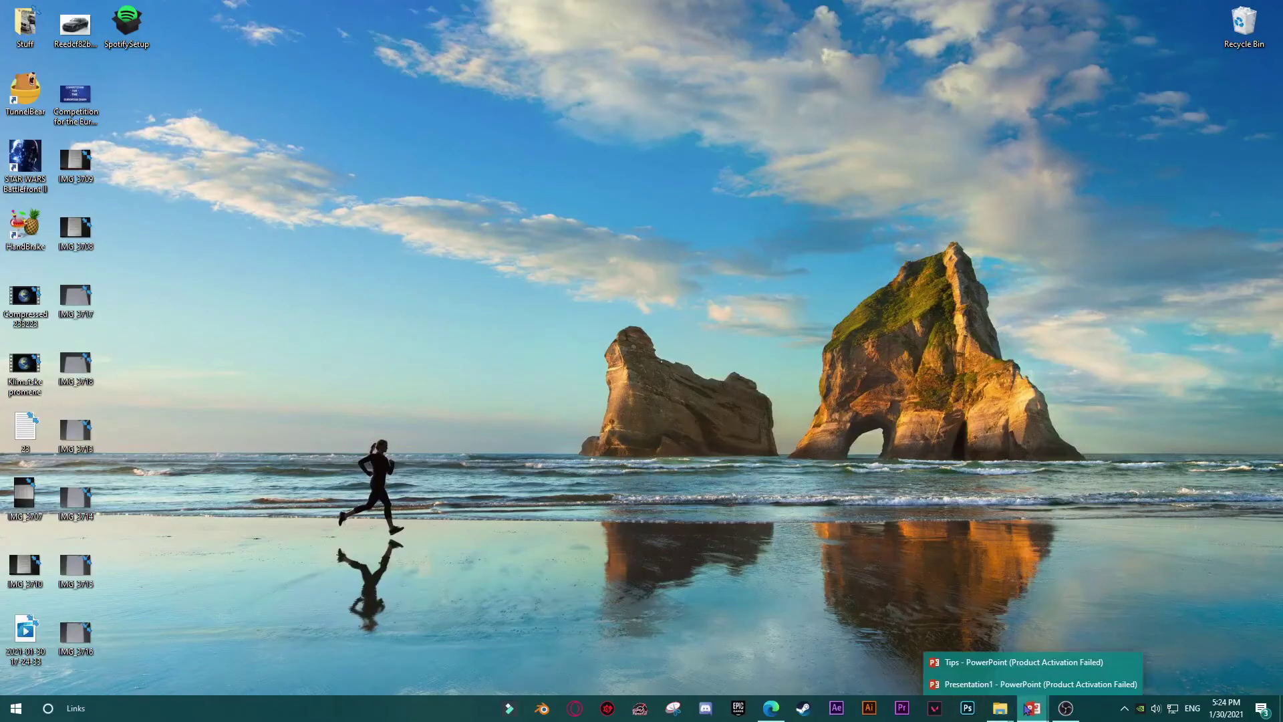
# Move the world map picture lower and further left, just above the SKENDZA logo
pyautogui.click(972, 683)
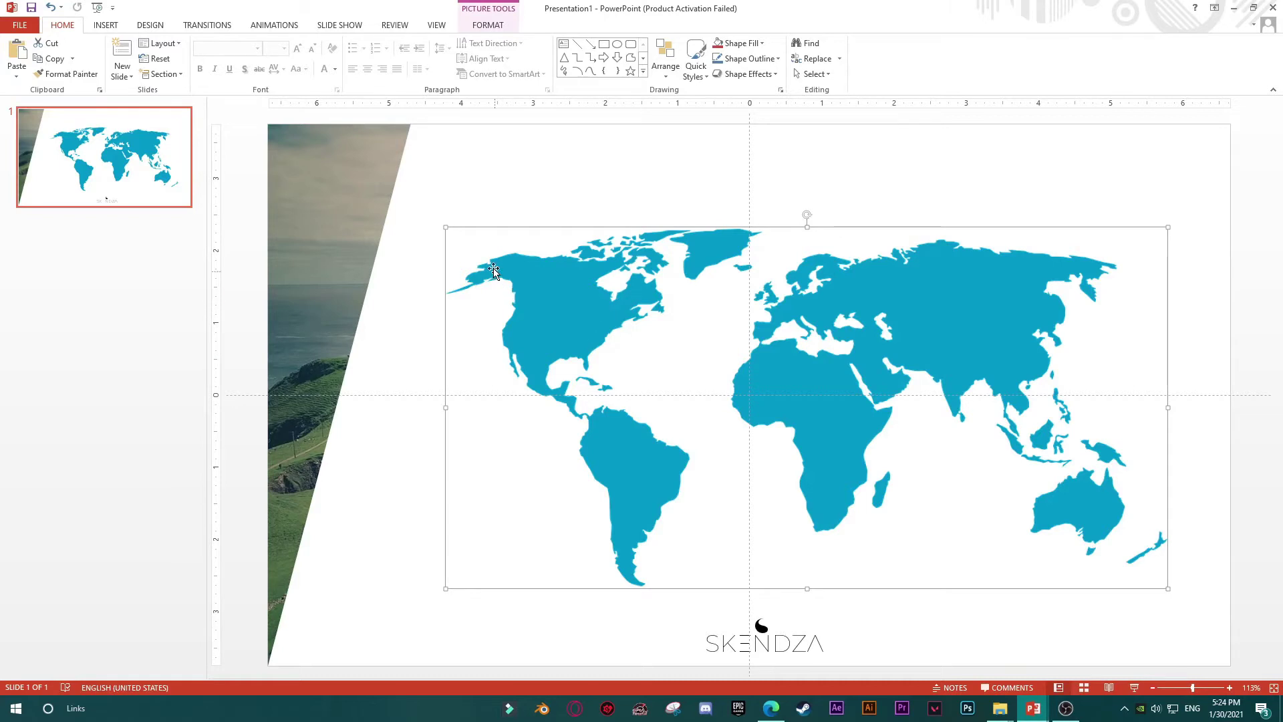
pyautogui.click(515, 272)
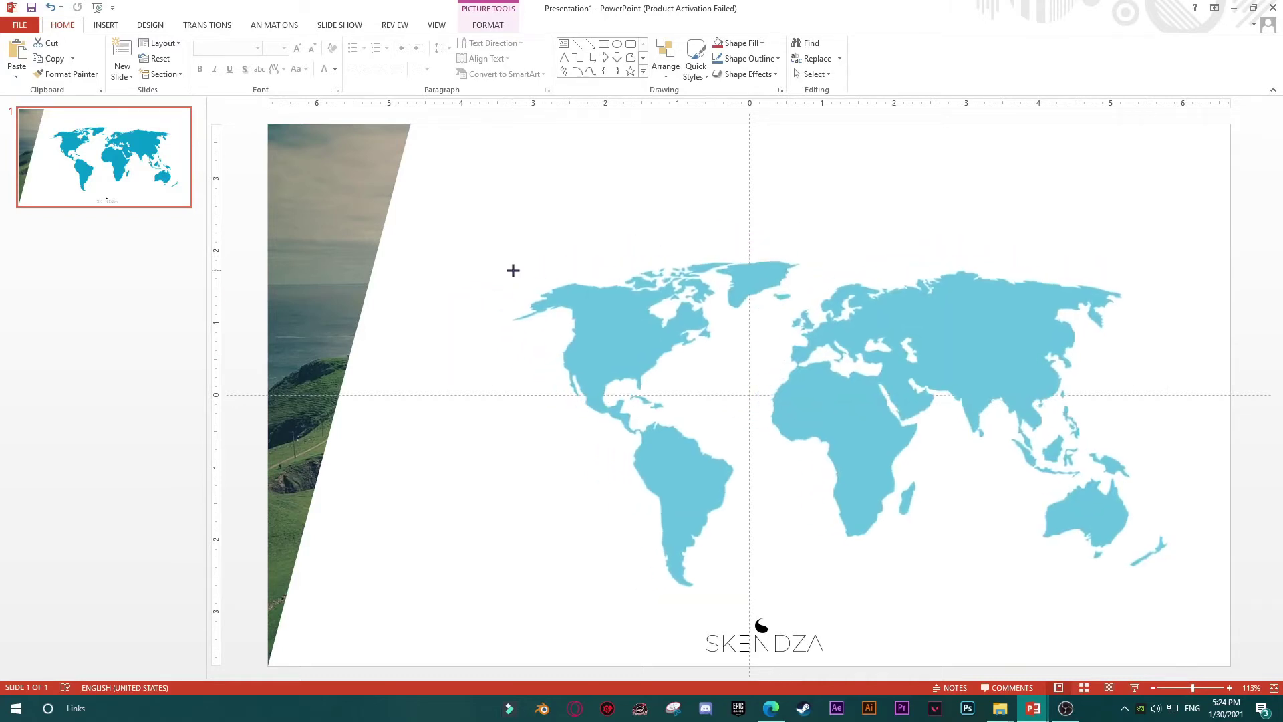
pyautogui.moveTo(570, 318); pyautogui.dragTo(692, 375)
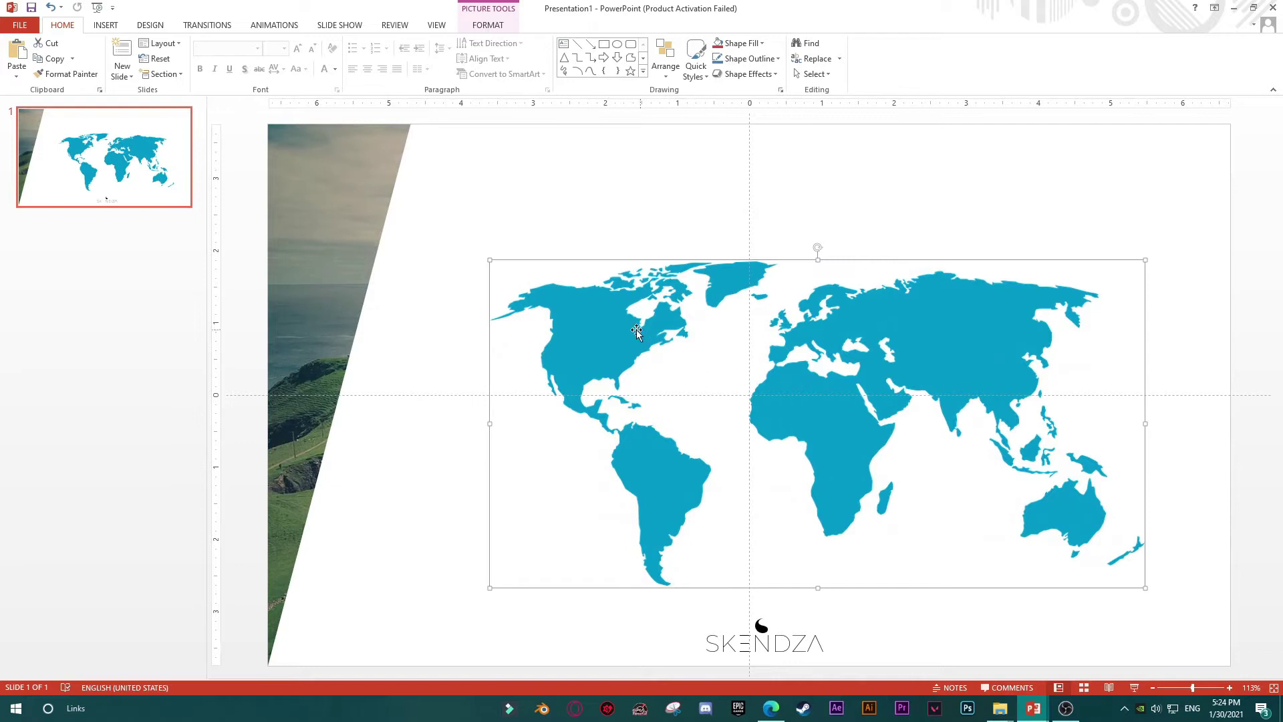
pyautogui.moveTo(628, 322)
pyautogui.mouseDown()
pyautogui.moveTo(427, 294)
pyautogui.moveTo(628, 325)
pyautogui.mouseUp()
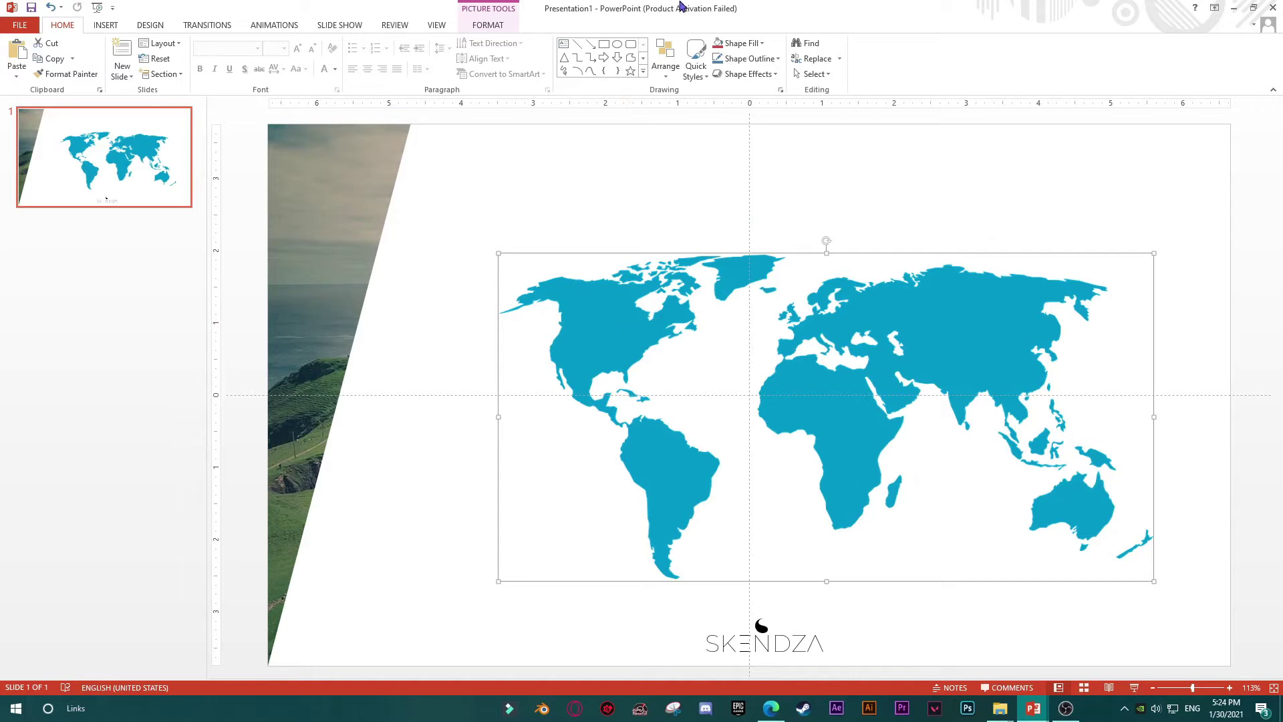
pyautogui.moveTo(617, 330); pyautogui.dragTo(553, 324)
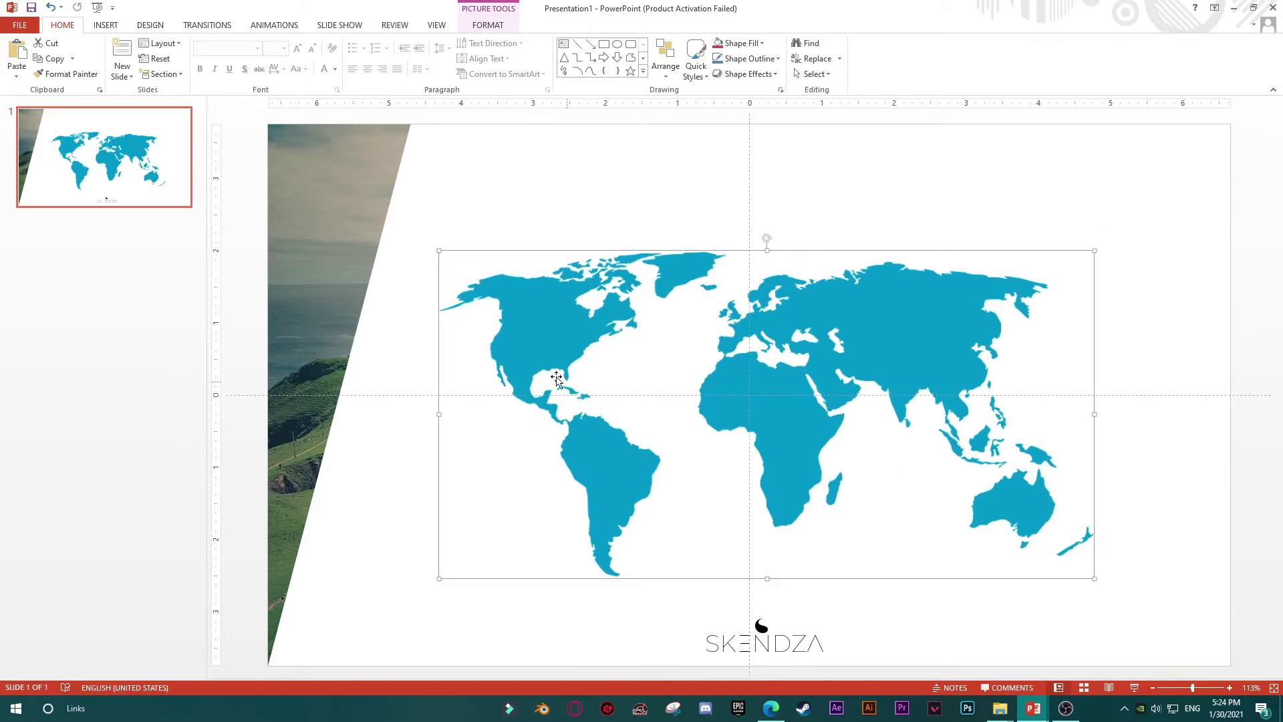
pyautogui.moveTo(557, 378); pyautogui.dragTo(544, 355)
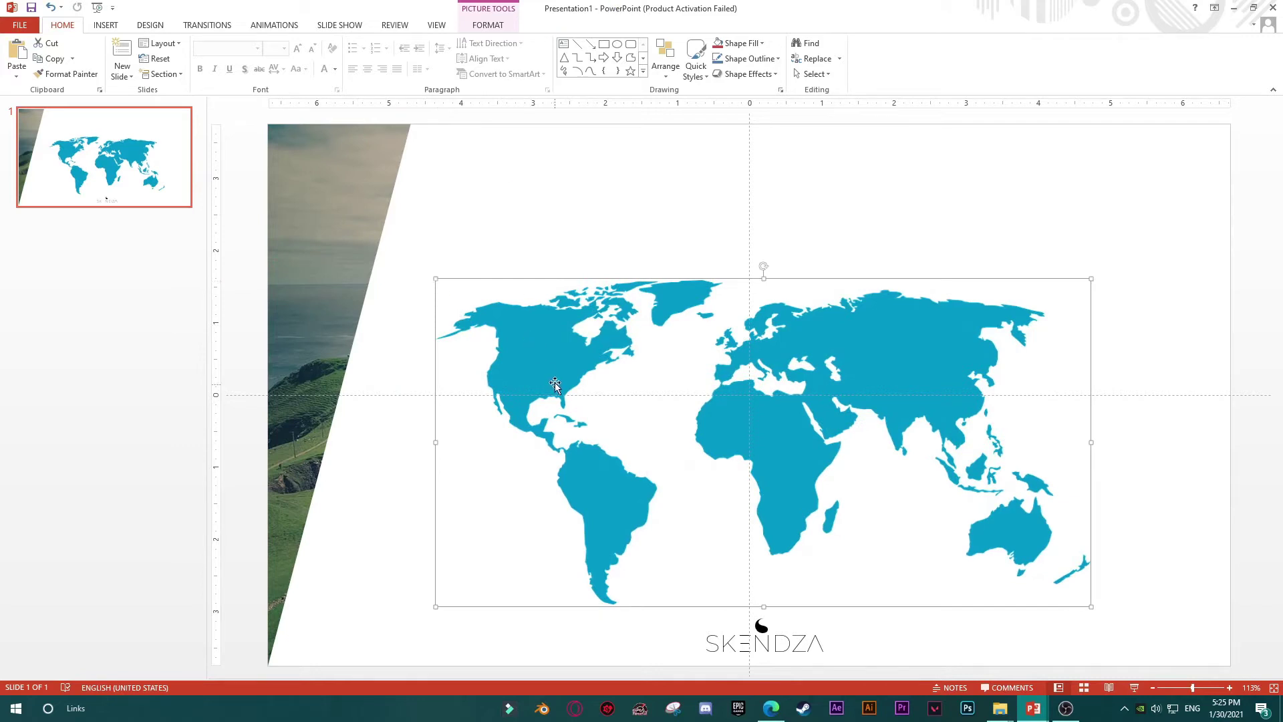
pyautogui.click(496, 25)
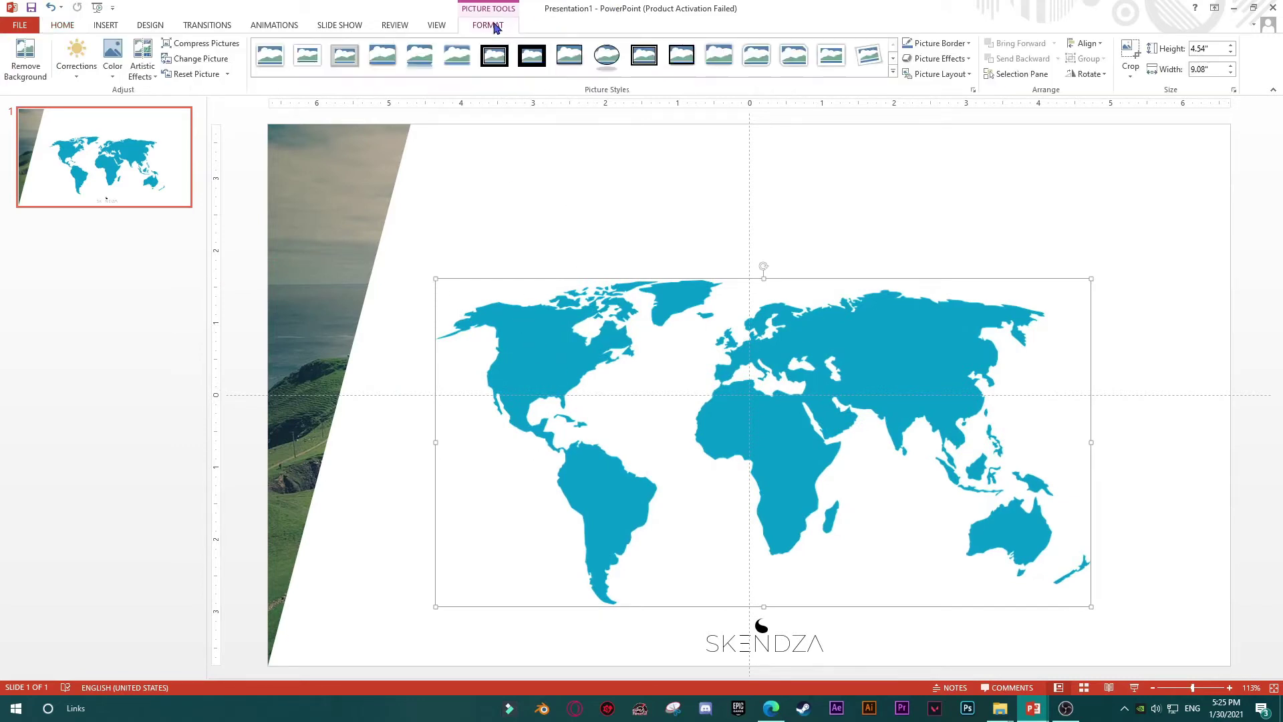
# Centre the world map on the slide guides, then switch to the Pixabay site in Edge
pyautogui.click(112, 75)
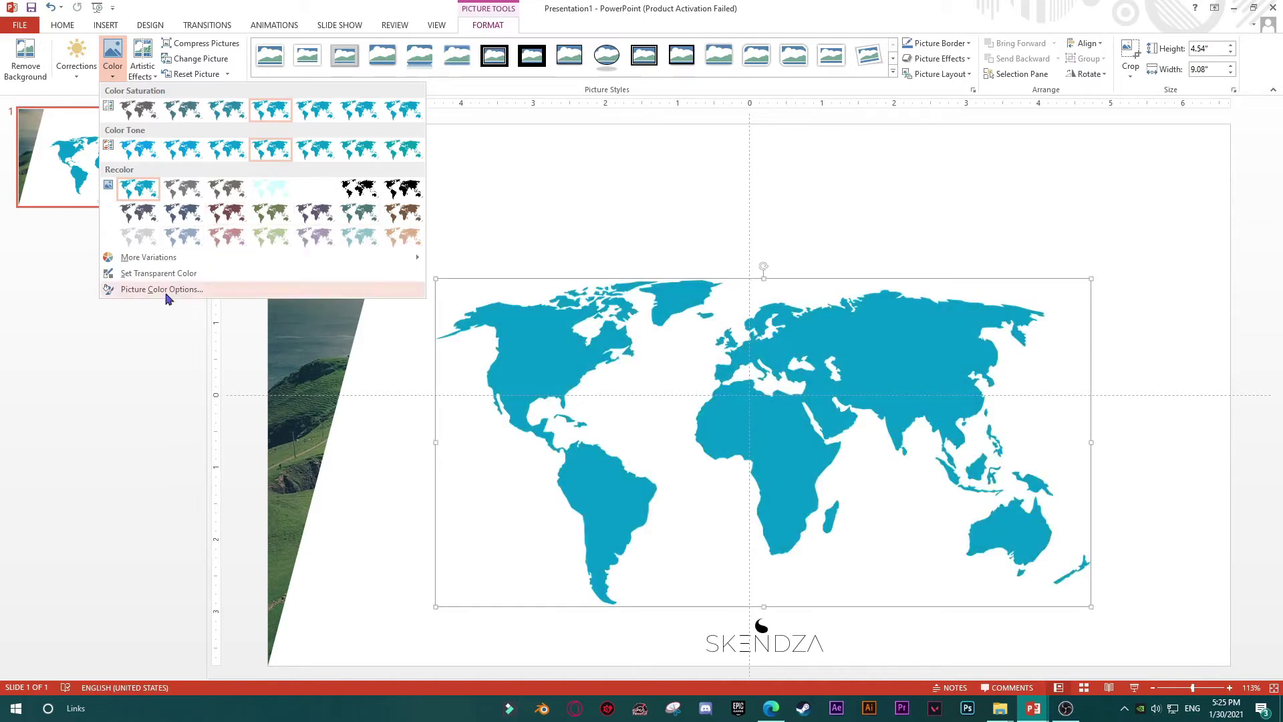
pyautogui.click(402, 437)
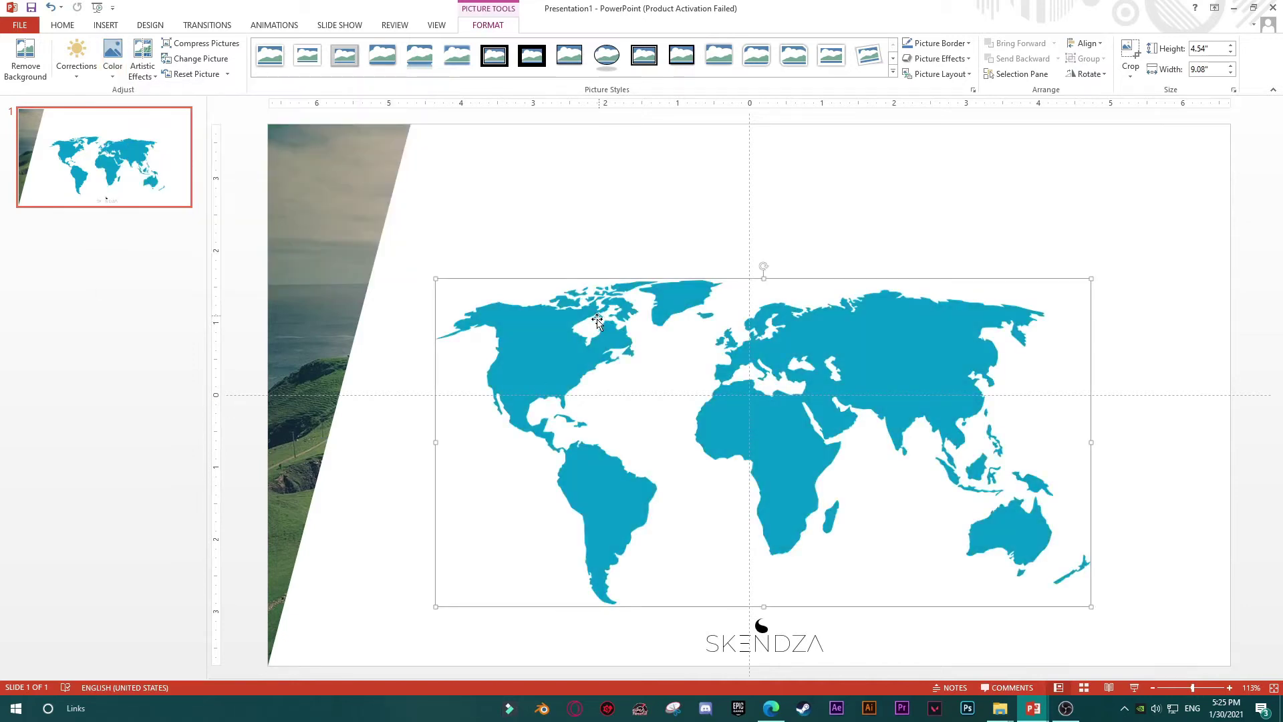
pyautogui.moveTo(570, 338); pyautogui.dragTo(556, 292)
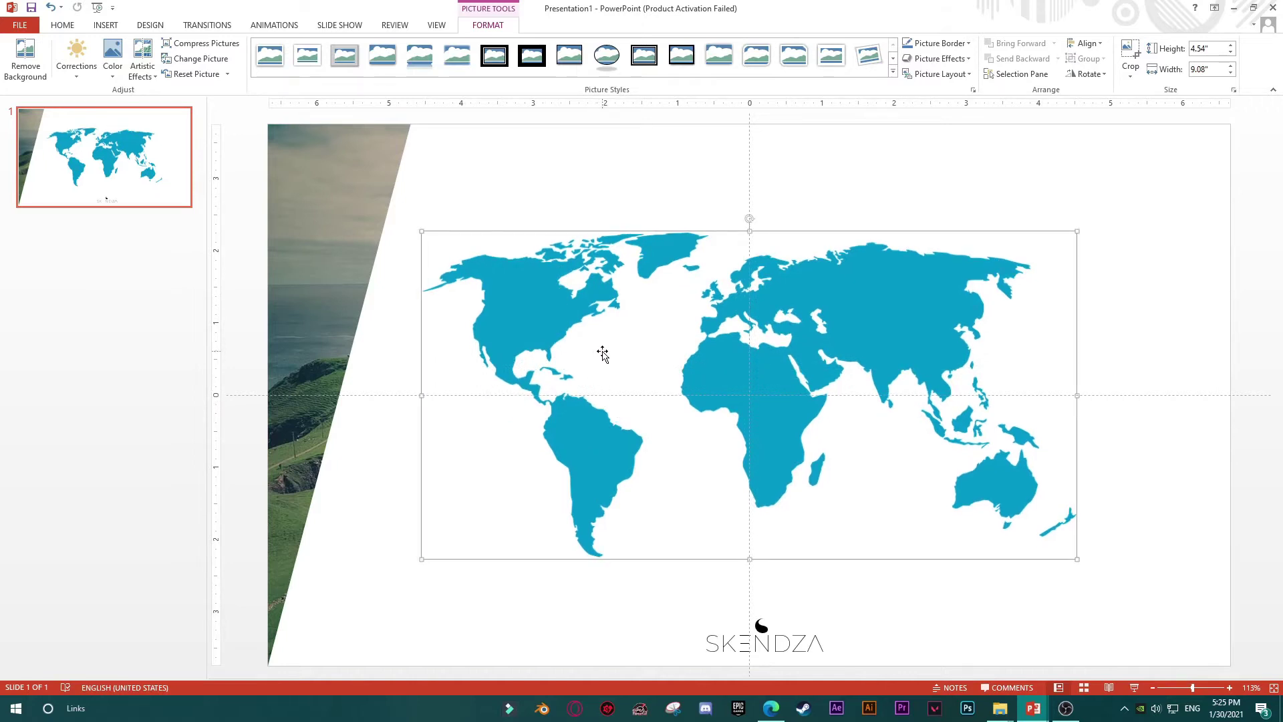
pyautogui.click(772, 702)
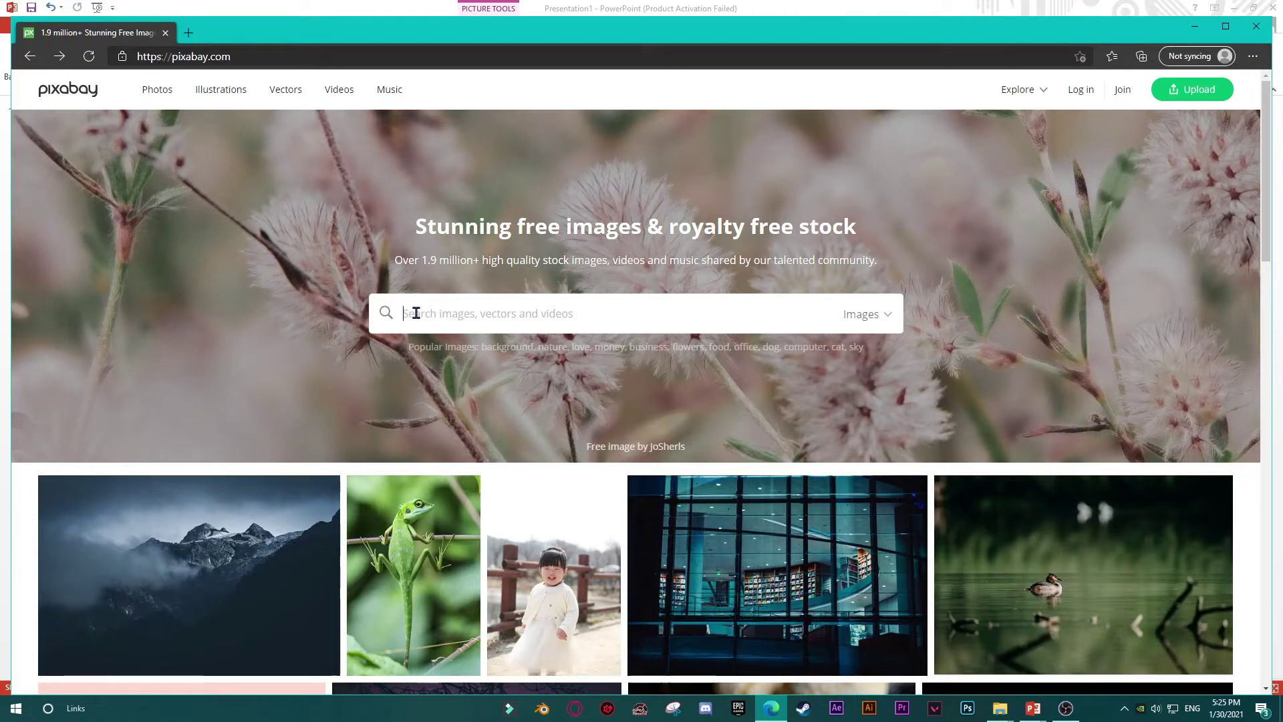
# Search Pixabay for 'world map' and filter the results to Illustrations
pyautogui.write('world map')
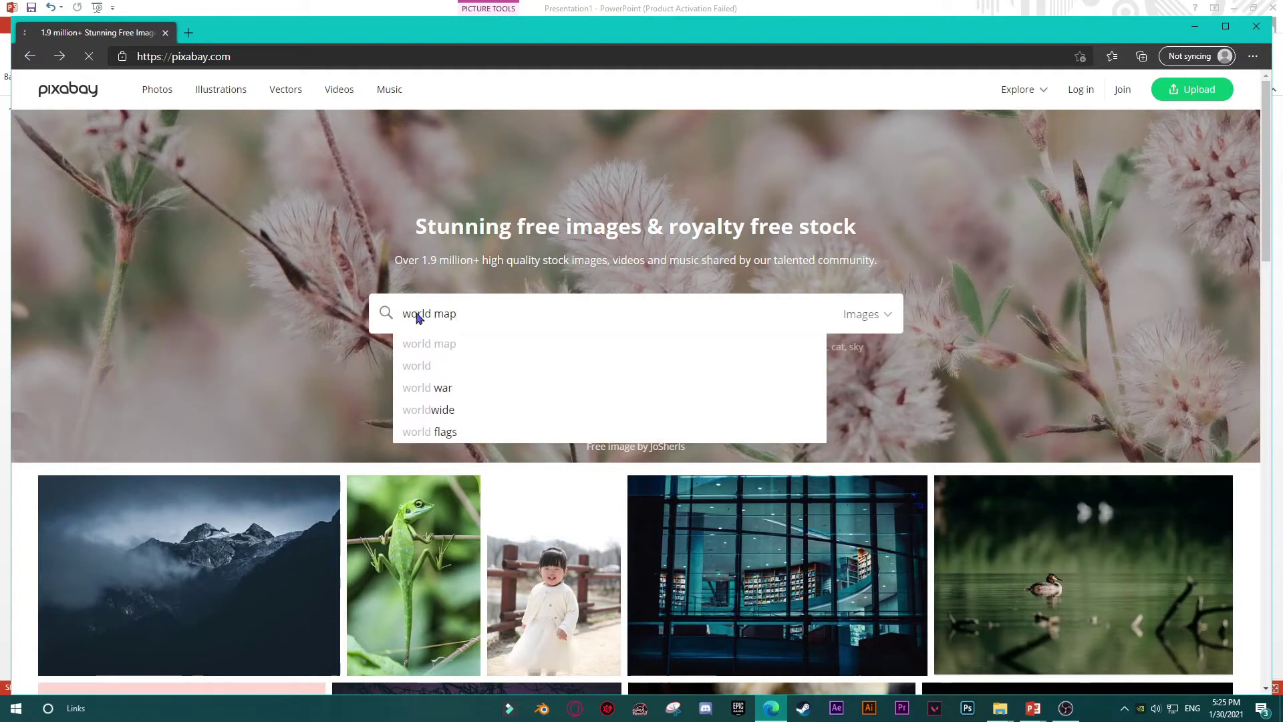
pyautogui.press('Return')
pyautogui.click(443, 91)
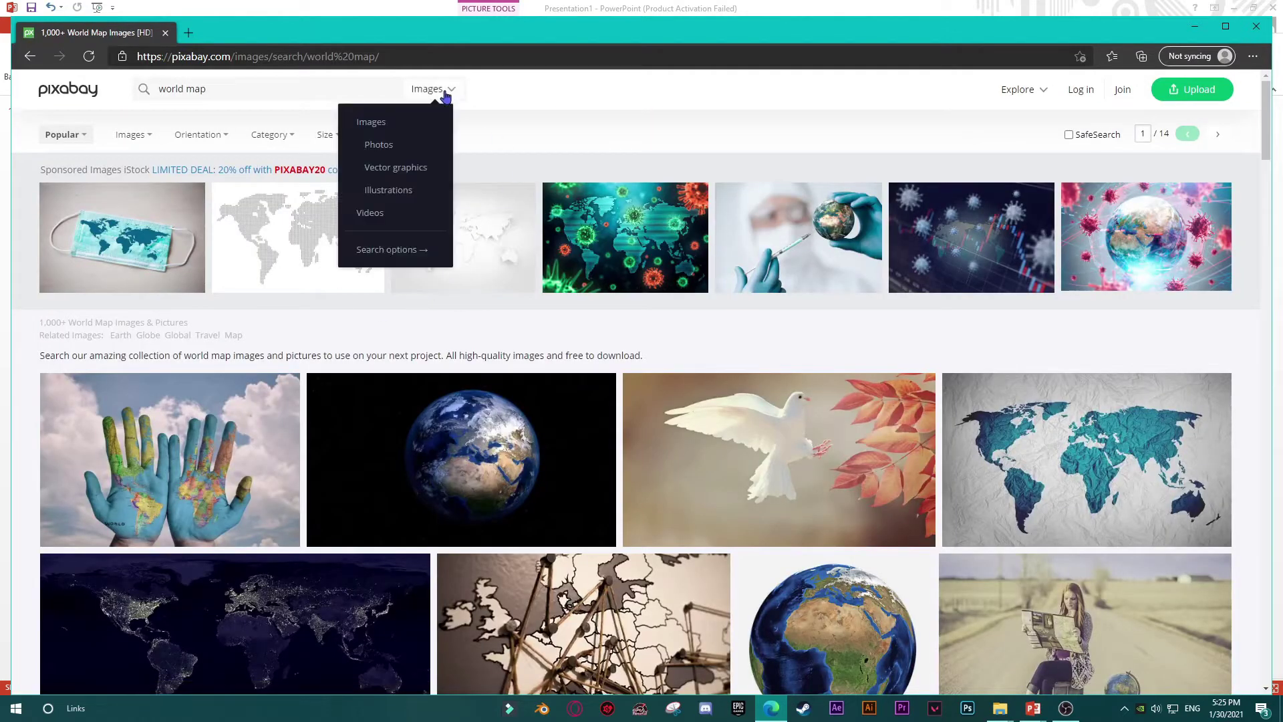
pyautogui.click(410, 191)
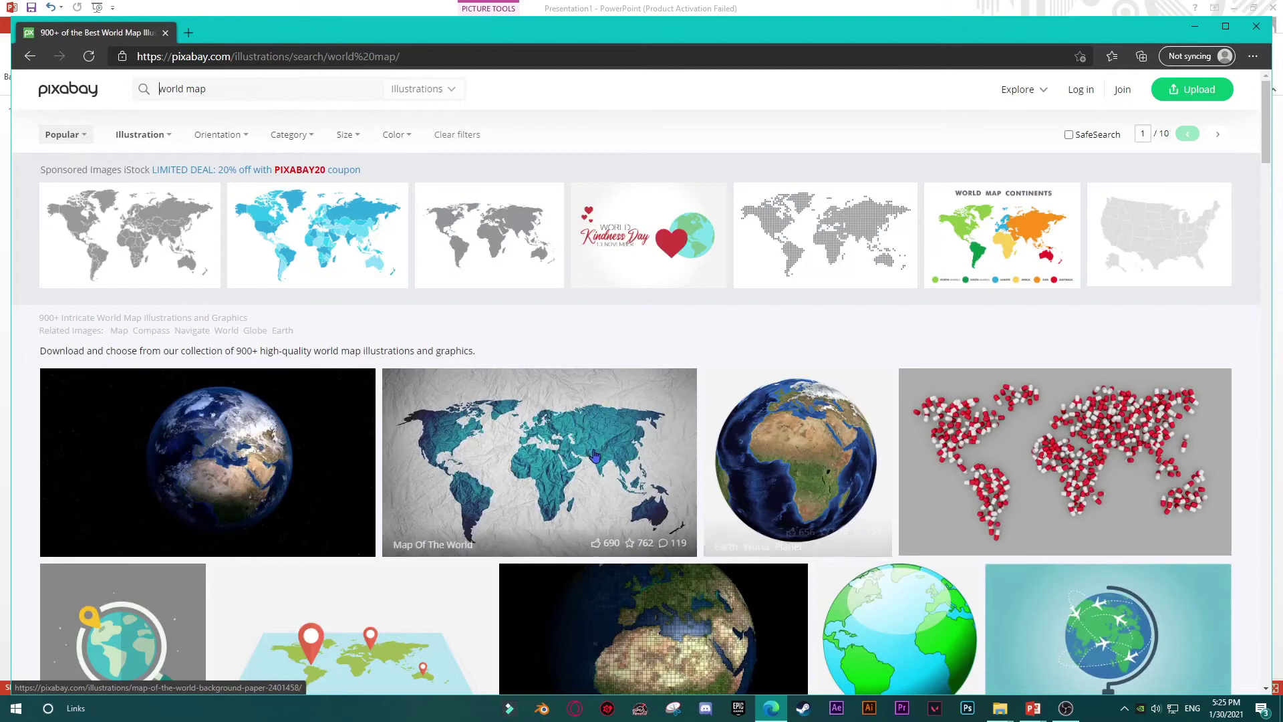
pyautogui.scroll(-5, 594, 454)
pyautogui.scroll(-3, 594, 454)
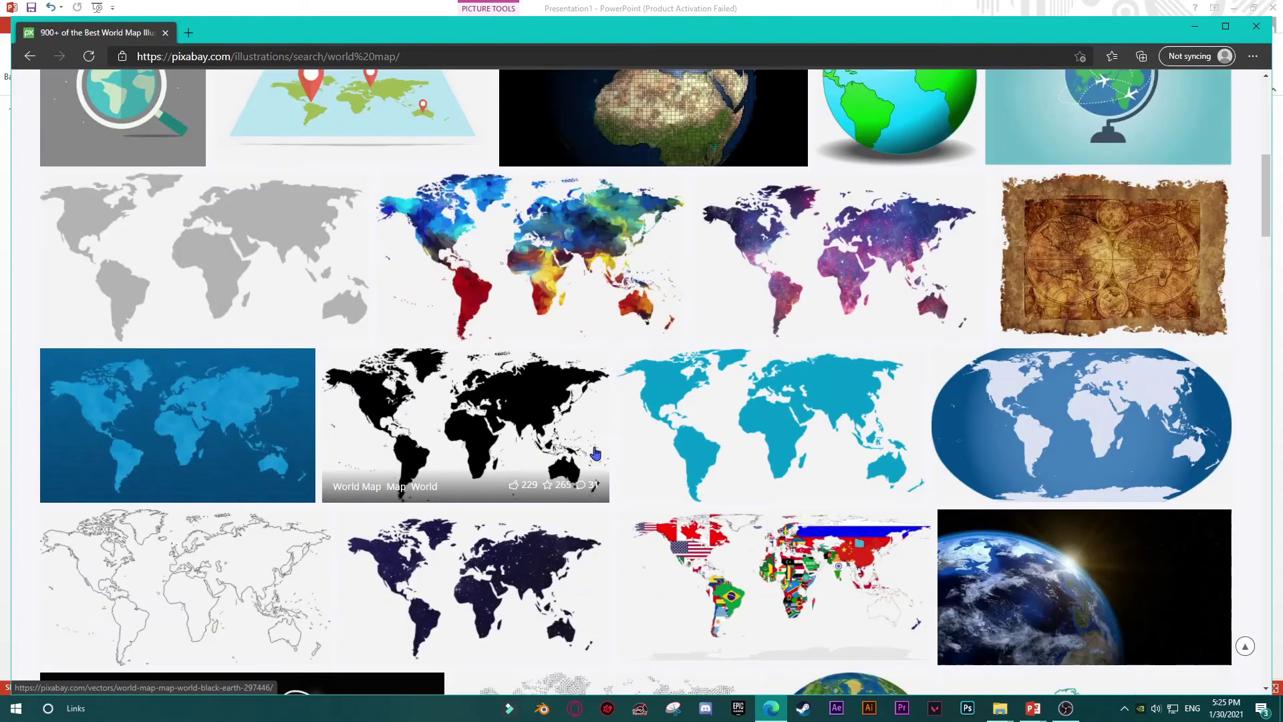
# Download the teal world map illustration as a 1280×640 PNG, passing the reCAPTCHA check
pyautogui.click(735, 431)
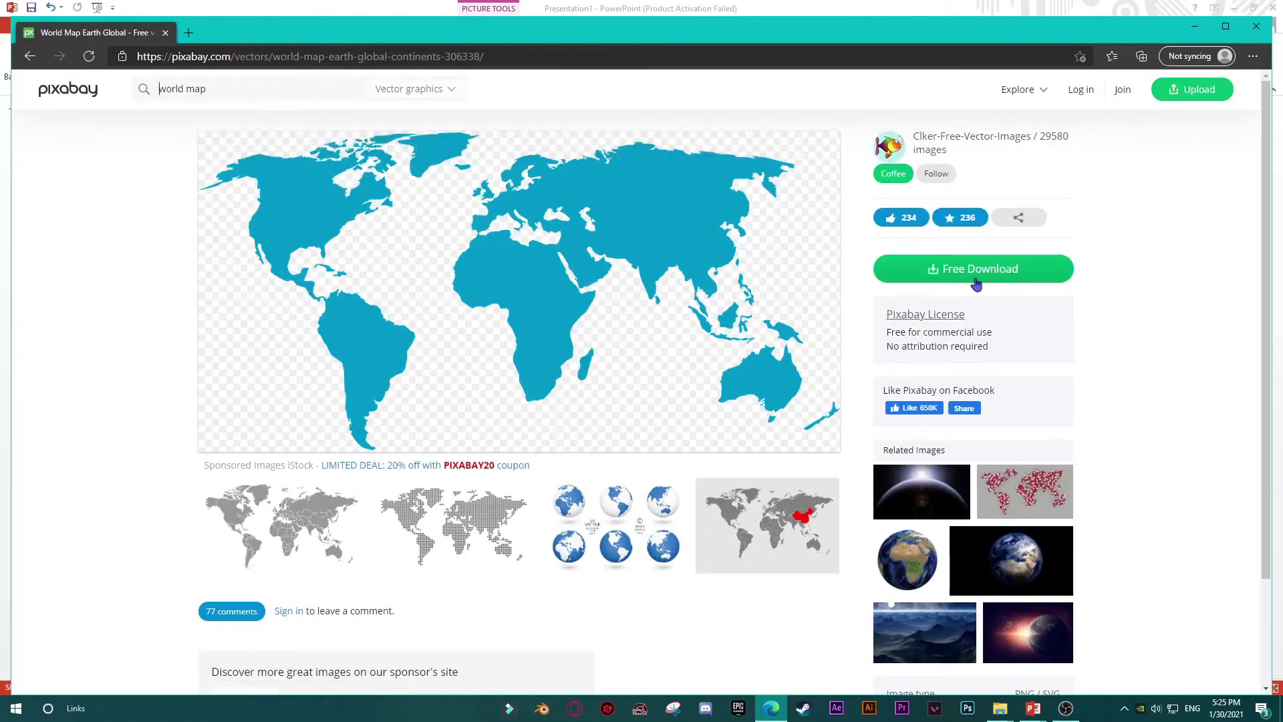
pyautogui.click(976, 271)
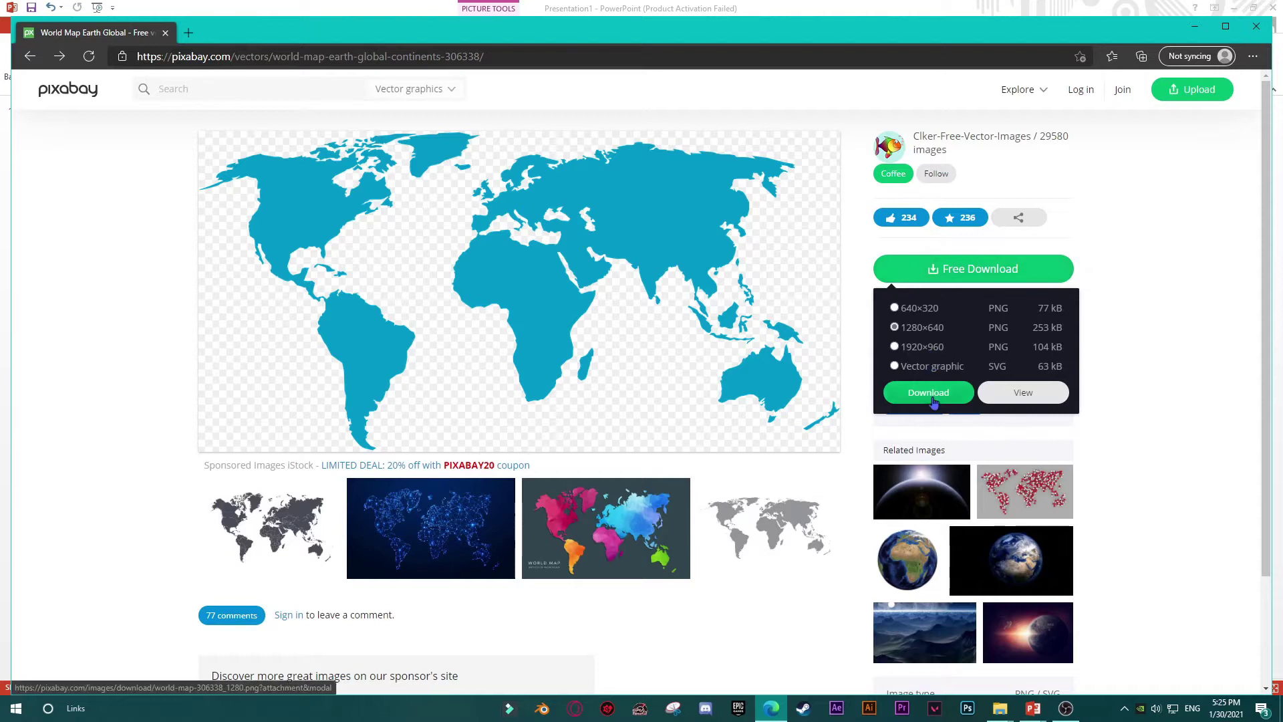
pyautogui.click(929, 393)
pyautogui.click(554, 409)
pyautogui.click(563, 453)
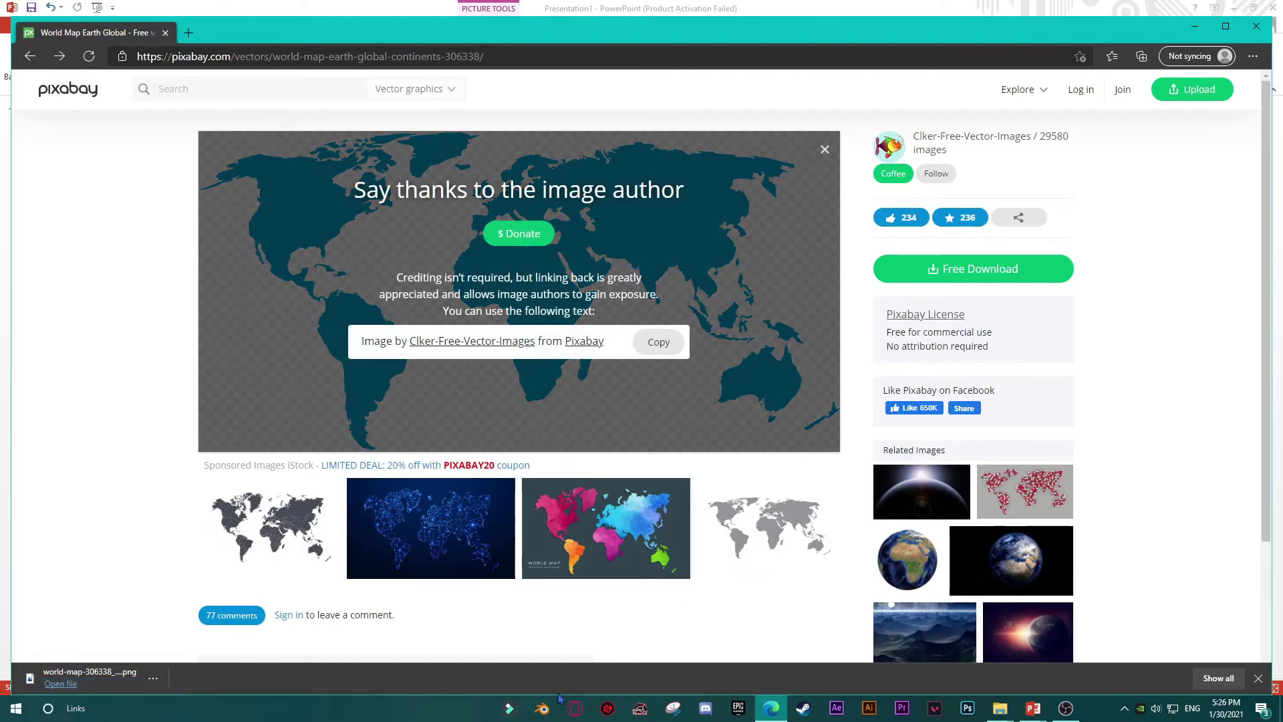
# Open convertio.co in a new tab and upload the downloaded world map PNG from Downloads
pyautogui.click(189, 32)
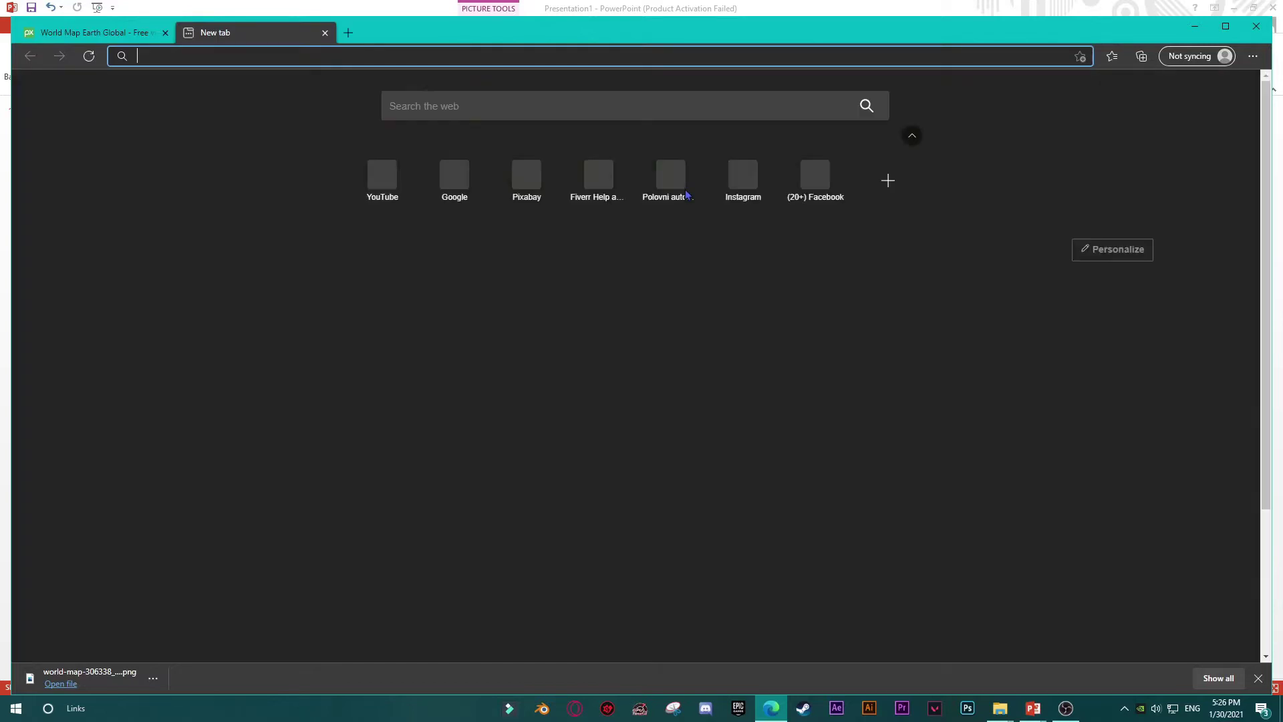
pyautogui.write('convertio.co')
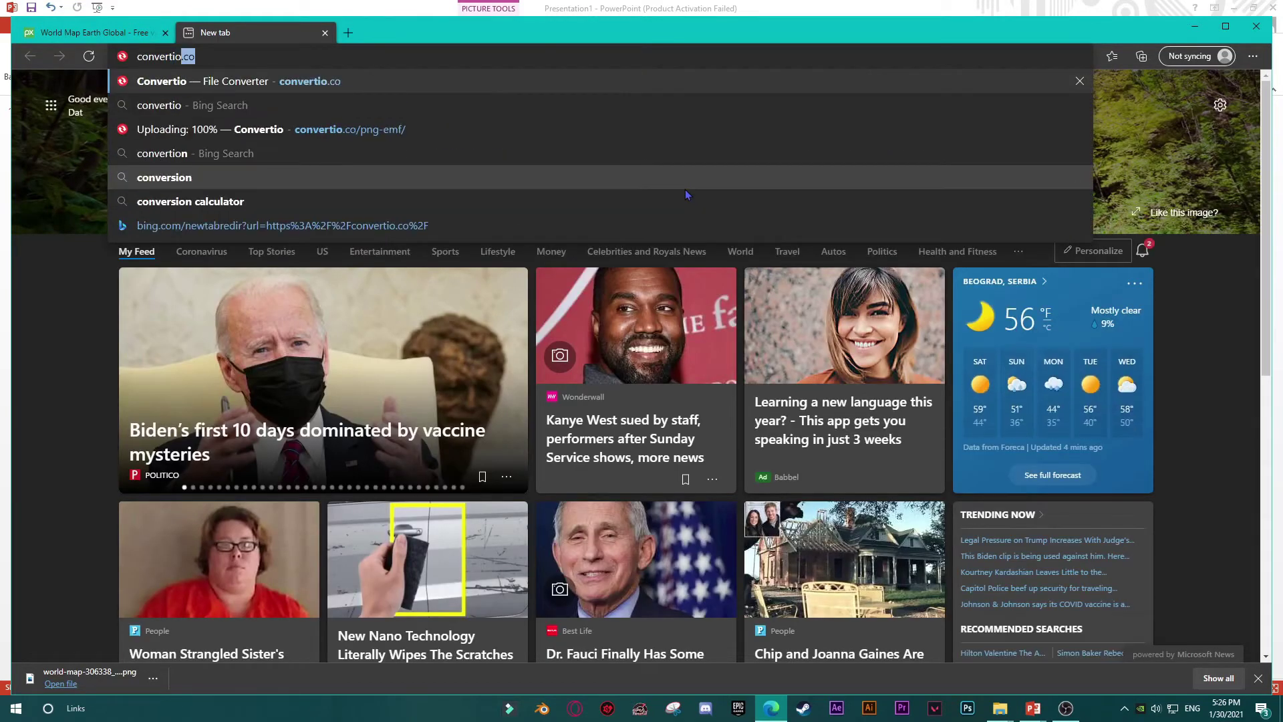
pyautogui.press('Return')
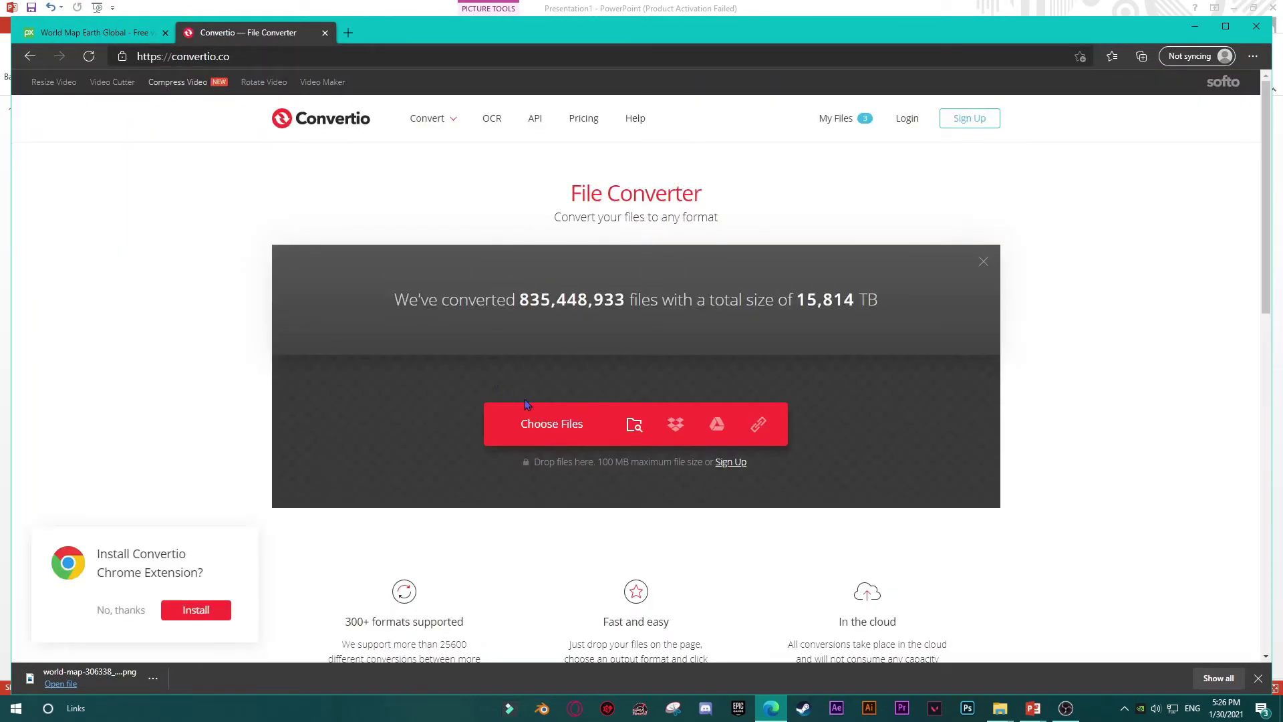
pyautogui.click(531, 410)
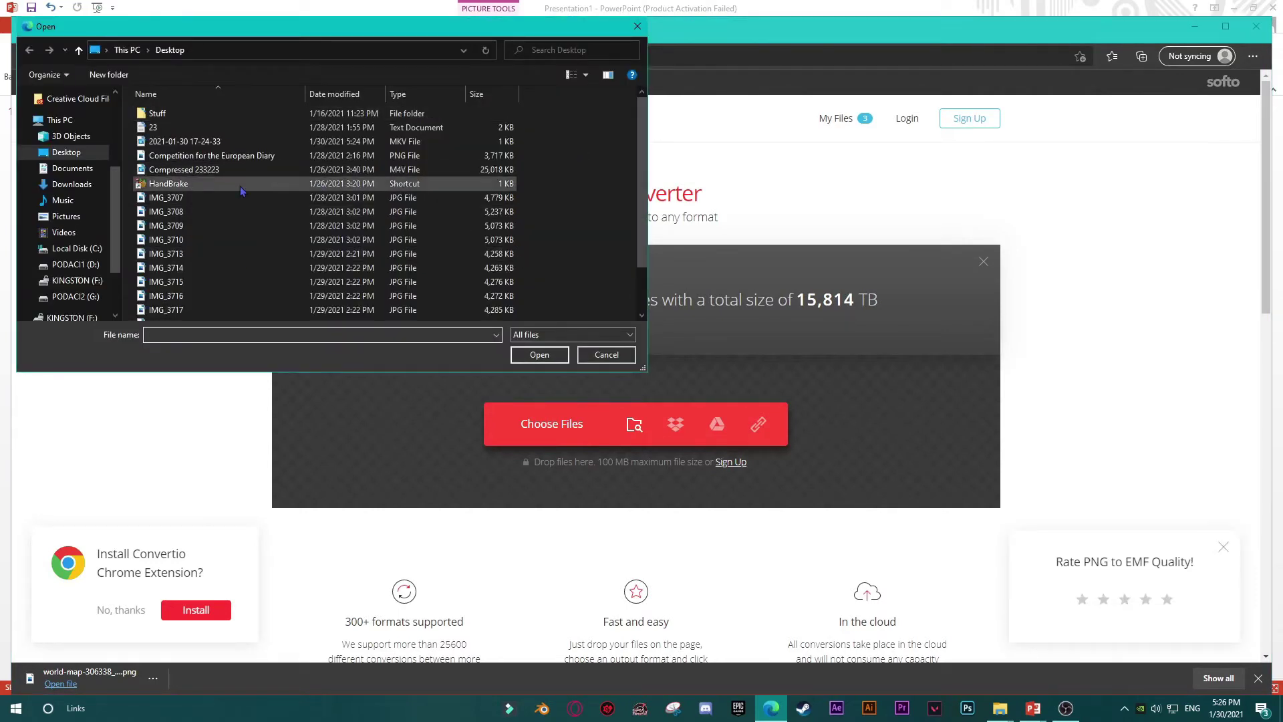
pyautogui.scroll(-2, 242, 191)
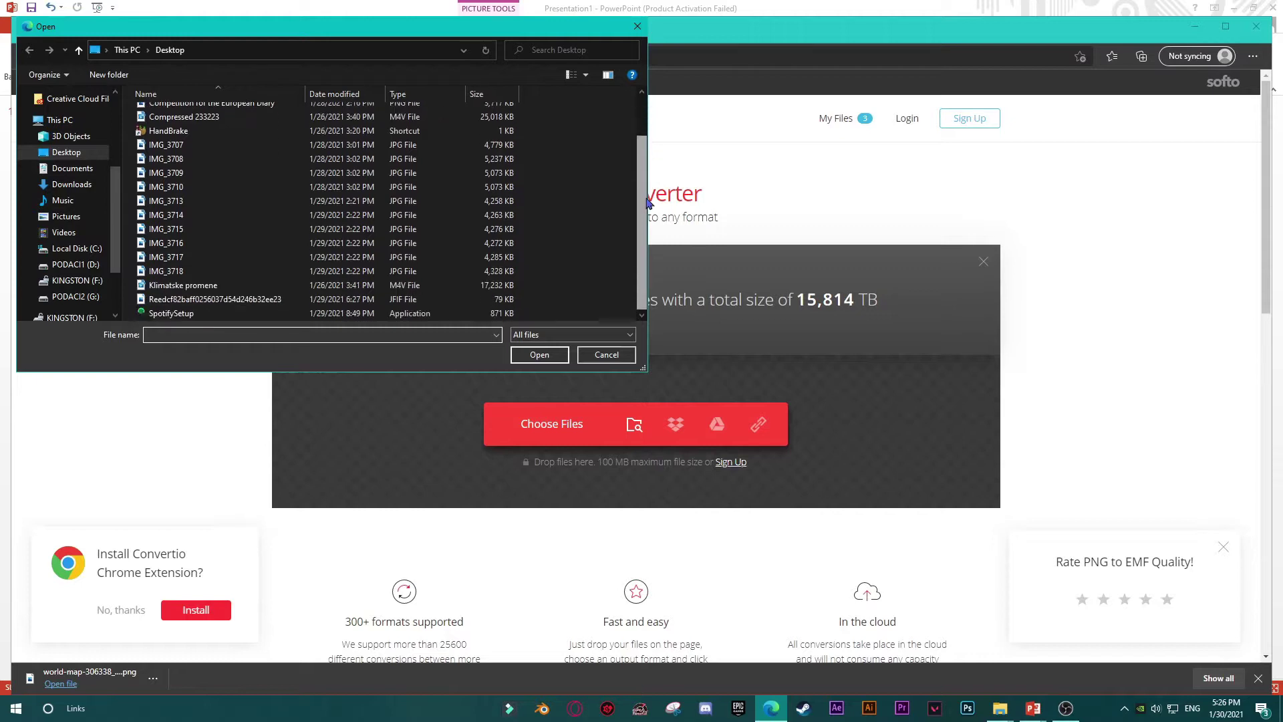
pyautogui.click(73, 185)
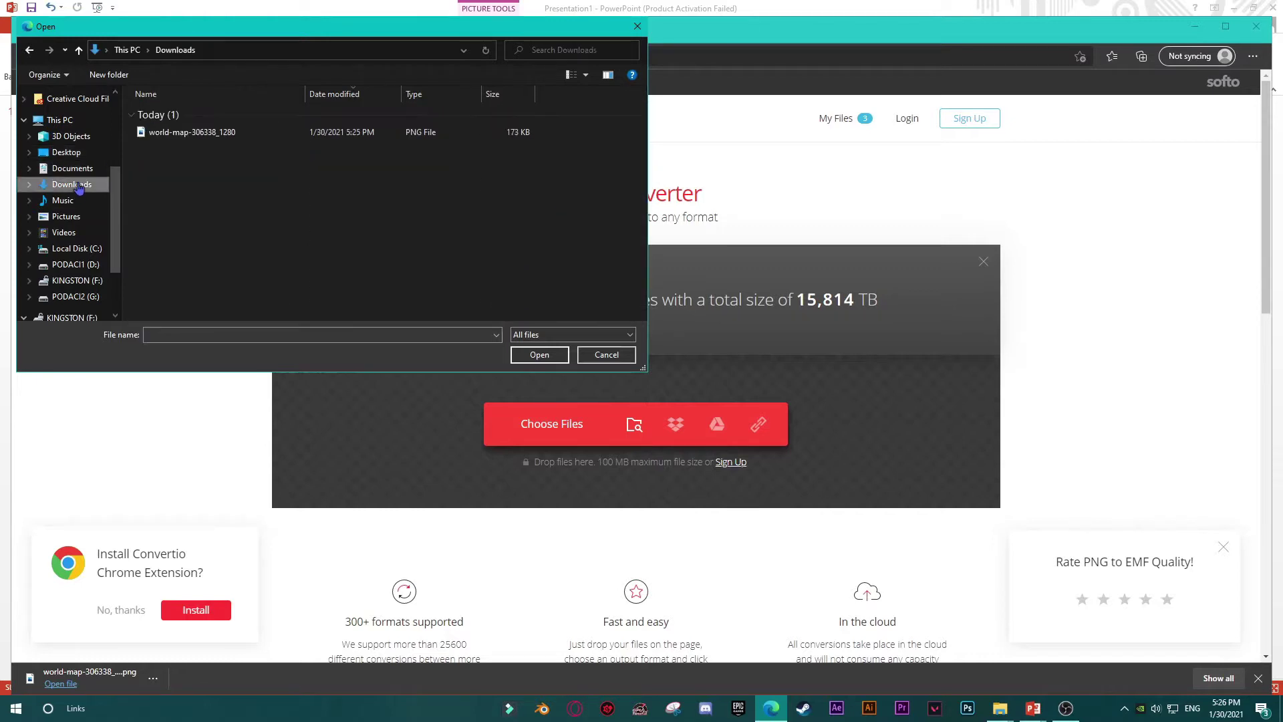
pyautogui.click(176, 133)
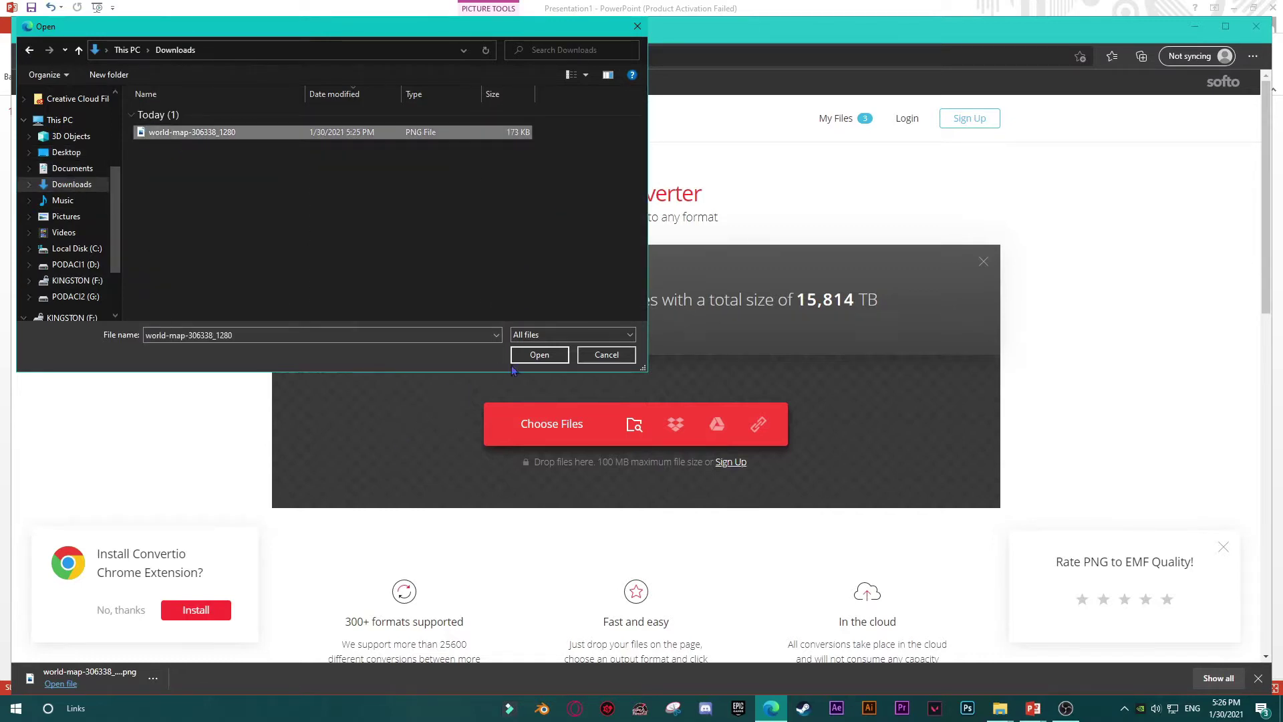
pyautogui.click(535, 355)
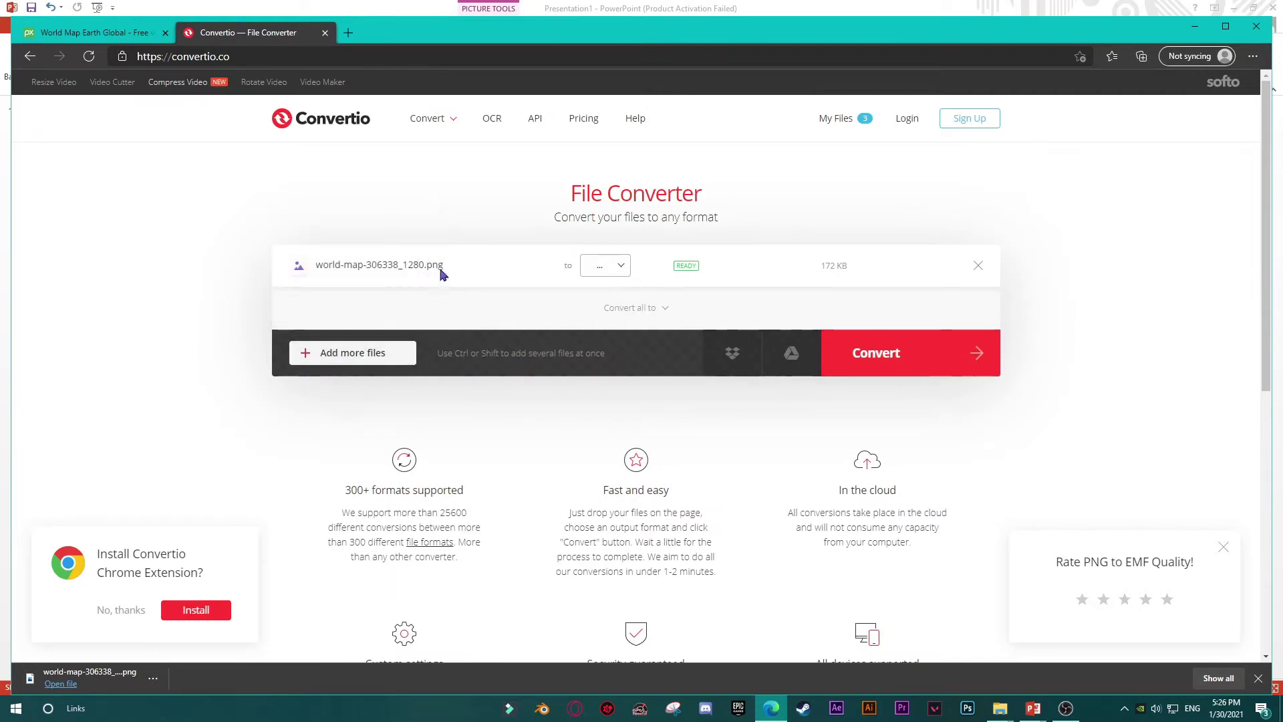
# Convert the map to EMF and download world-map-306338_1280.emf
pyautogui.click(612, 267)
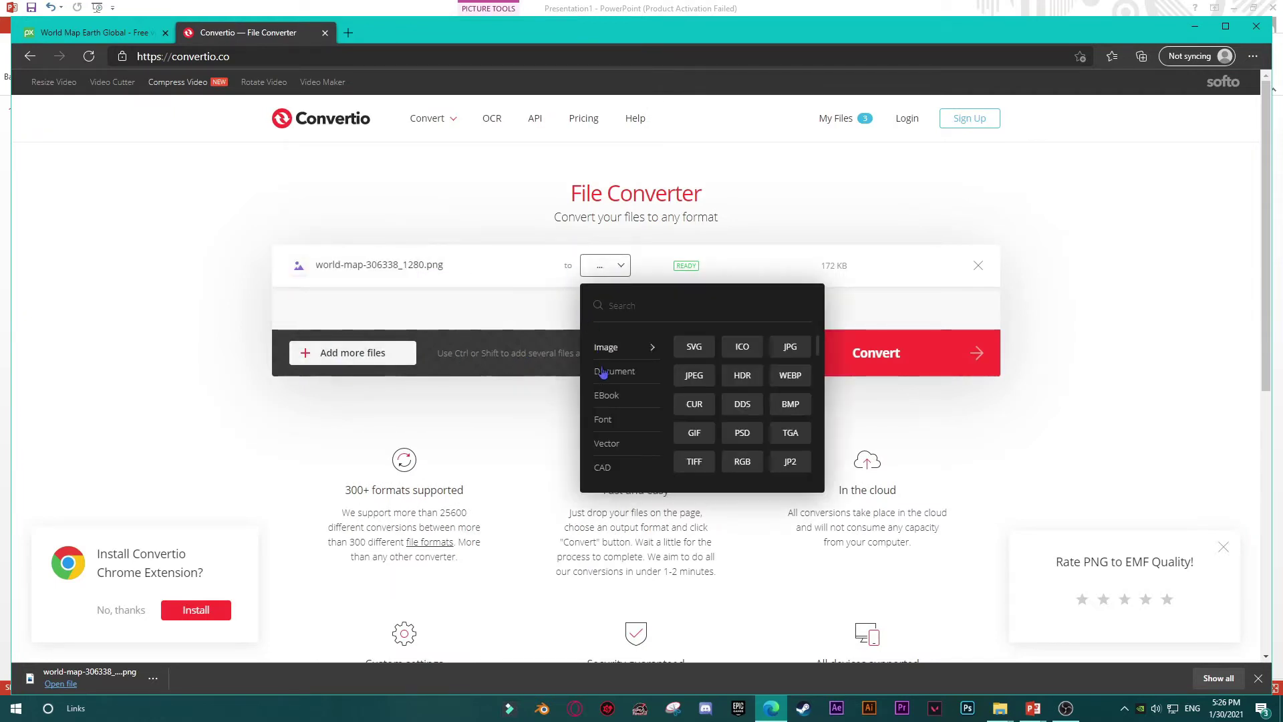
pyautogui.moveTo(626, 451)
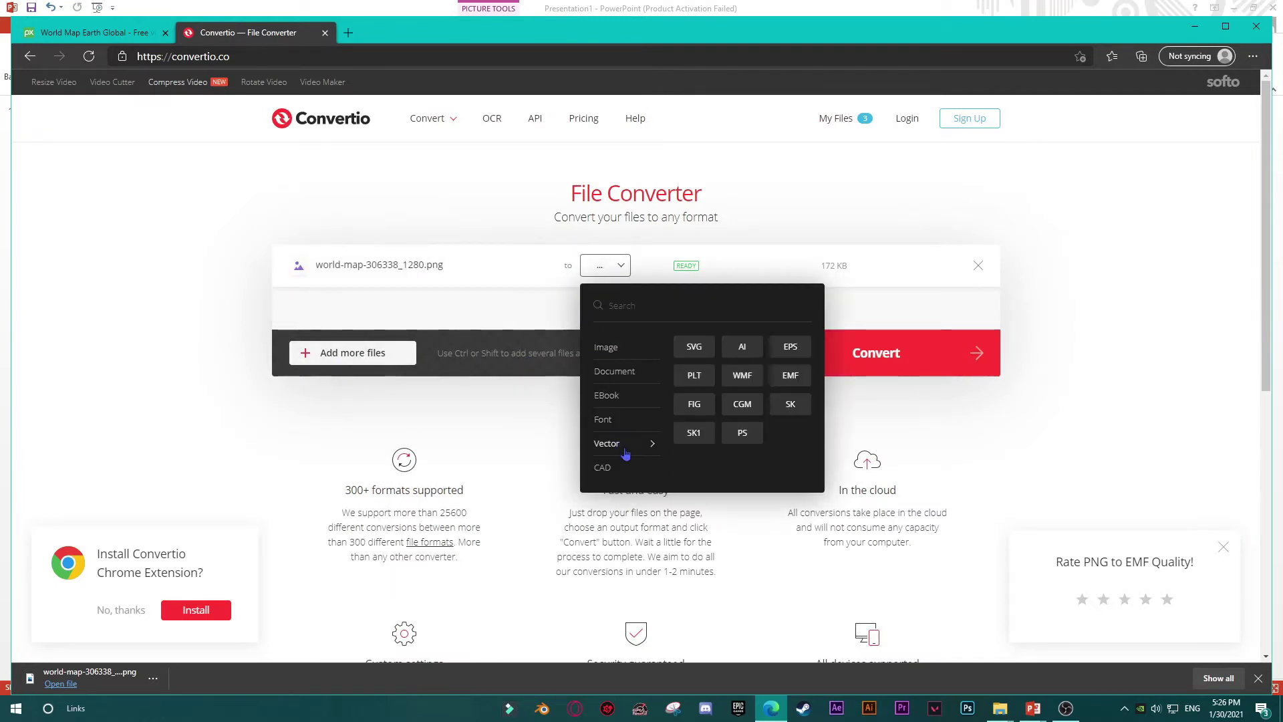
pyautogui.click(790, 375)
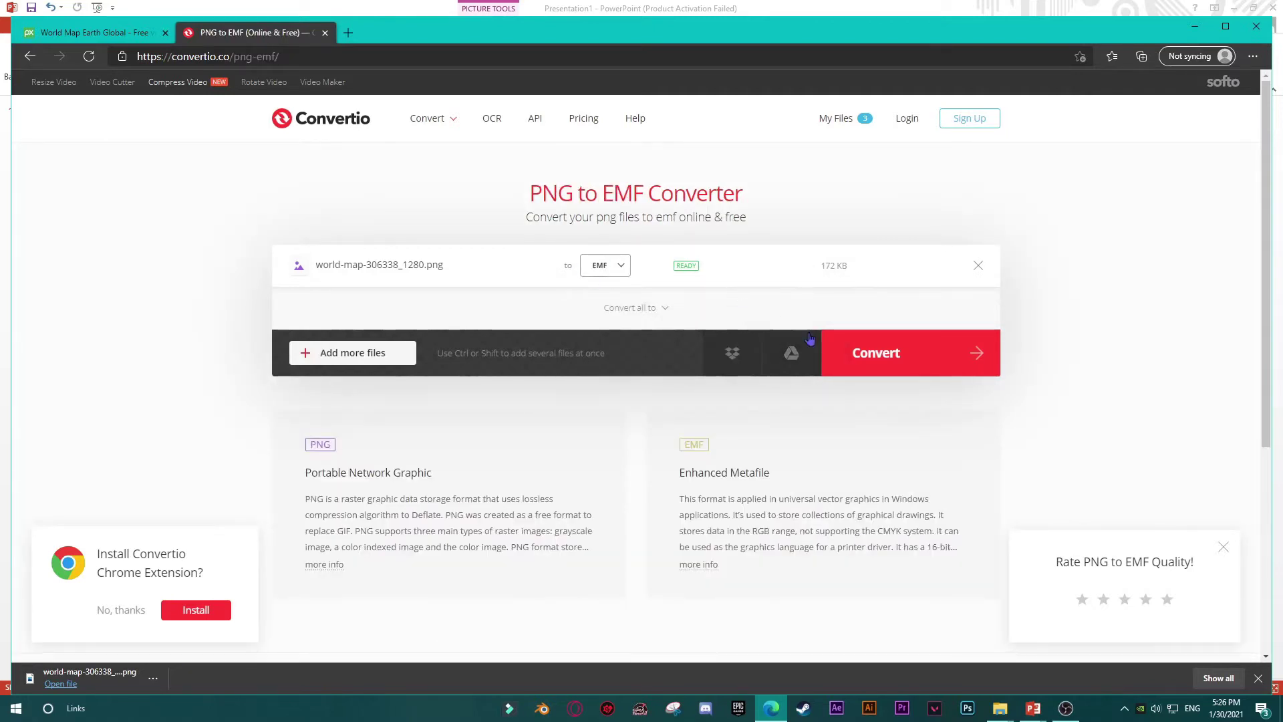
pyautogui.click(872, 359)
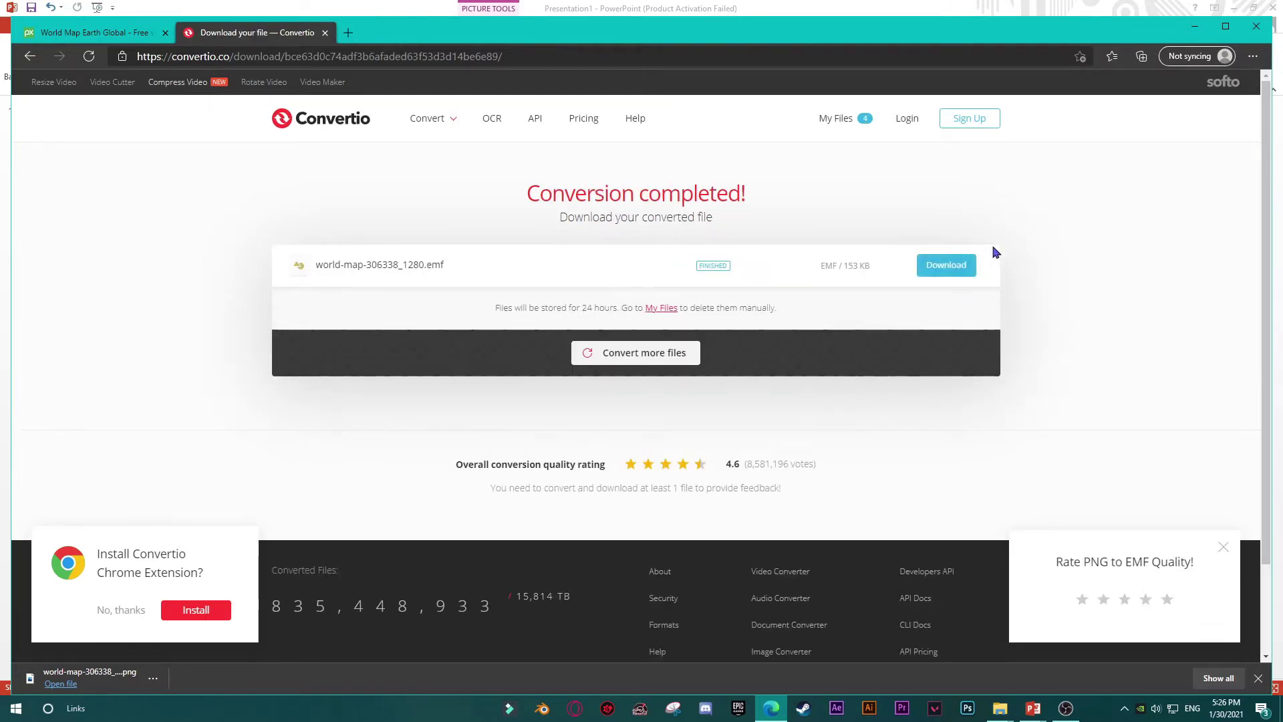
pyautogui.click(945, 265)
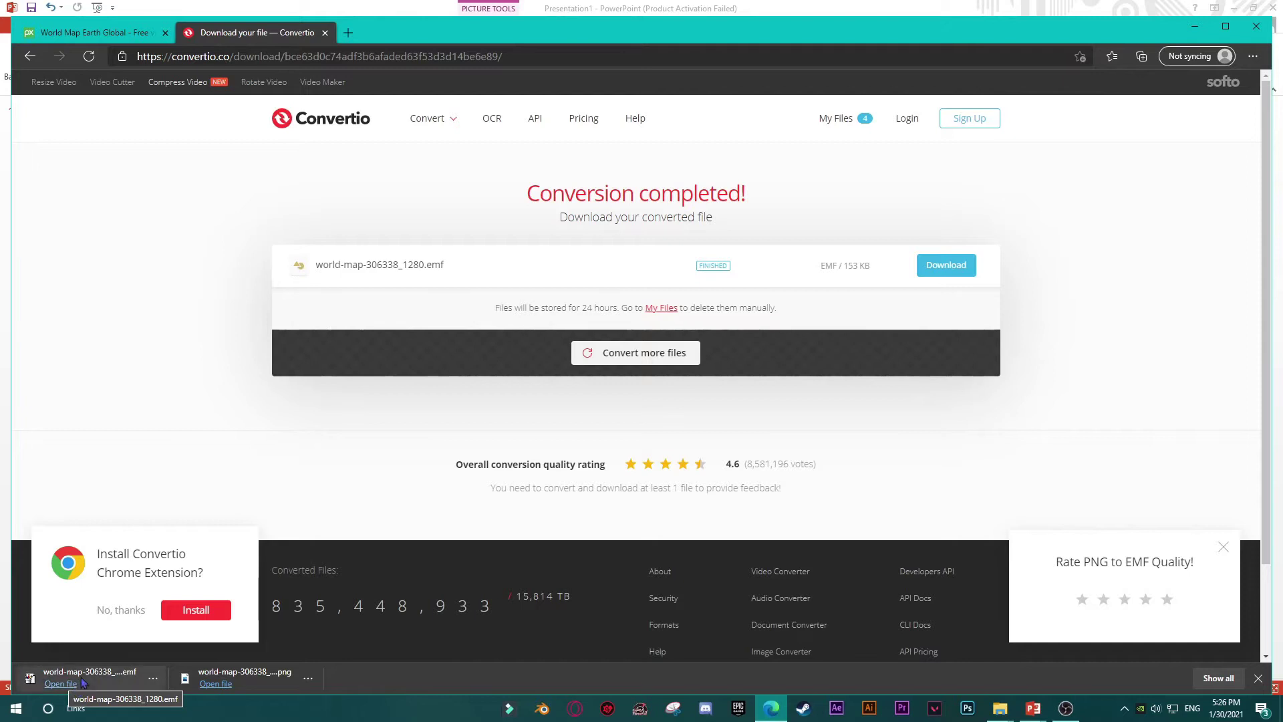
# Drop the EMF world map into the presentation and delete the old blue map
pyautogui.moveTo(83, 682); pyautogui.dragTo(336, 623)
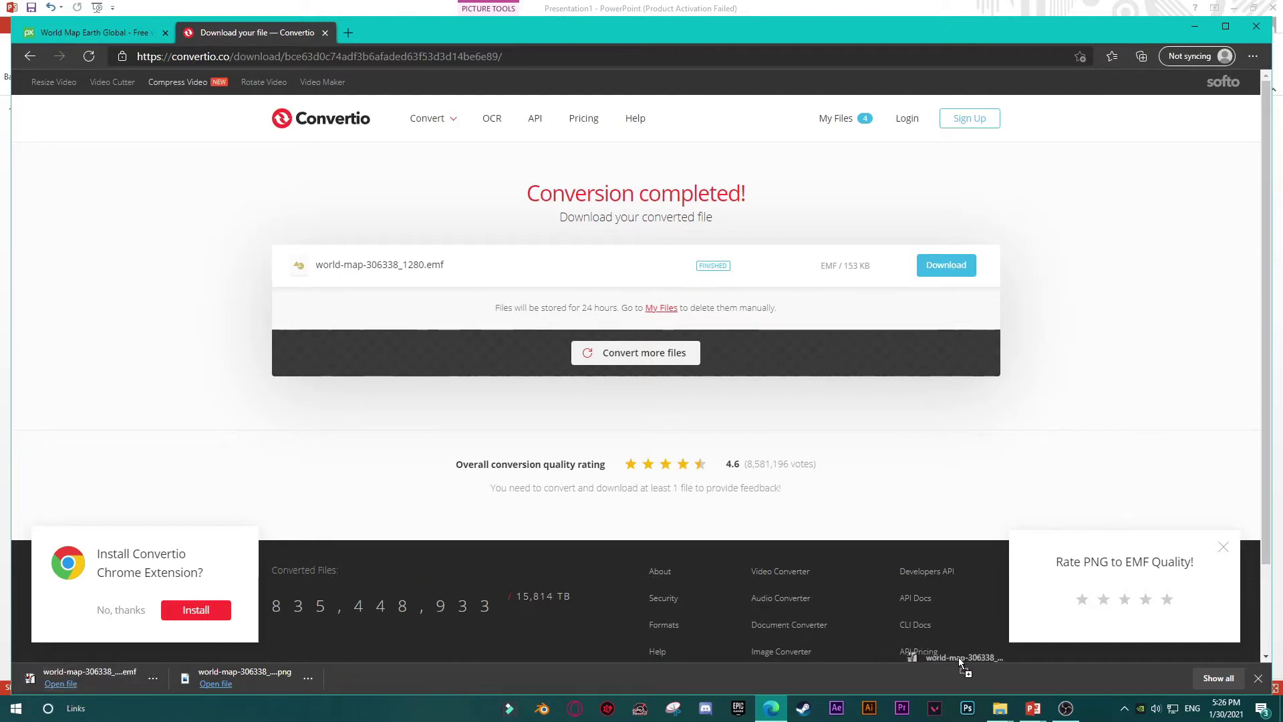
pyautogui.moveTo(961, 659); pyautogui.dragTo(782, 224)
pyautogui.moveTo(465, 265); pyautogui.dragTo(672, 456)
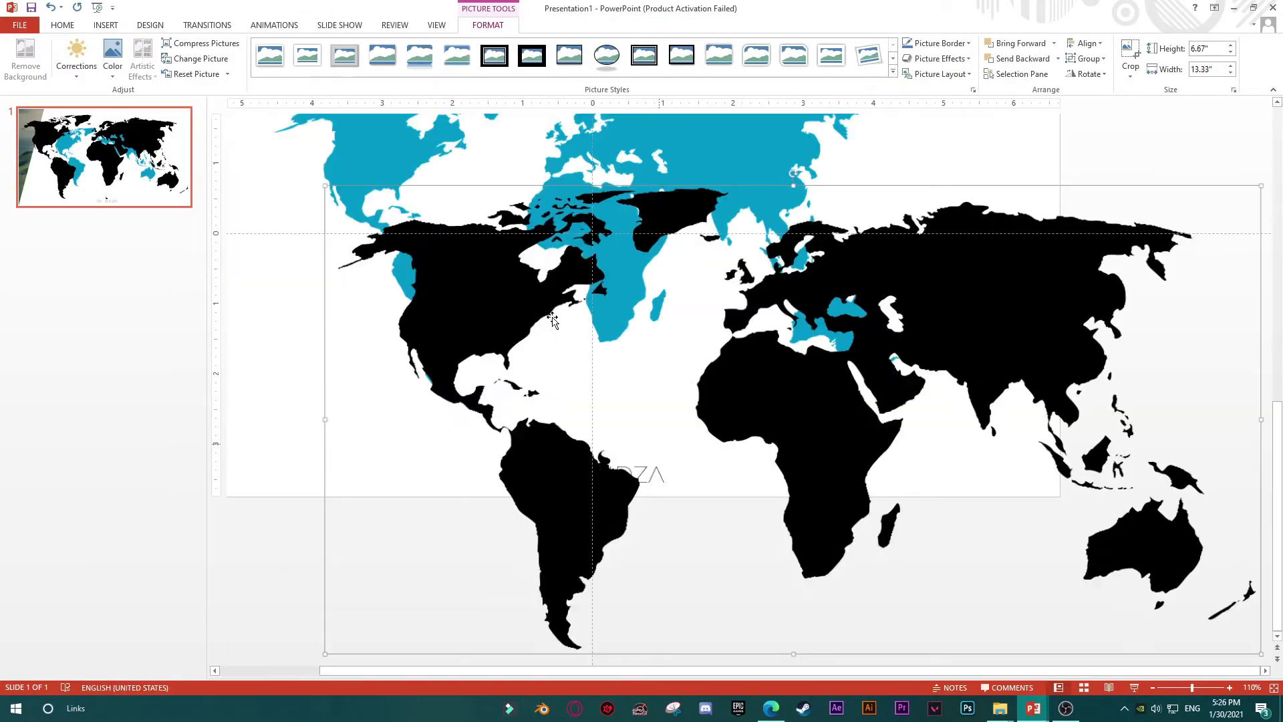
pyautogui.click(424, 136)
pyautogui.press('Delete')
pyautogui.click(422, 325)
pyautogui.scroll(-4, 557, 363)
pyautogui.moveTo(653, 425); pyautogui.dragTo(597, 313)
# Ungroup the EMF map, converting it to a drawing object, then ungroup it again into separate shapes
pyautogui.rightClick(597, 312)
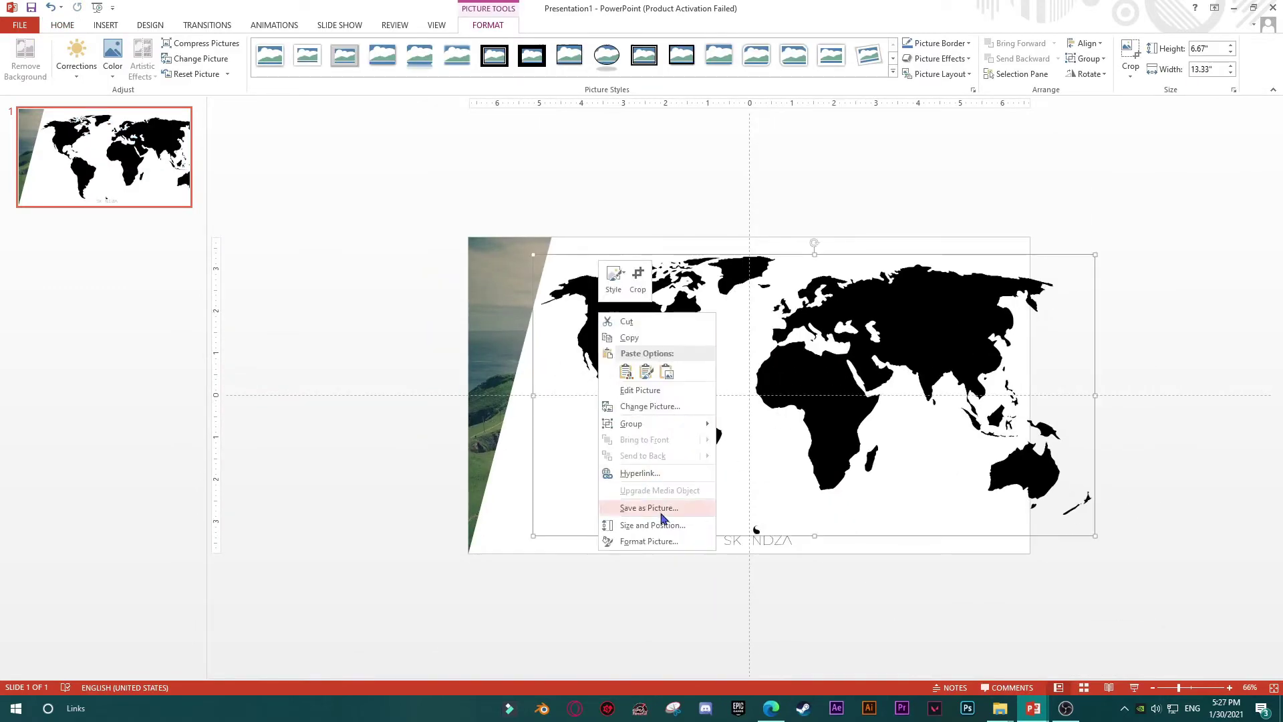
pyautogui.moveTo(654, 428)
pyautogui.click(754, 458)
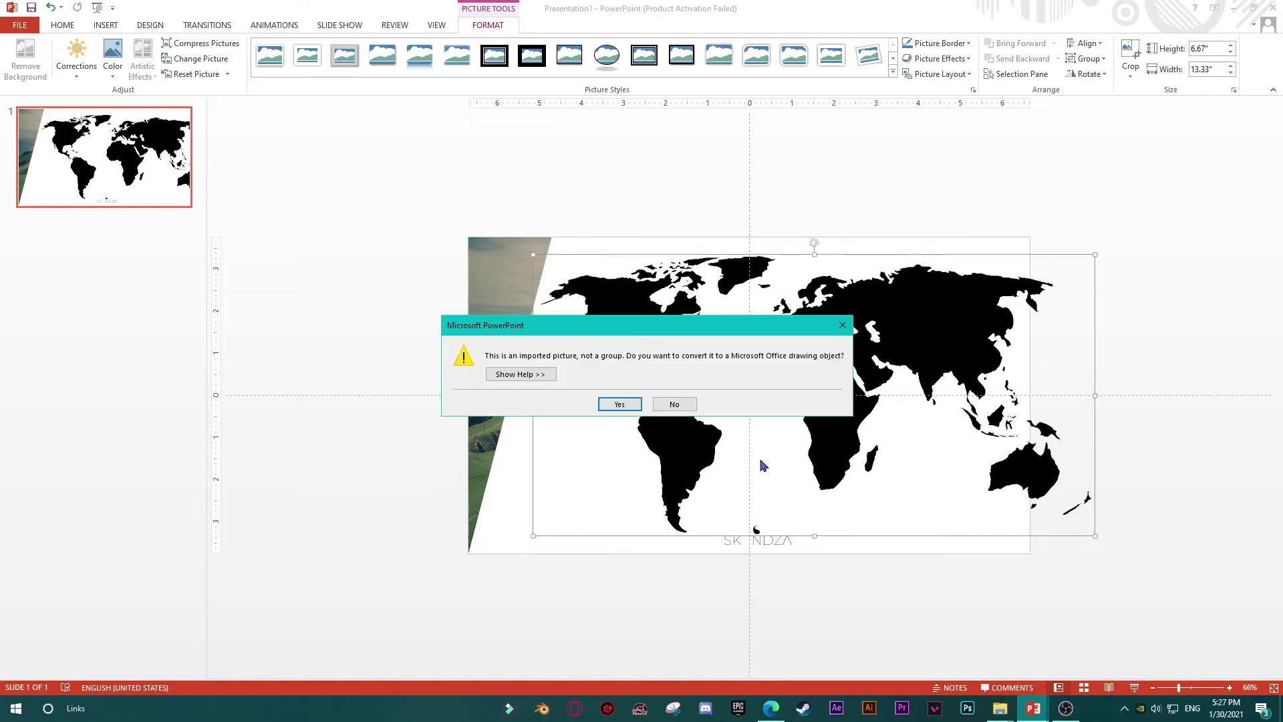
pyautogui.click(619, 405)
pyautogui.rightClick(621, 311)
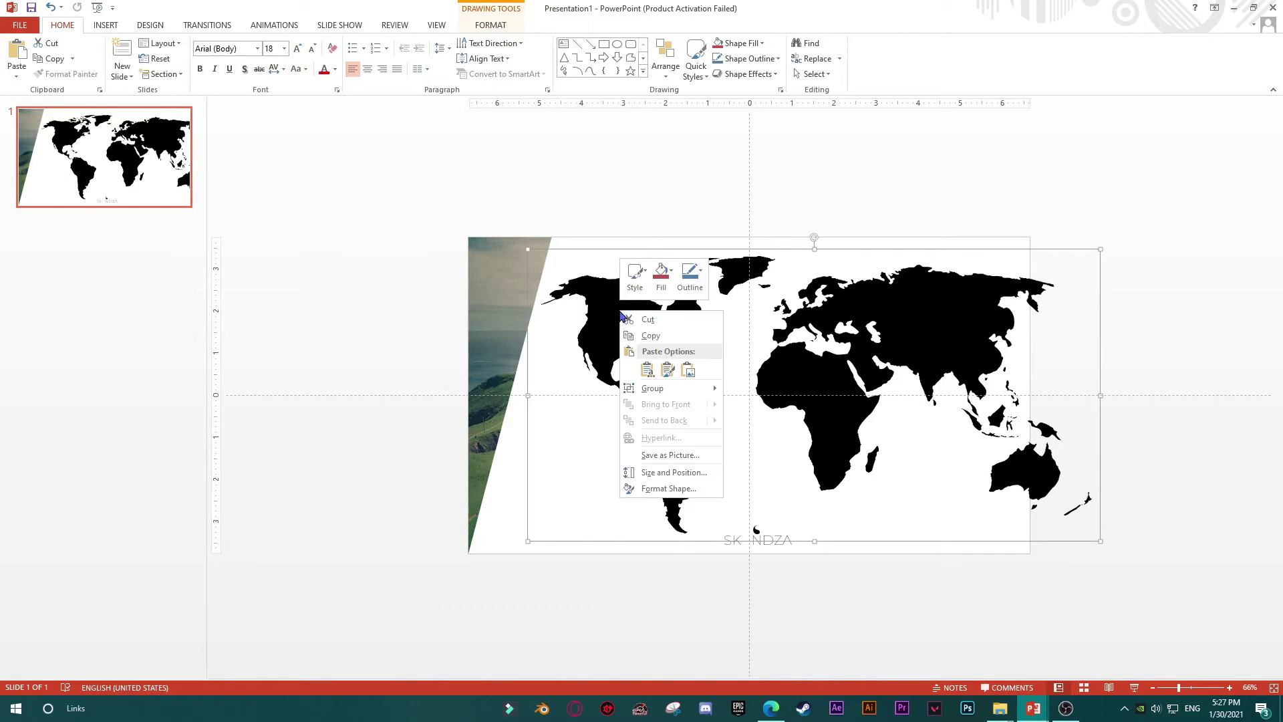
pyautogui.moveTo(659, 395)
pyautogui.click(761, 419)
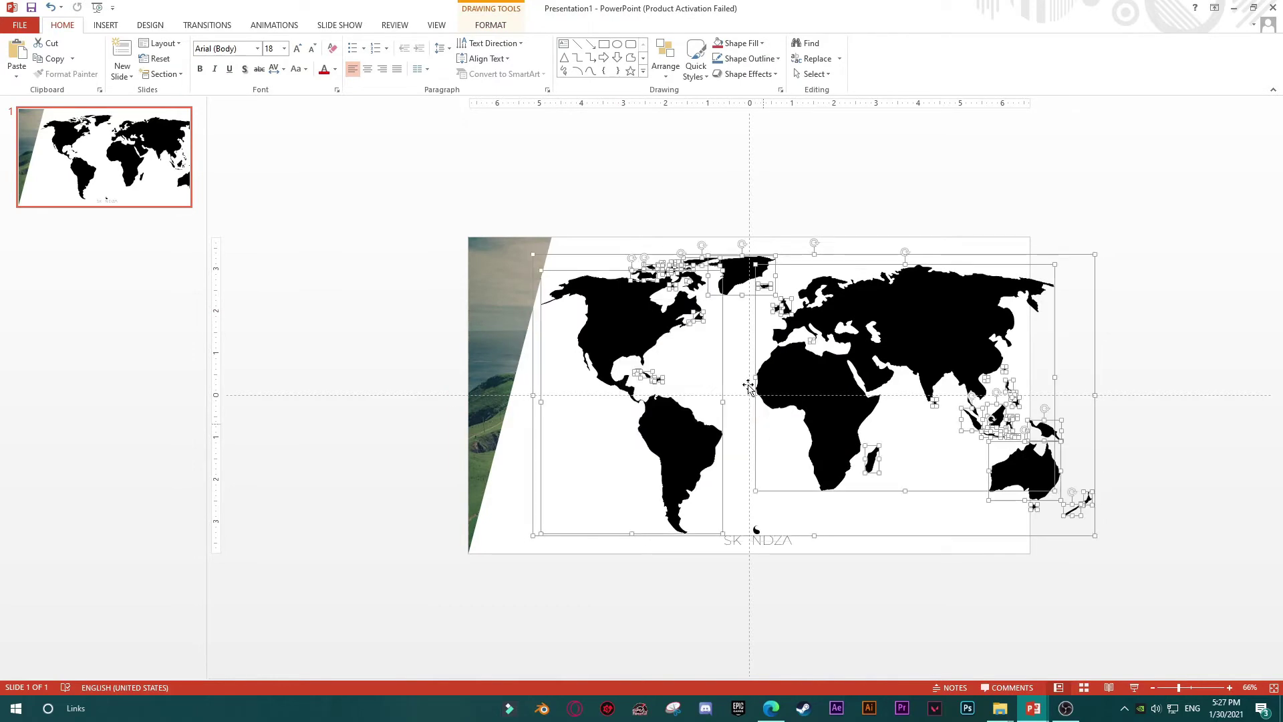
# Marquee-select all the separate continent pieces of the map
pyautogui.click(658, 180)
pyautogui.click(609, 269)
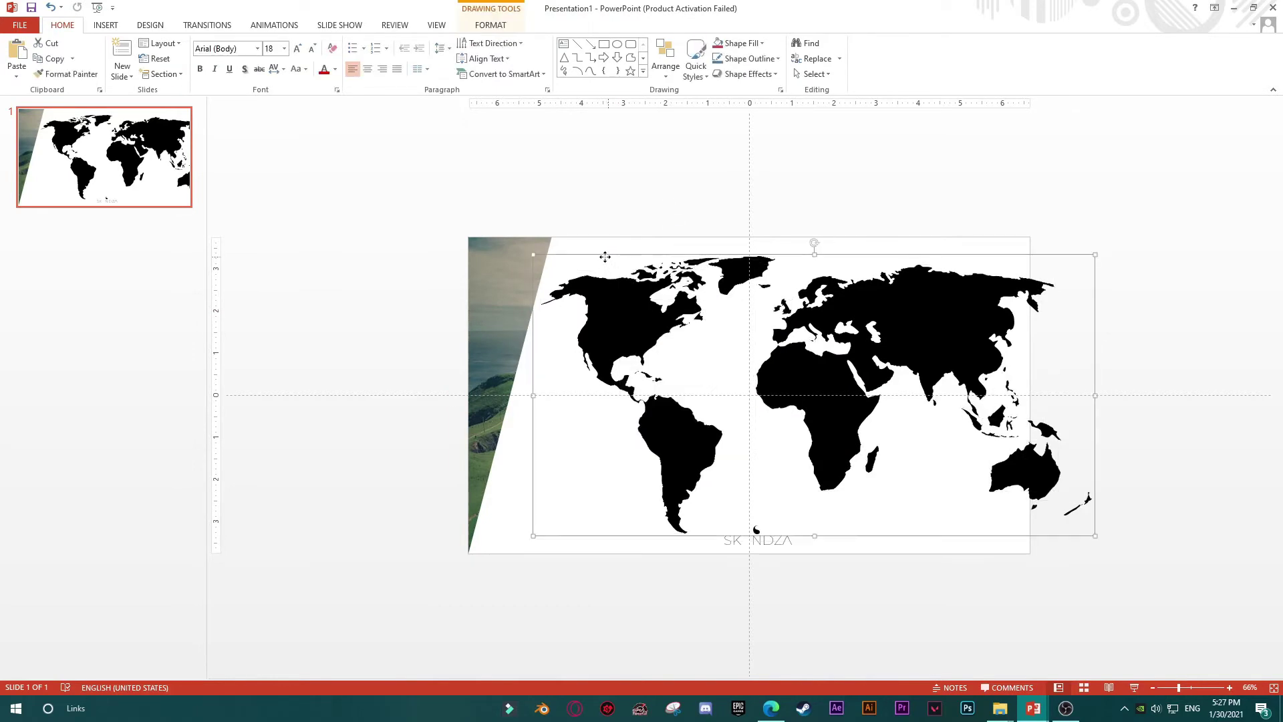
pyautogui.moveTo(600, 256); pyautogui.dragTo(369, 211)
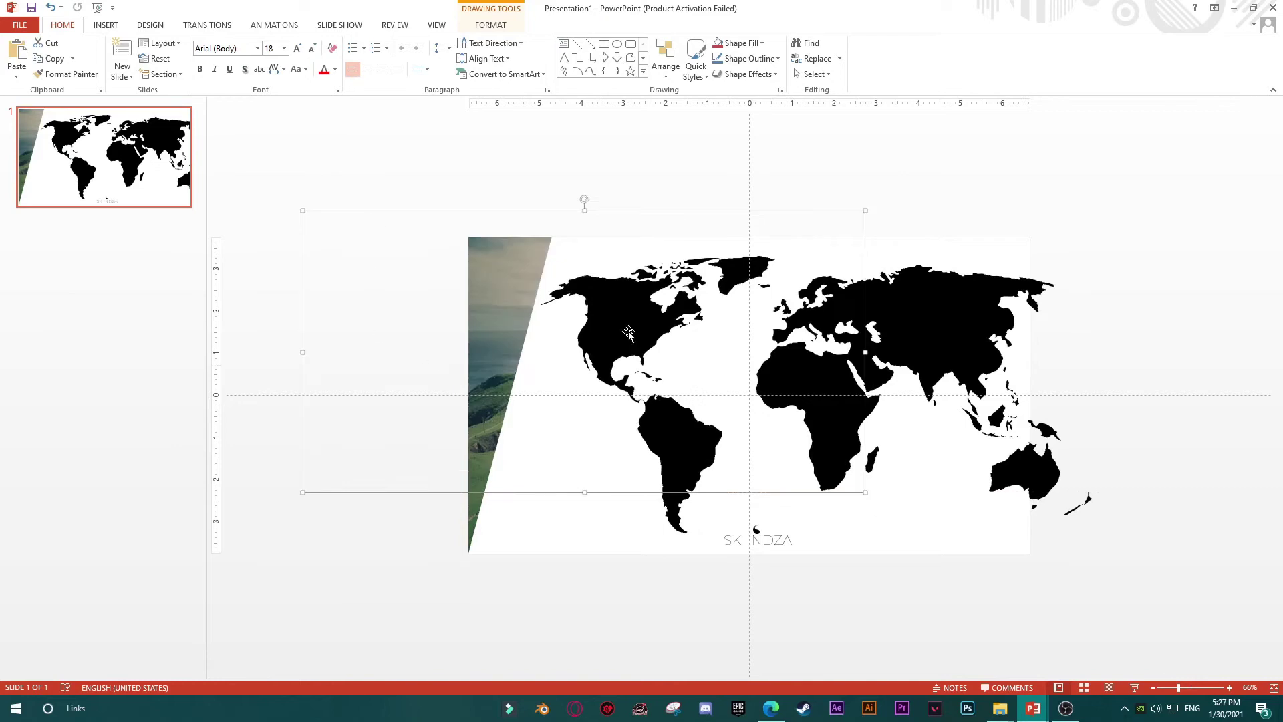
pyautogui.click(509, 631)
pyautogui.moveTo(506, 138)
pyautogui.mouseDown()
pyautogui.moveTo(658, 305)
pyautogui.moveTo(1142, 576)
pyautogui.mouseUp()
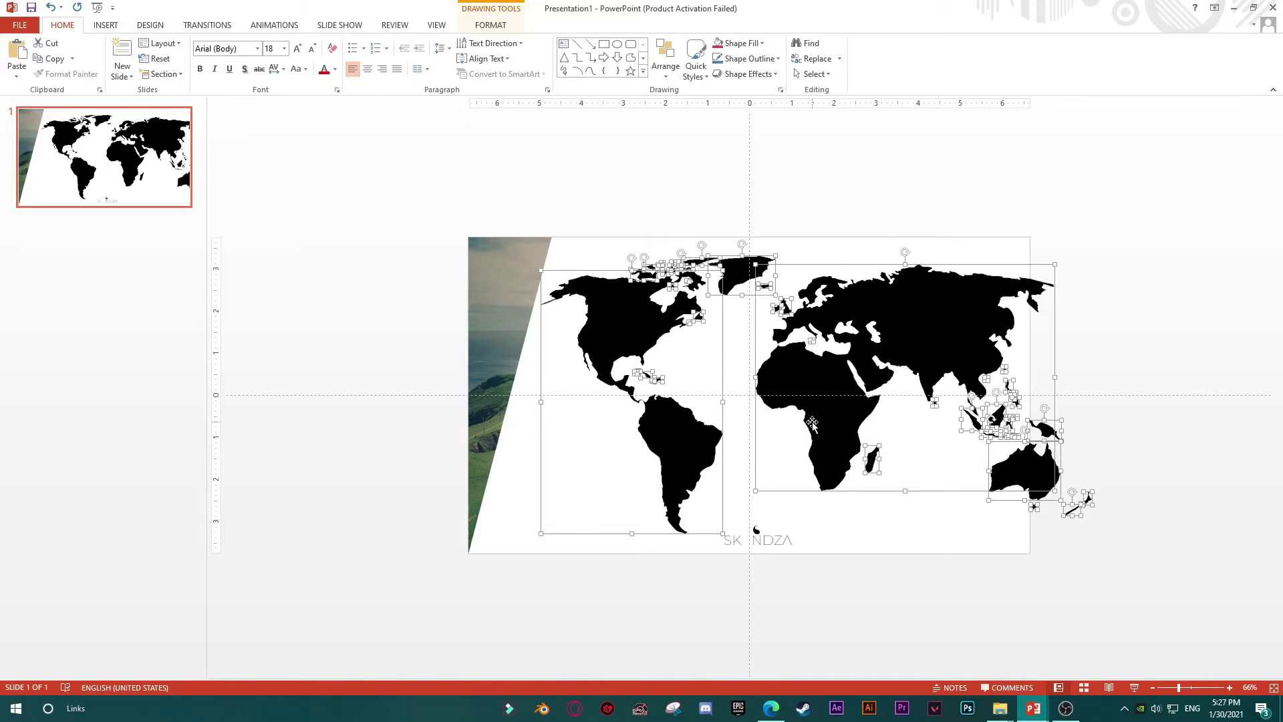
# Group the map pieces with Ctrl+G and scale the map to 67%, centred above the logo
pyautogui.hotkey('ctrl', 'g')
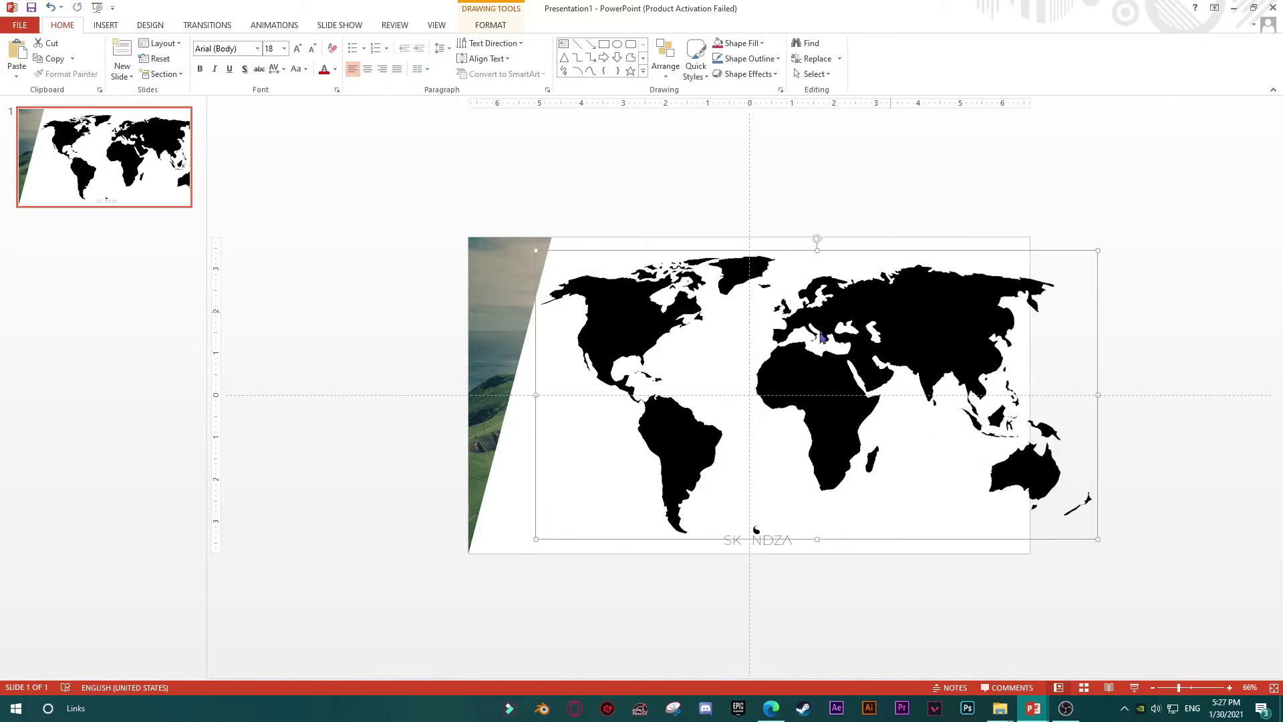
pyautogui.rightClick(619, 284)
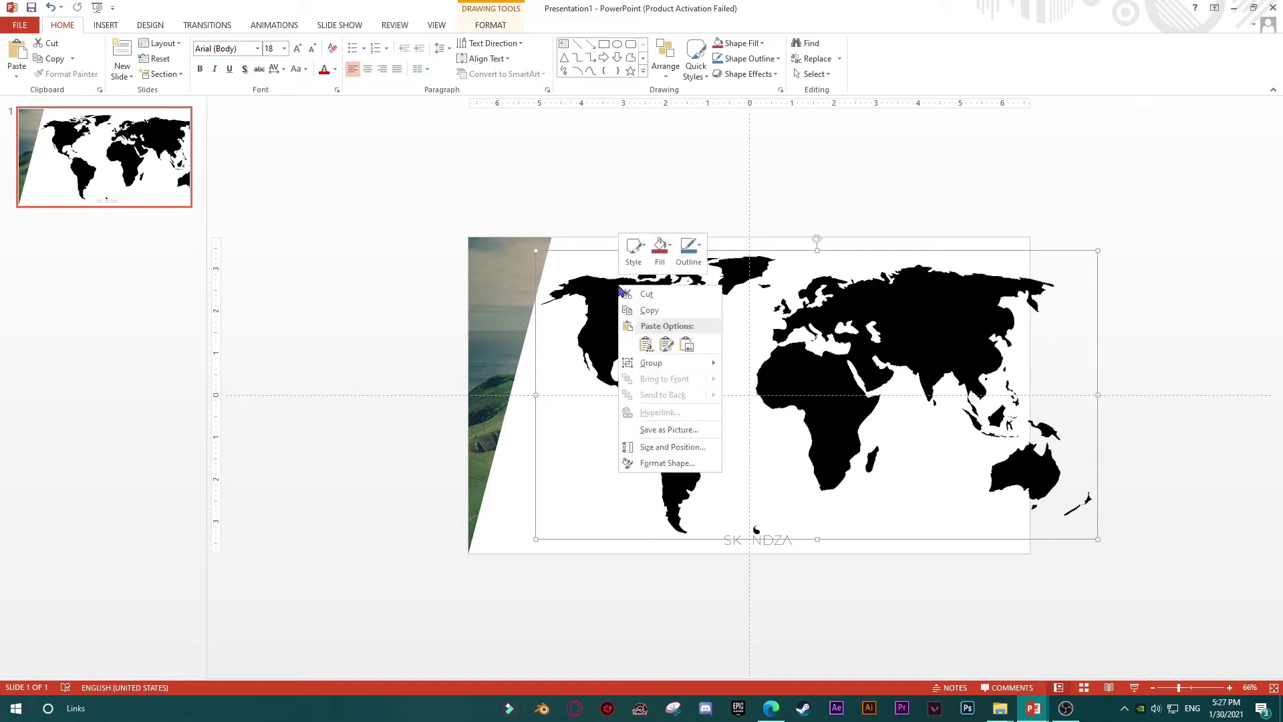
pyautogui.click(695, 463)
pyautogui.click(1168, 159)
pyautogui.click(1123, 187)
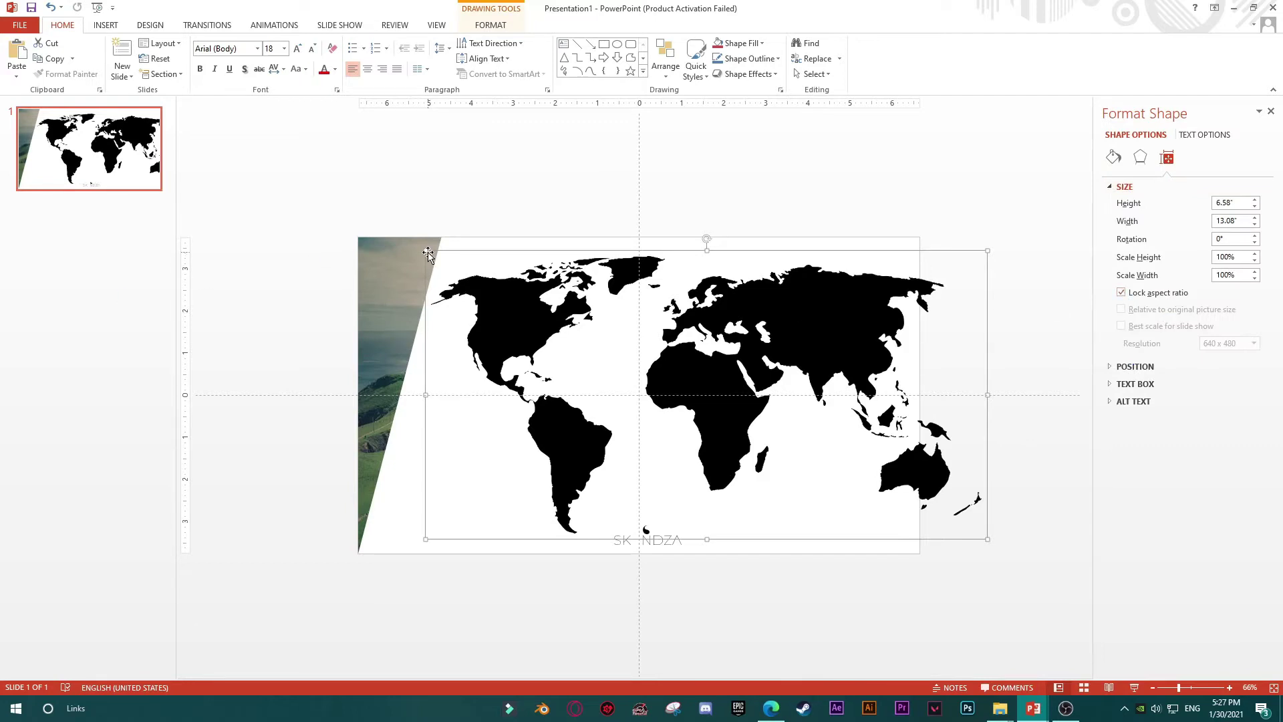
pyautogui.moveTo(426, 253)
pyautogui.mouseDown()
pyautogui.moveTo(611, 346)
pyautogui.moveTo(527, 336)
pyautogui.mouseUp()
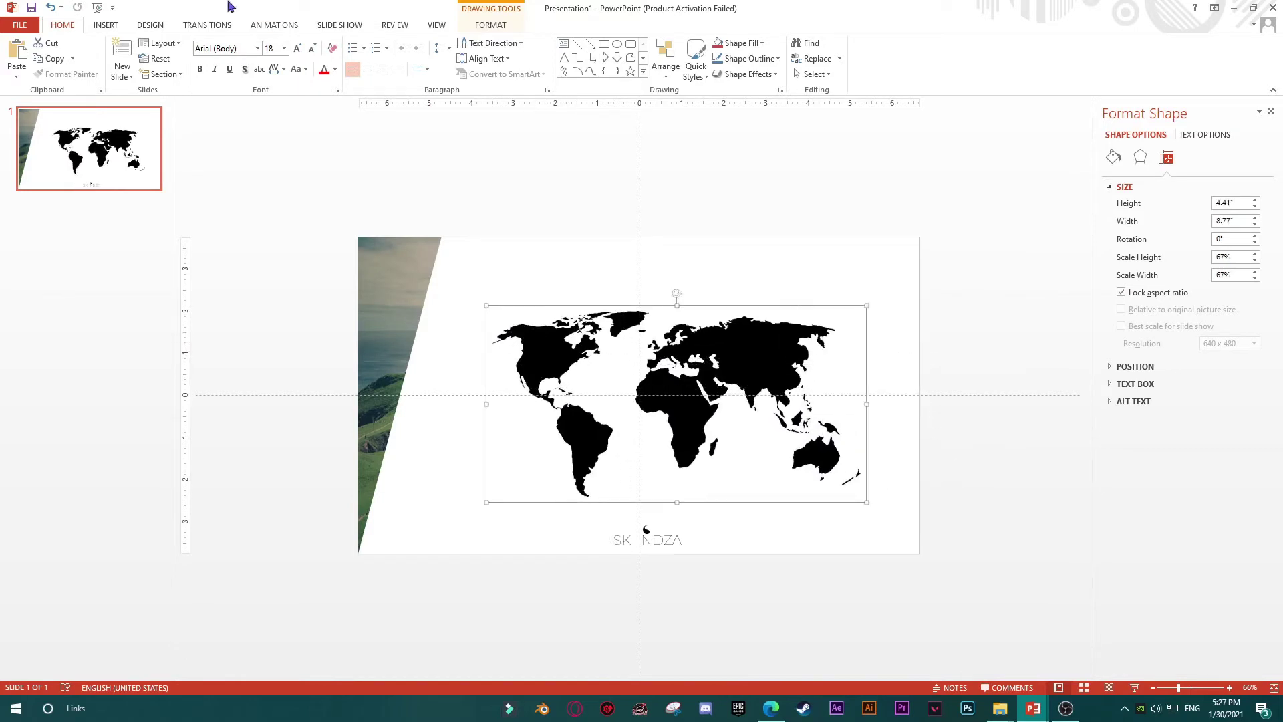
# Fill the world map with a dark green sampled from the slide photo using the Eyedropper
pyautogui.click(492, 27)
pyautogui.click(482, 44)
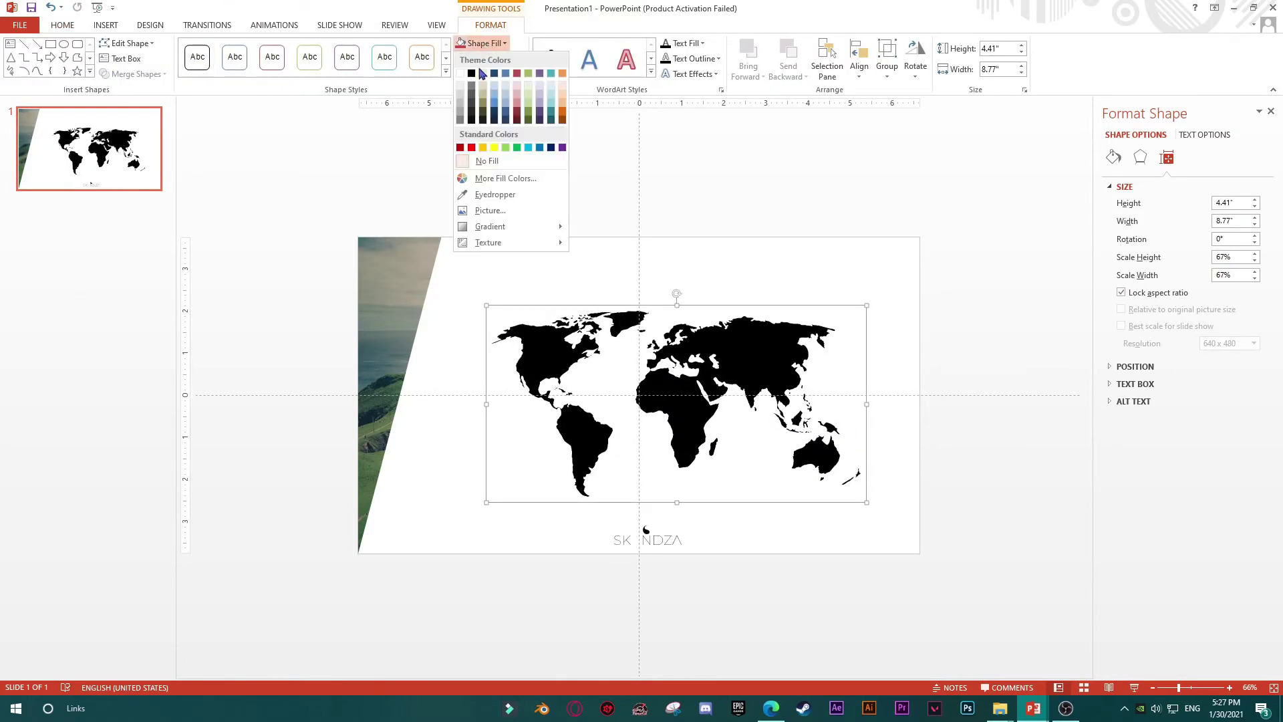
pyautogui.click(472, 149)
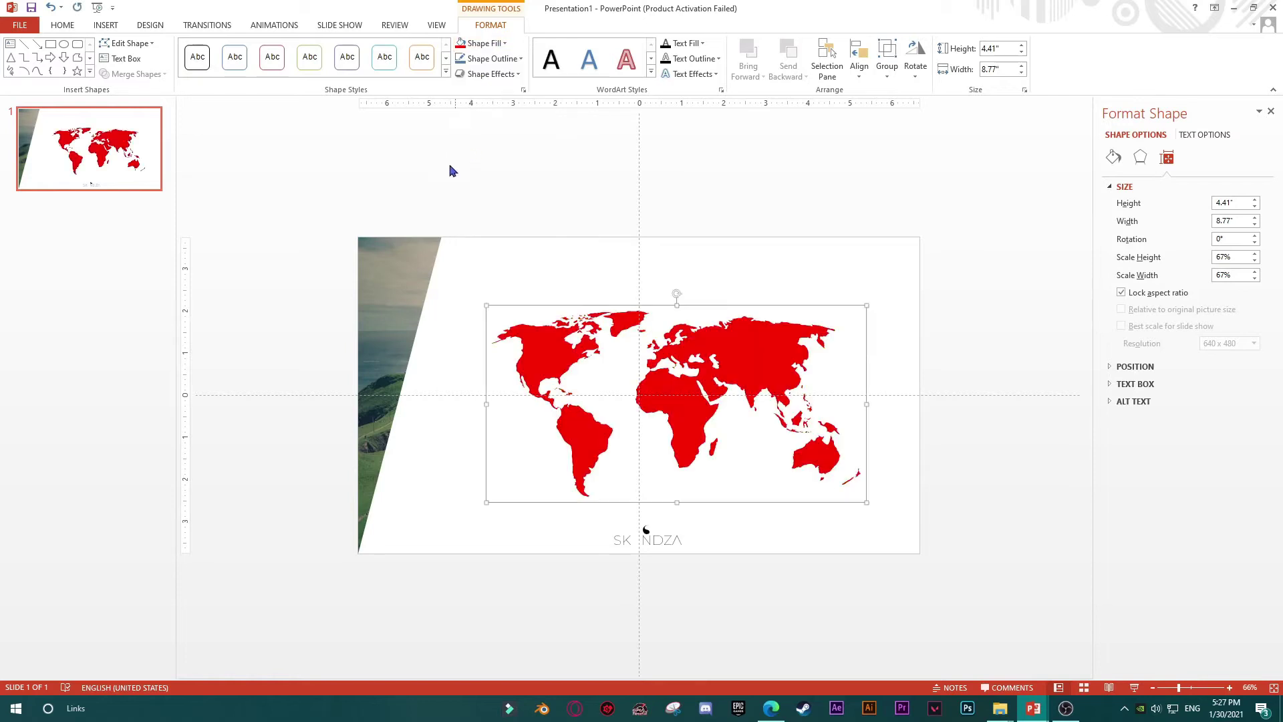
pyautogui.click(482, 43)
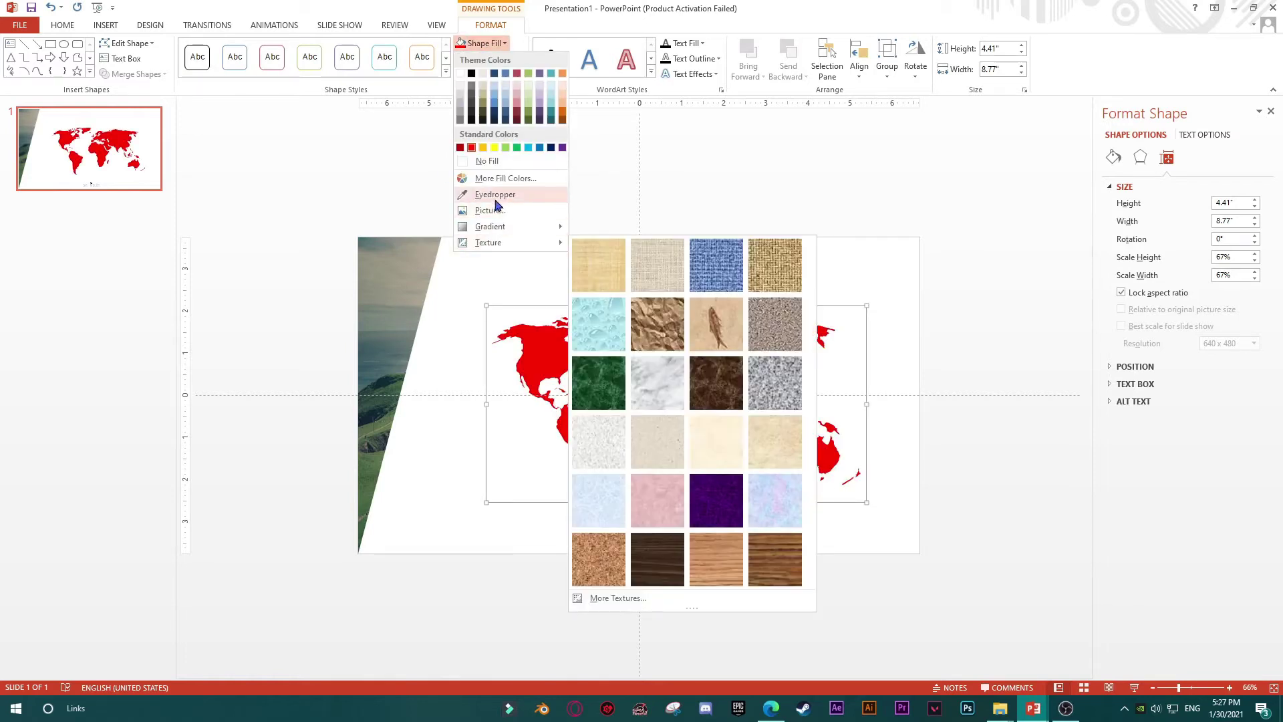
pyautogui.click(495, 194)
pyautogui.click(368, 444)
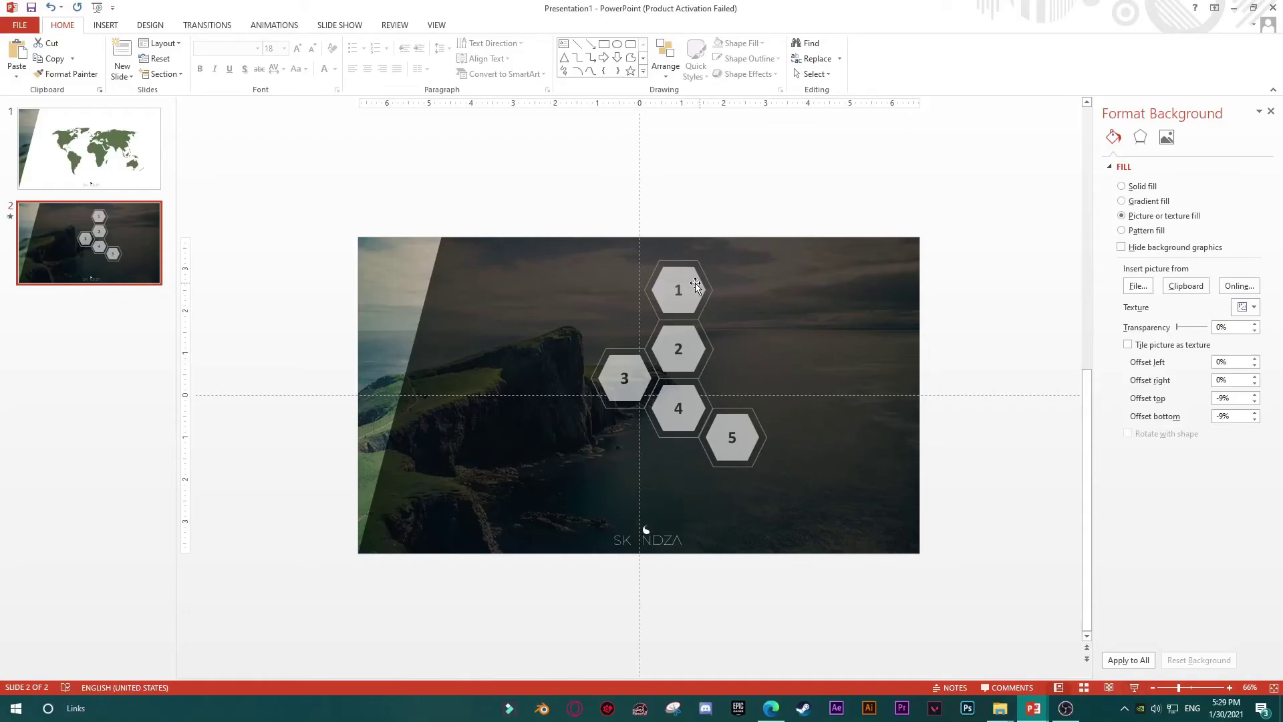
# Delete all five hexagon animations in the Animation Pane, undoing the accidental slide deletion
pyautogui.click(286, 27)
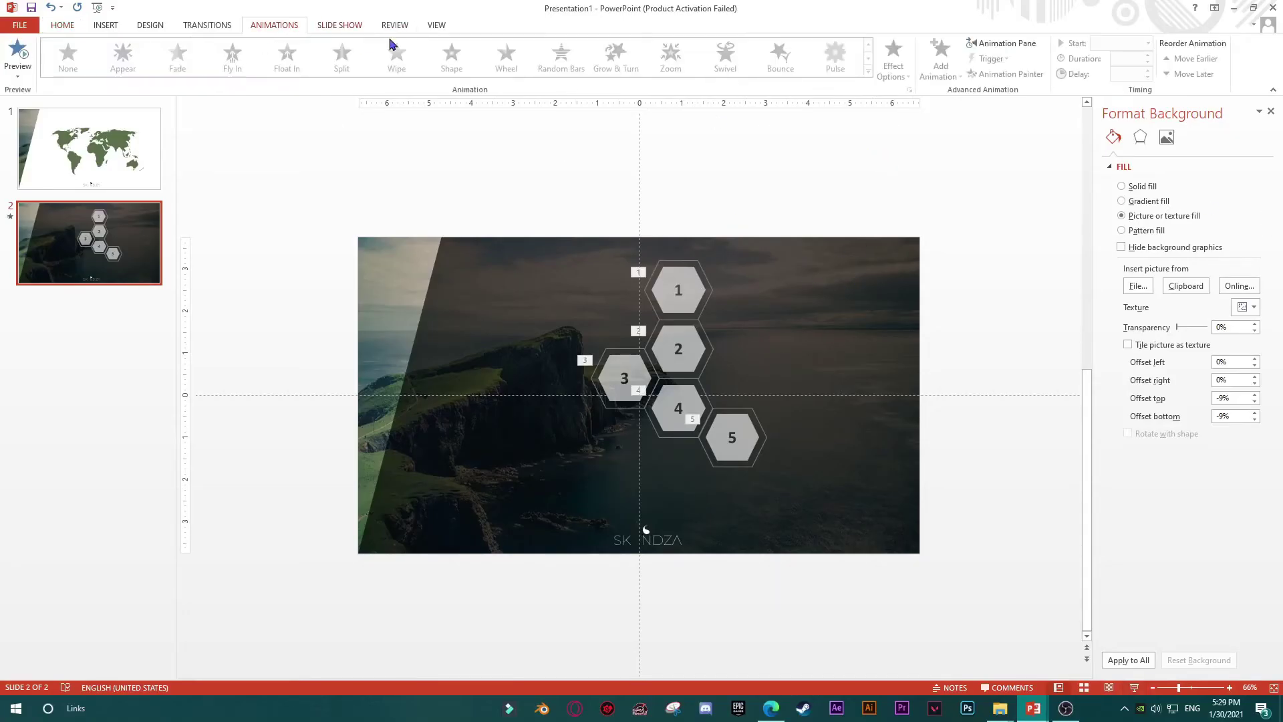
pyautogui.click(1006, 43)
pyautogui.click(1153, 155)
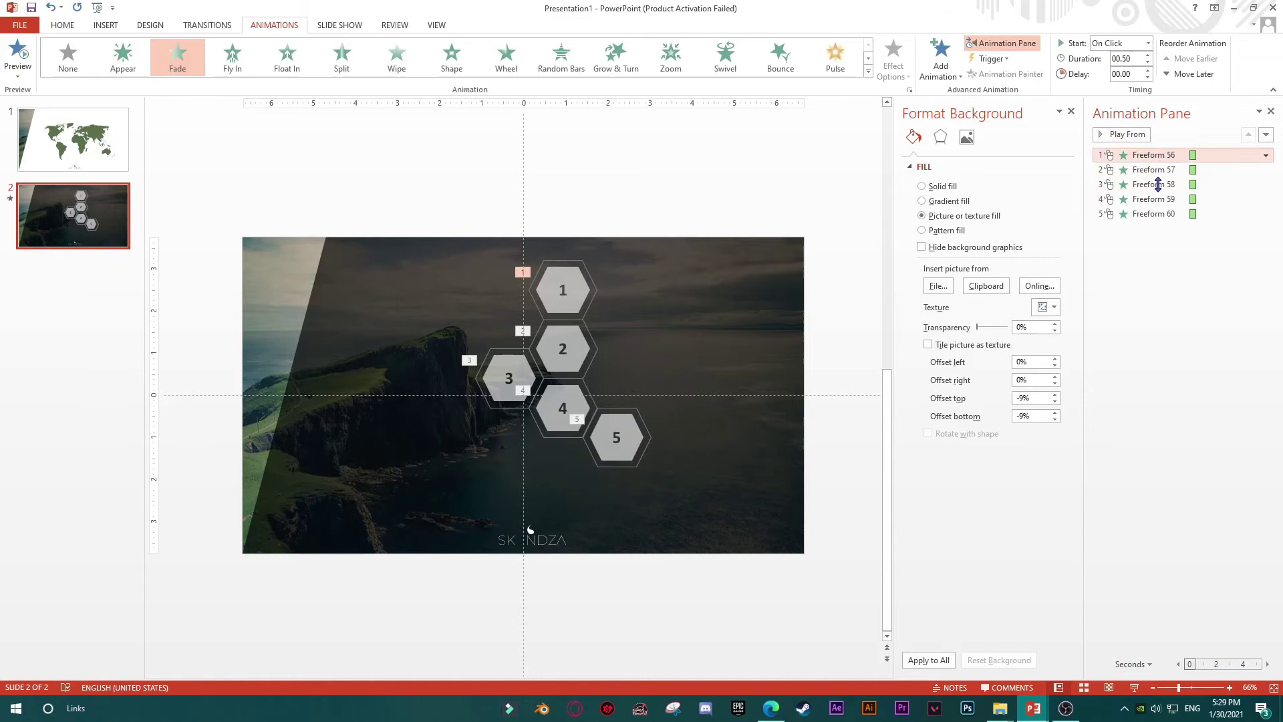
pyautogui.click(1158, 214)
pyautogui.press('Delete')
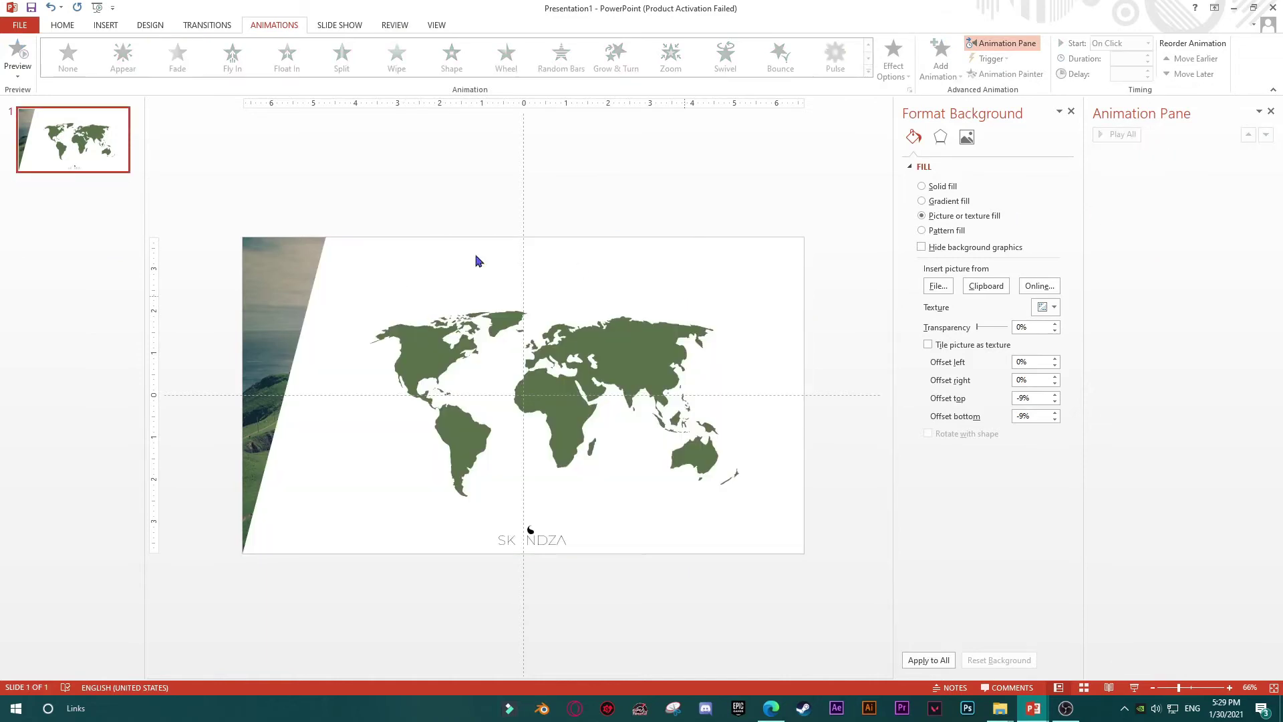
pyautogui.hotkey('ctrl', 'z')
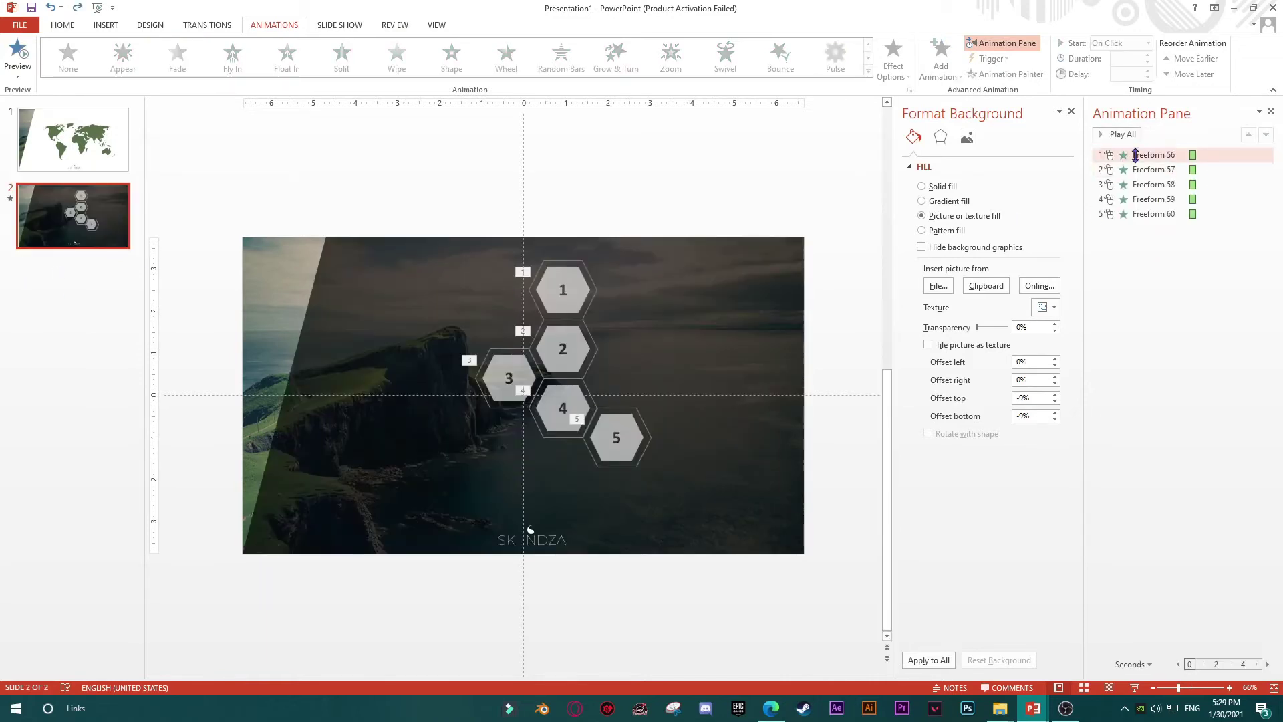
pyautogui.moveTo(1153, 180); pyautogui.dragTo(1146, 213)
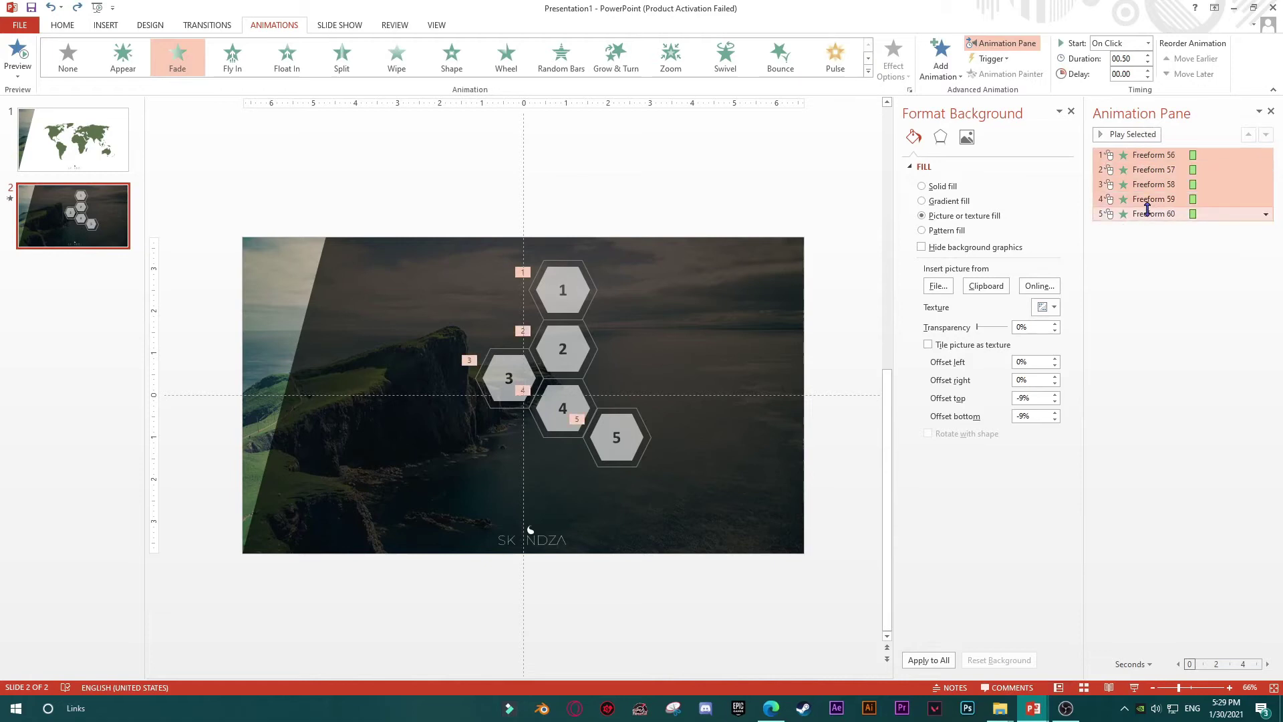
pyautogui.press('Delete')
pyautogui.click(566, 288)
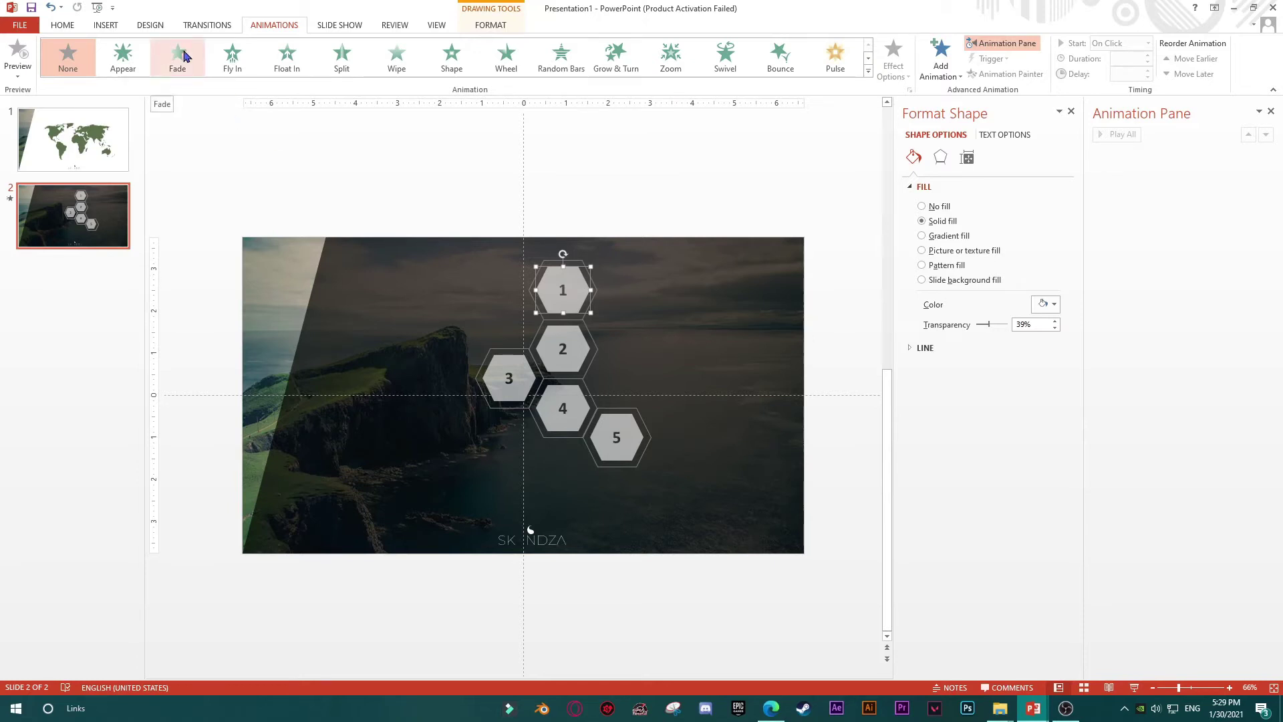
pyautogui.click(502, 190)
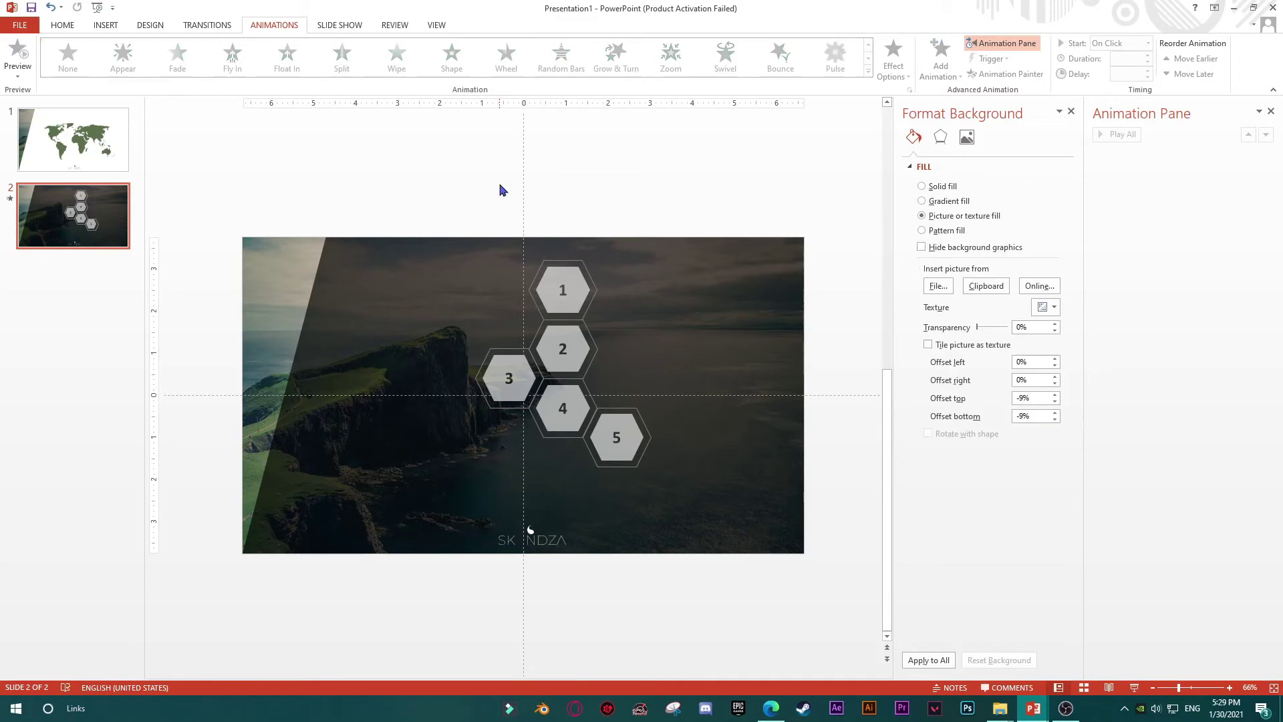
# Add a Fade entrance effect to hexagon 1 and reselect it for copying
pyautogui.click(574, 291)
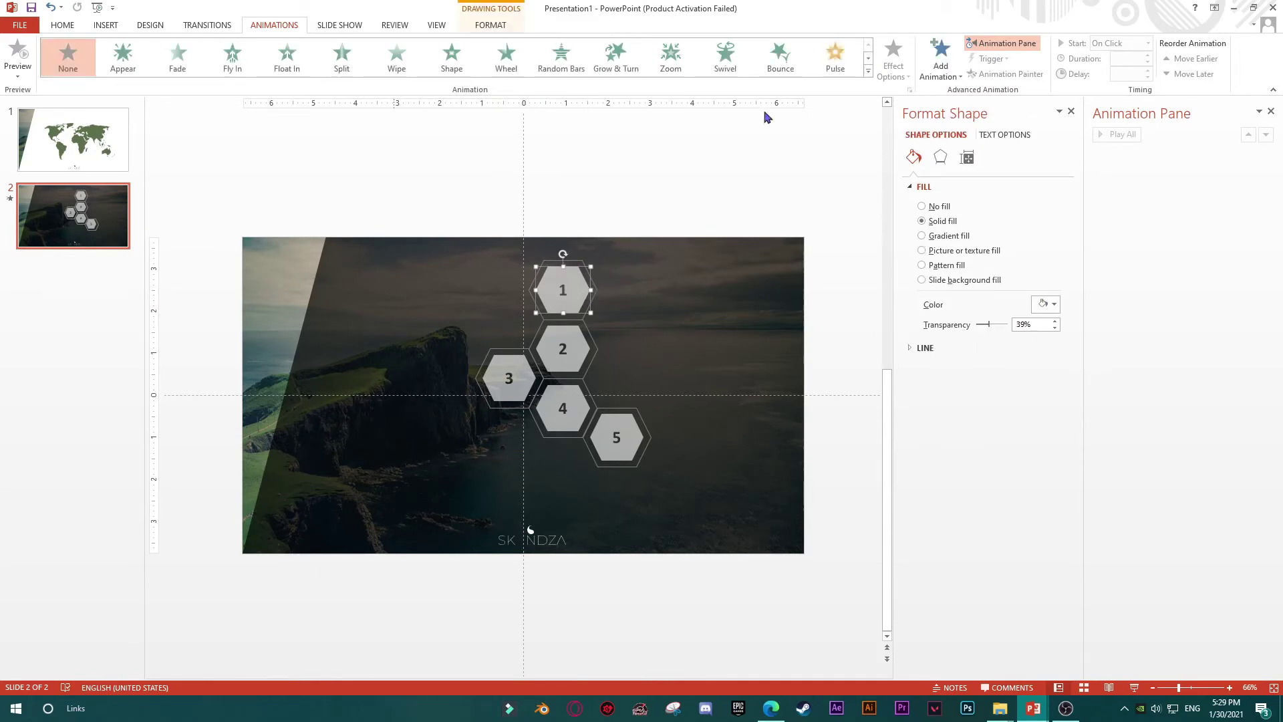
pyautogui.click(954, 68)
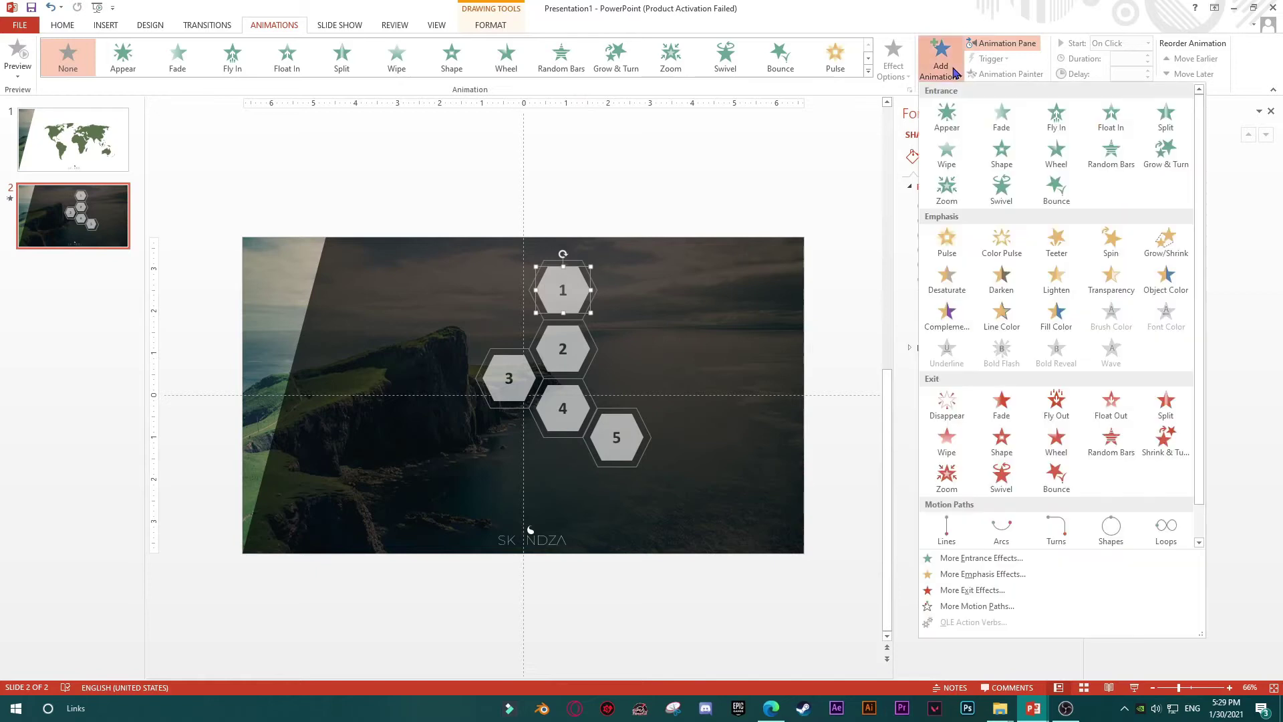
pyautogui.click(1001, 119)
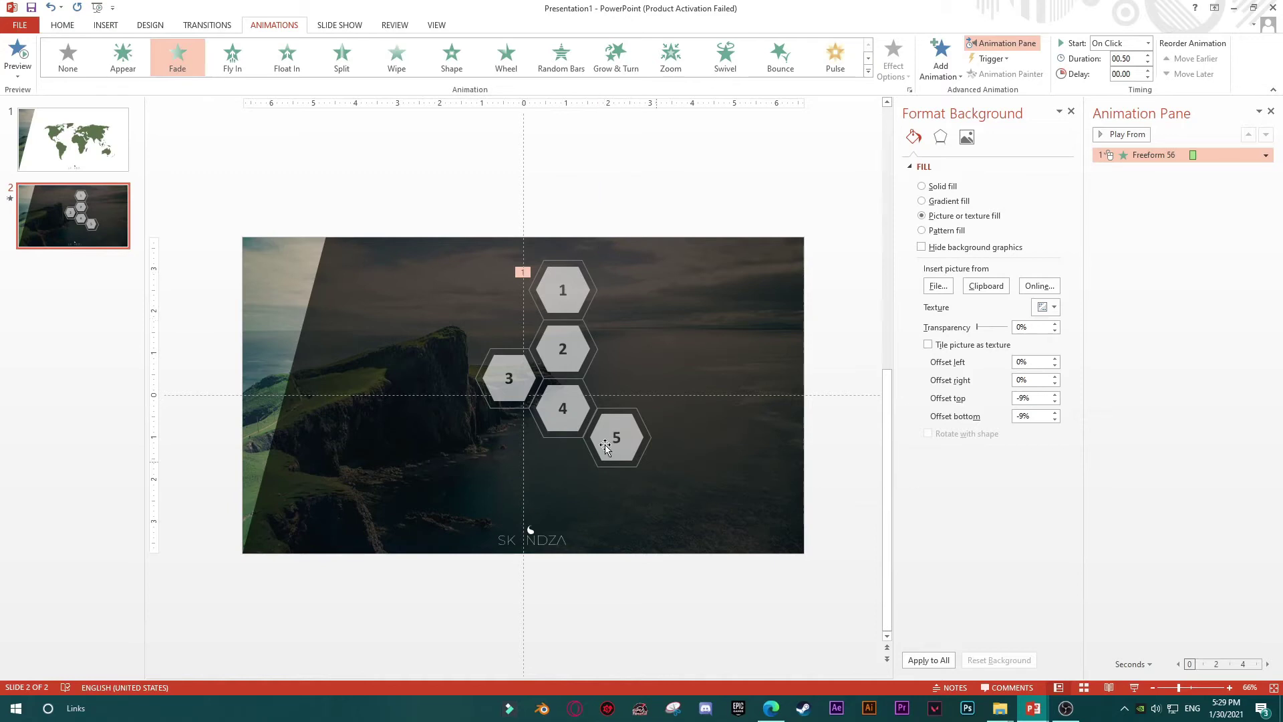
pyautogui.click(581, 348)
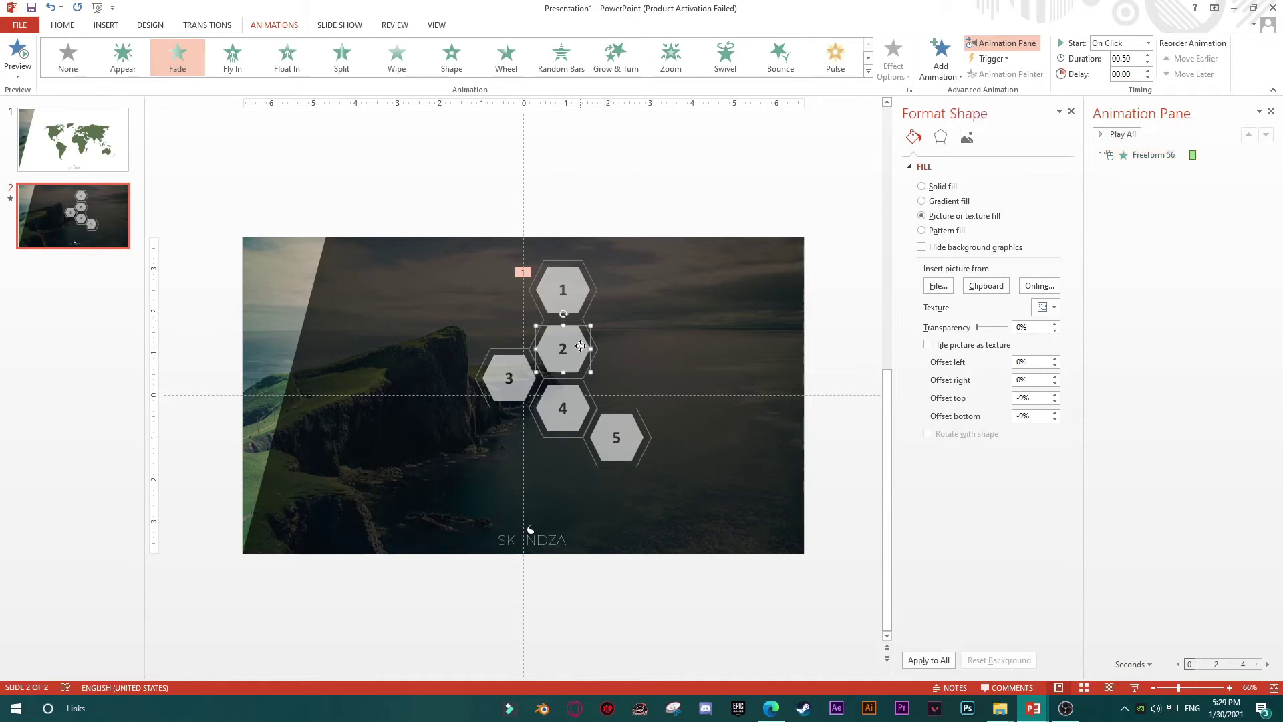
pyautogui.click(573, 290)
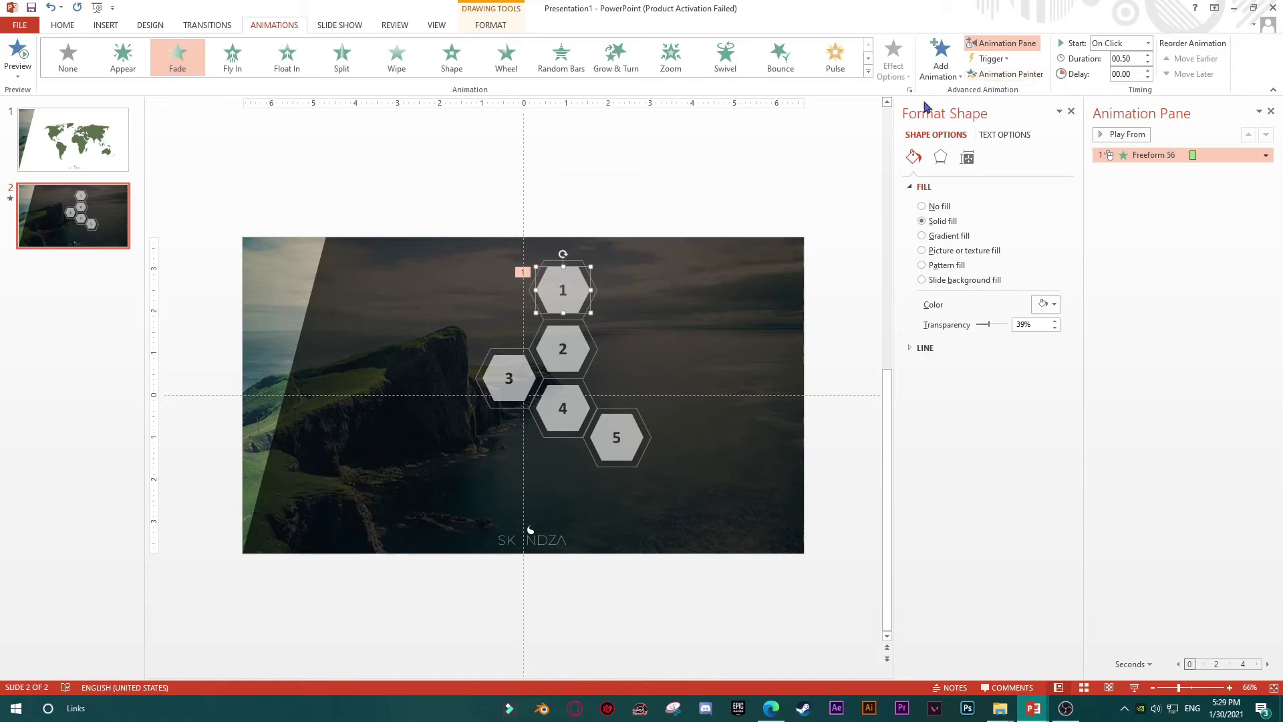
# Copy hexagon 1's Fade with Animation Painter onto hexagons 2, 3, 4 and 5
pyautogui.click(1005, 76)
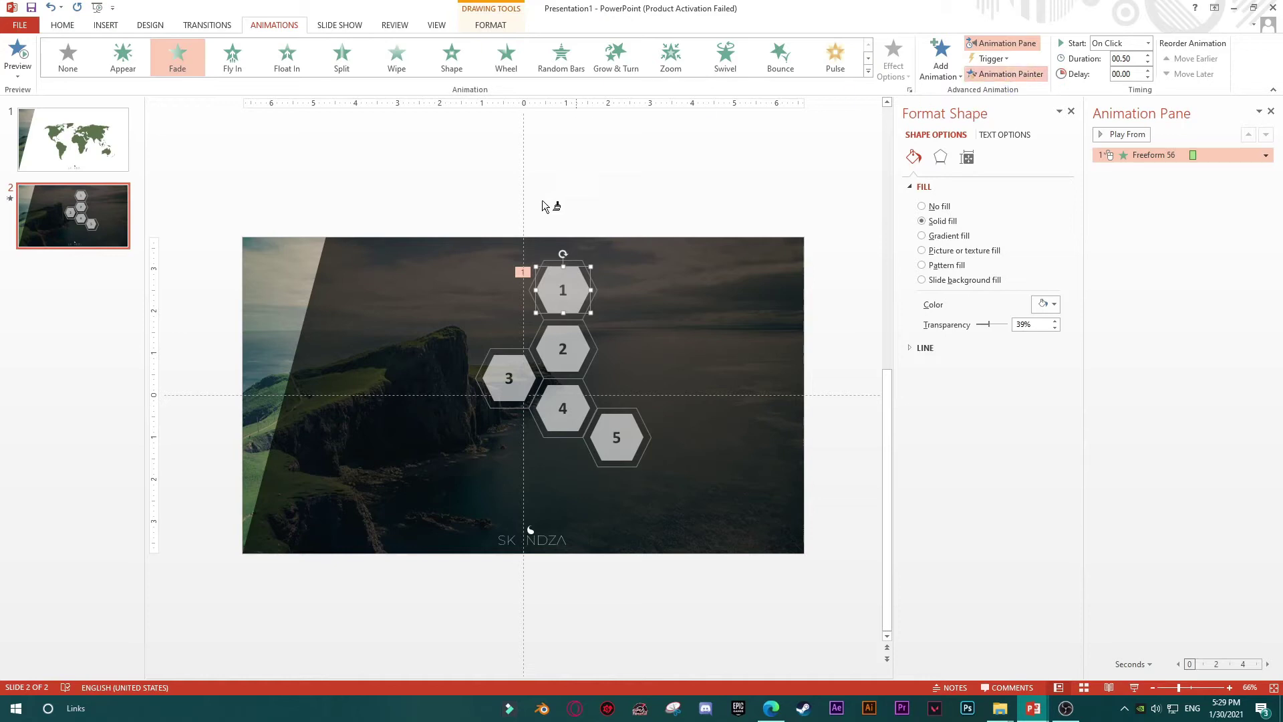
pyautogui.click(576, 344)
pyautogui.click(518, 368)
pyautogui.click(562, 399)
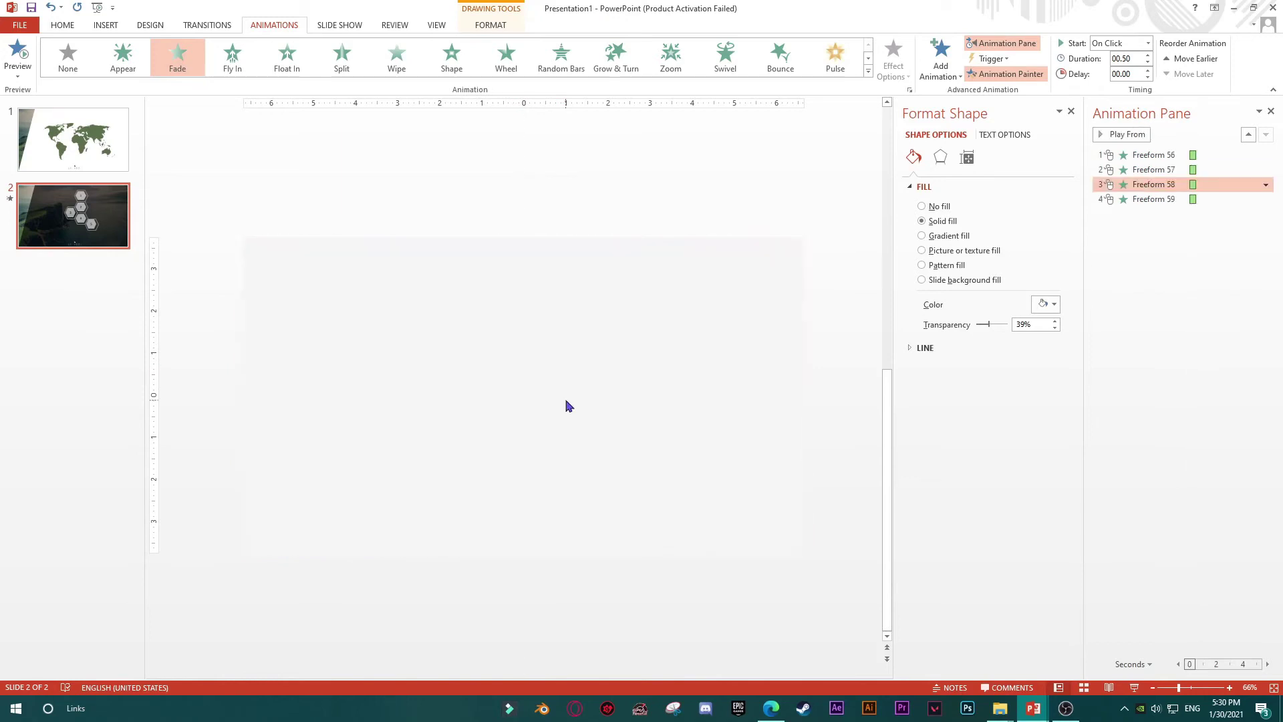
pyautogui.click(624, 428)
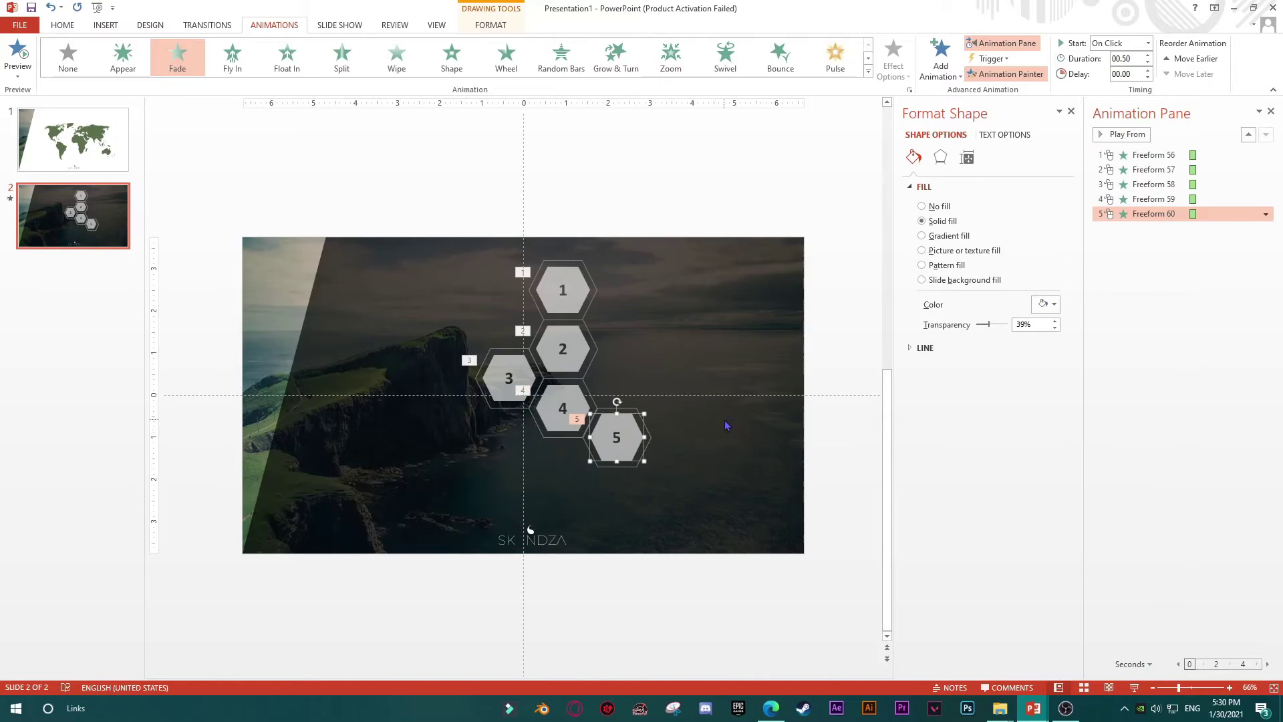
pyautogui.click(696, 193)
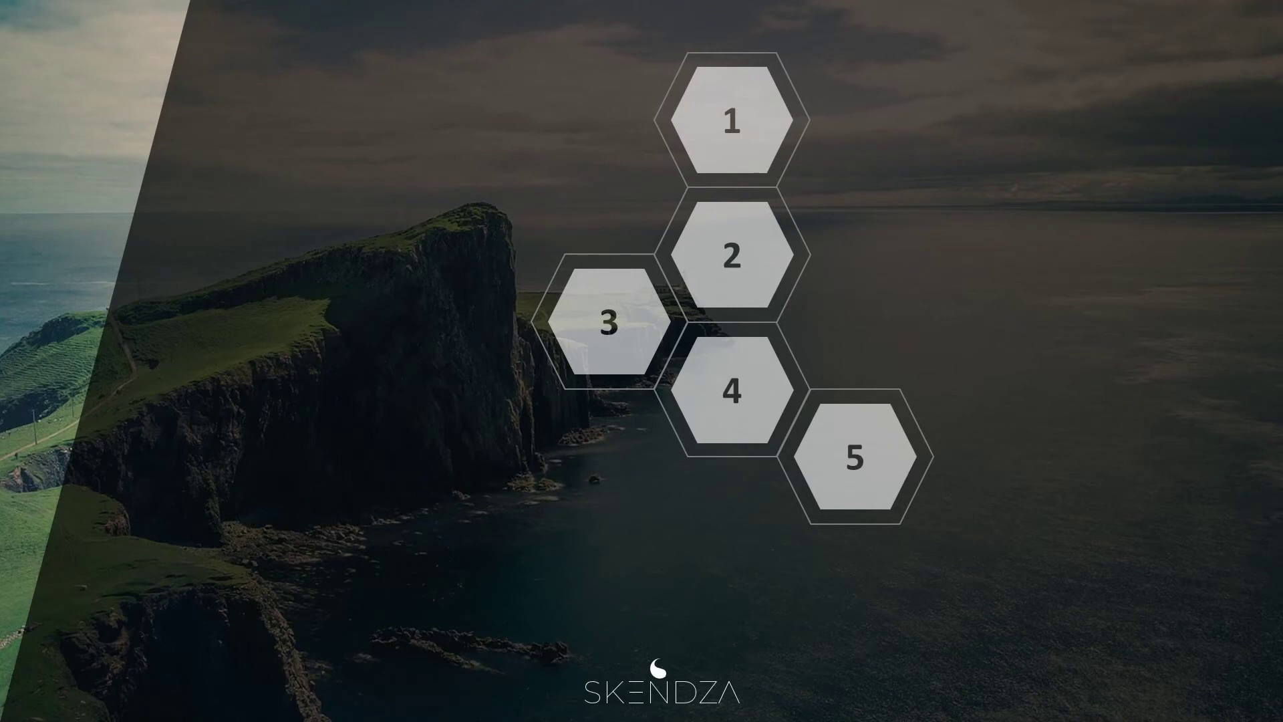
# Exit the slide show and add a new slide after slide 2
pyautogui.press('Escape')
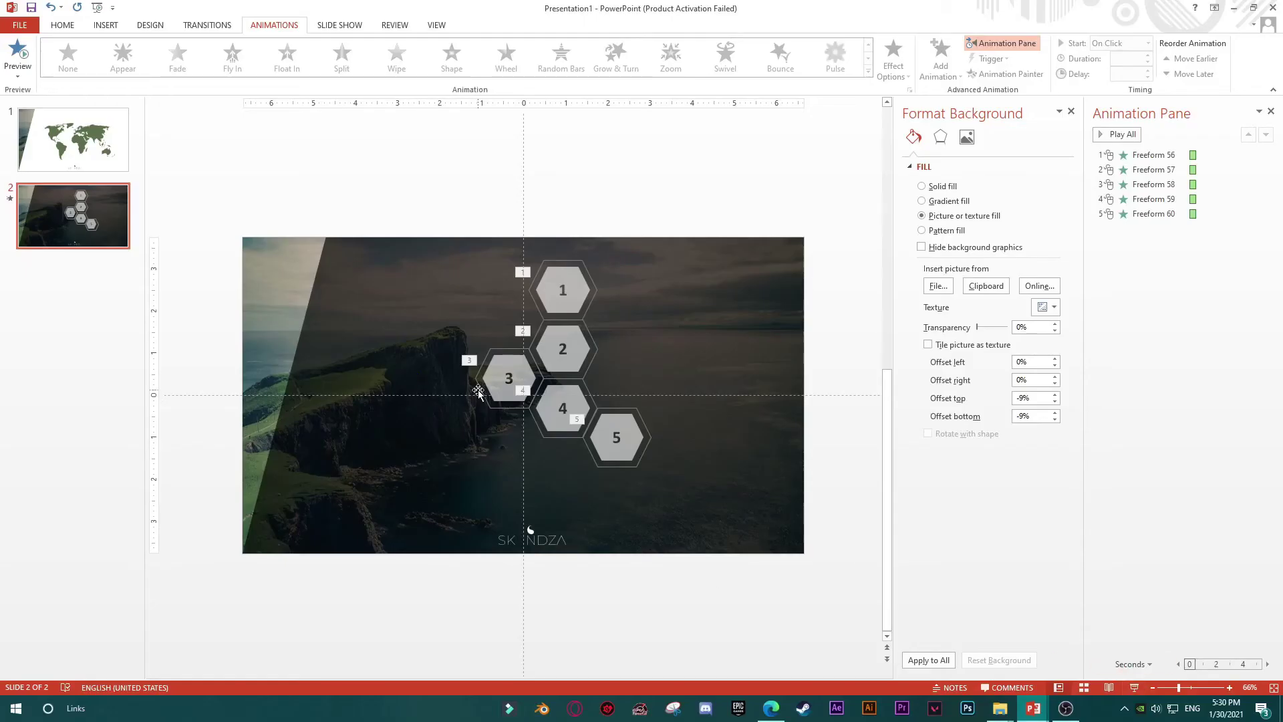
pyautogui.rightClick(53, 289)
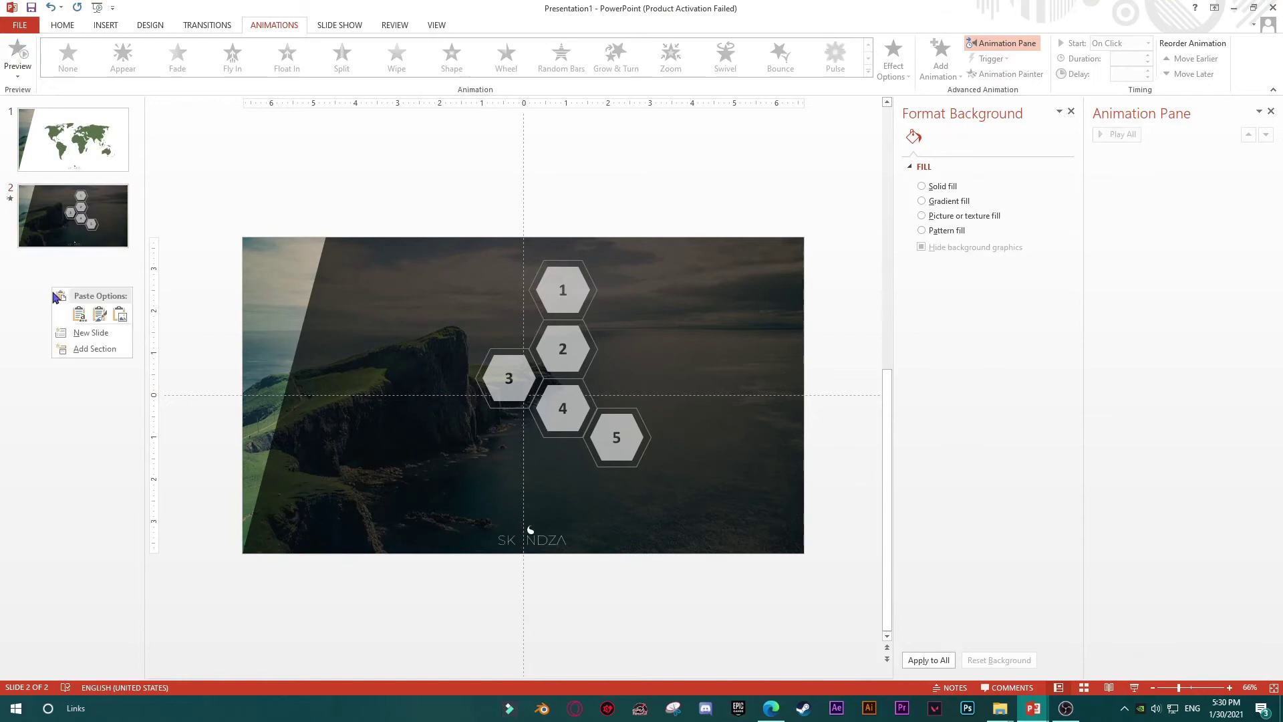
pyautogui.click(91, 333)
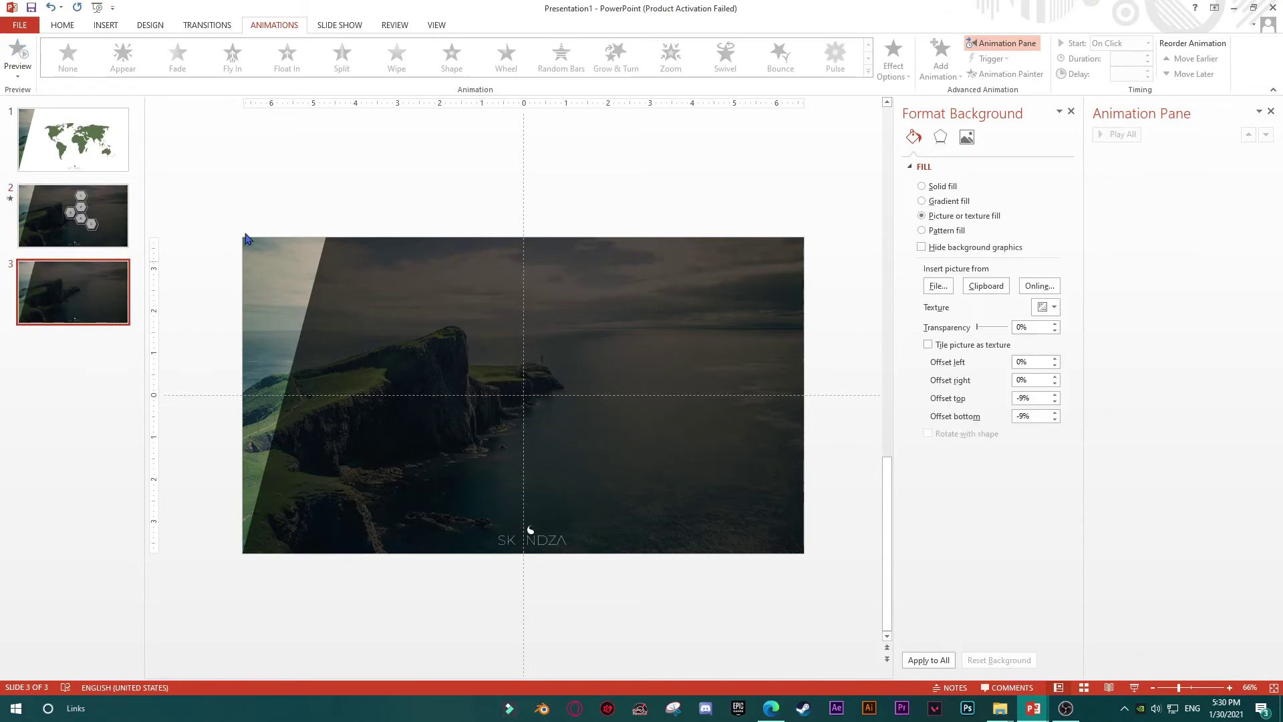
# Add a blank white slide with the Blank layout and delete the extra dark photo slide
pyautogui.click(63, 25)
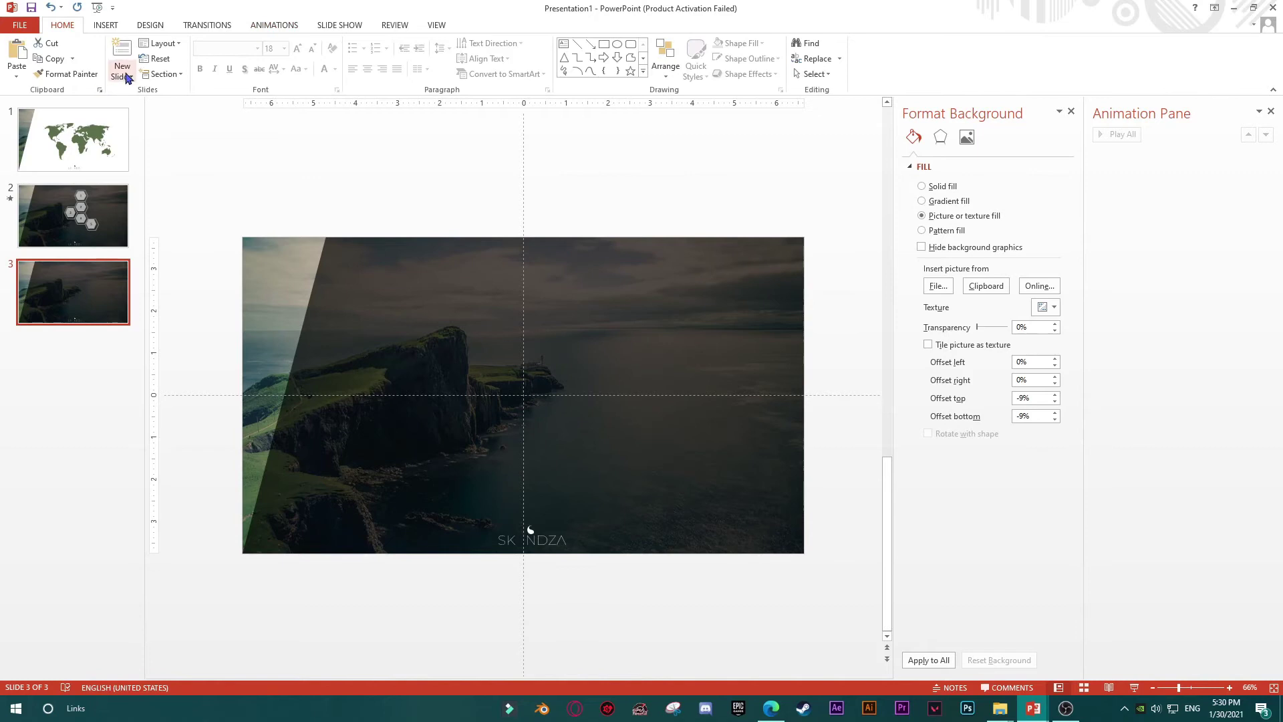
pyautogui.click(123, 72)
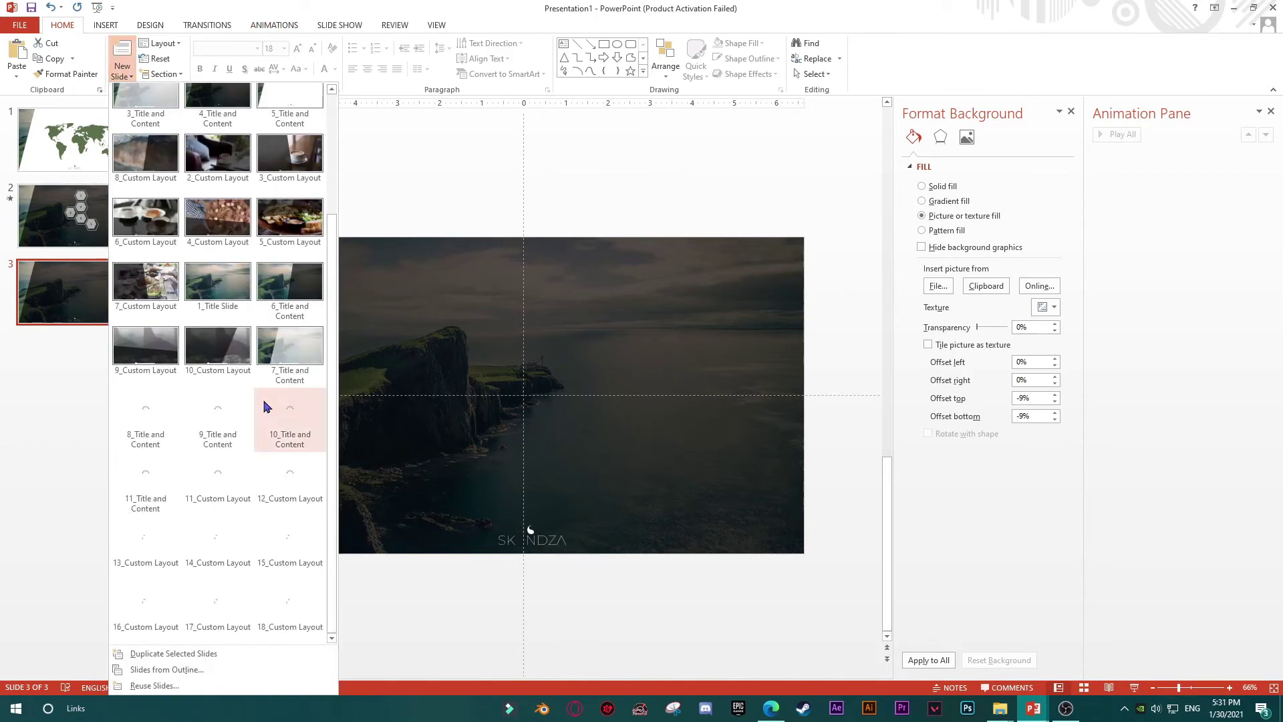
pyautogui.click(279, 597)
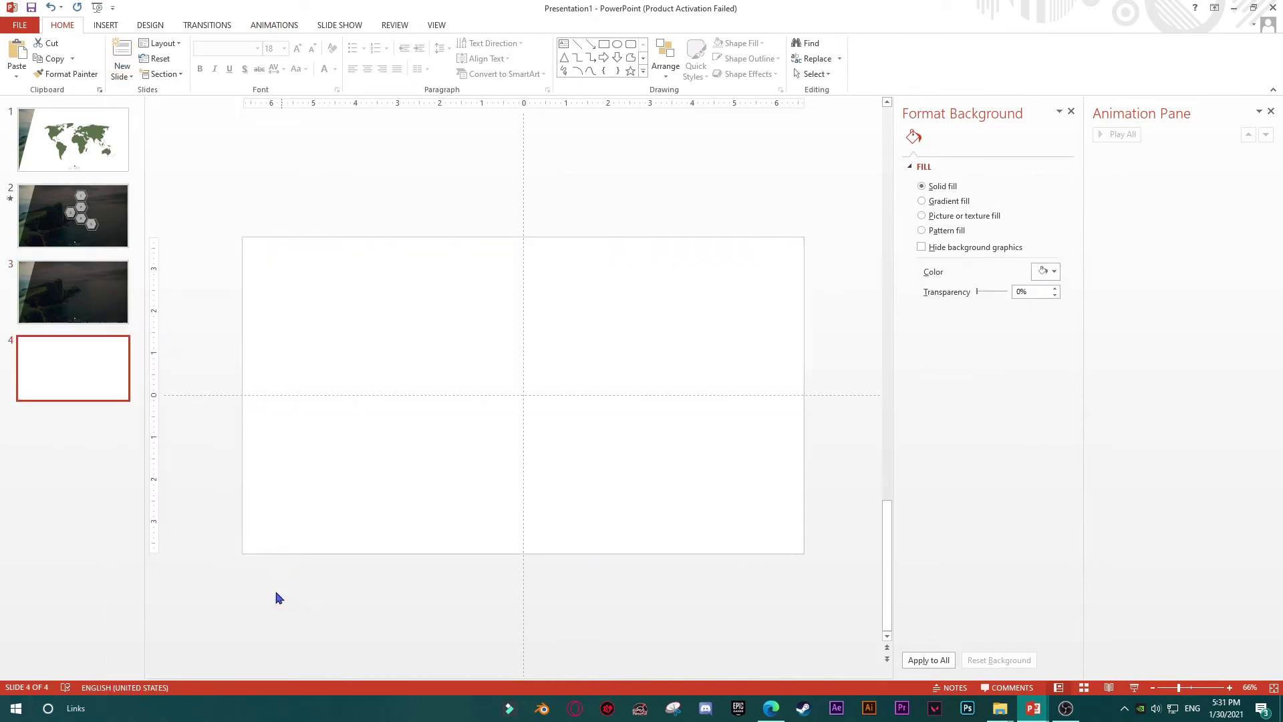
pyautogui.click(86, 301)
pyautogui.press('Delete')
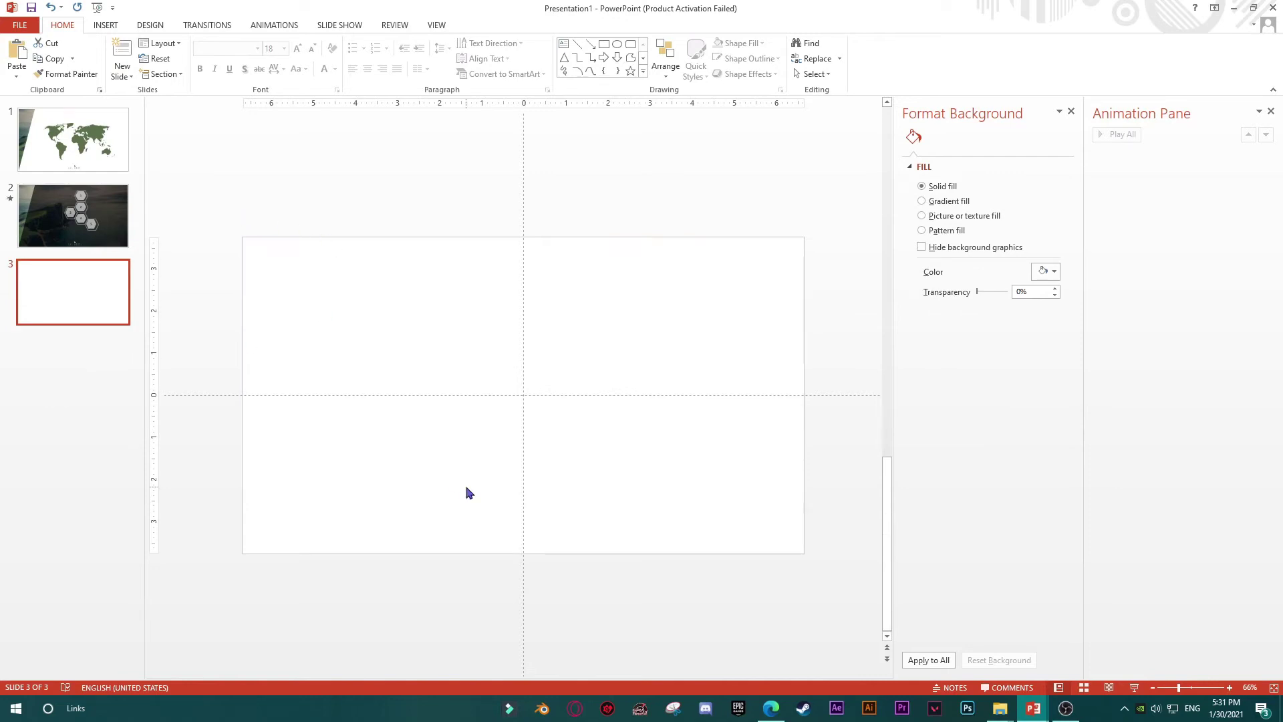
# In the browser, search Pixabay images for 'woman'
pyautogui.click(770, 707)
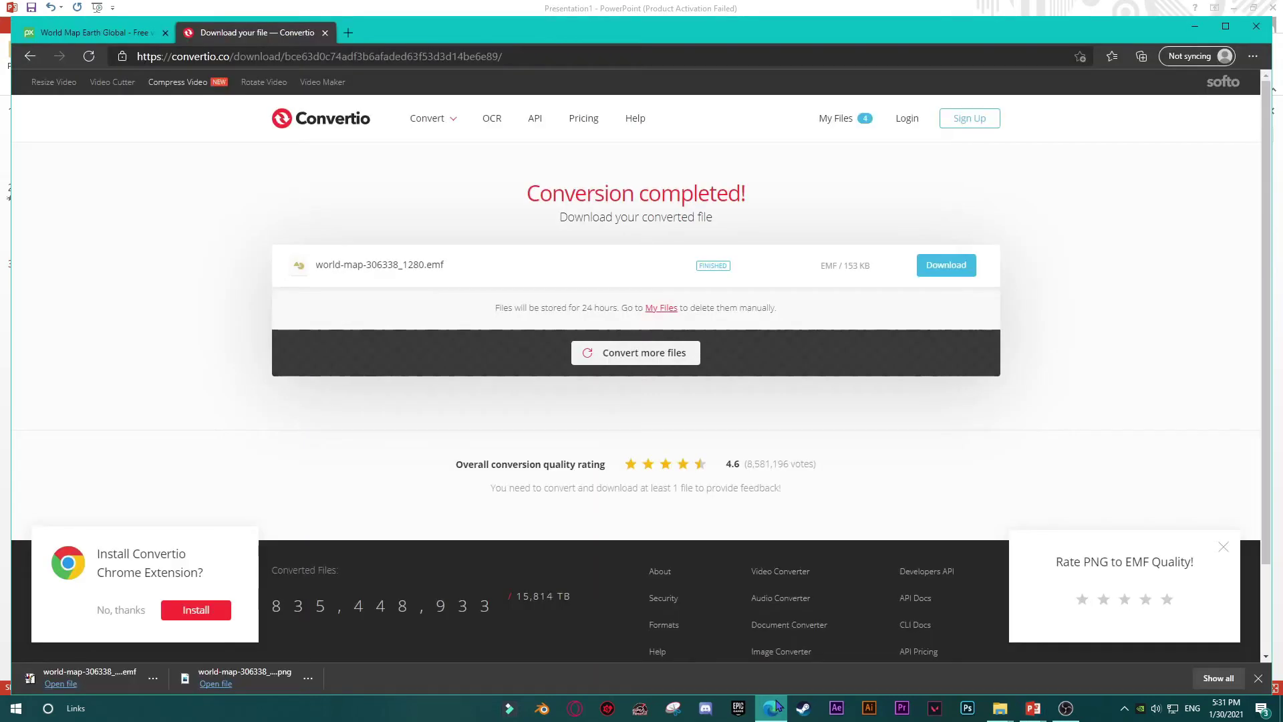
pyautogui.click(104, 34)
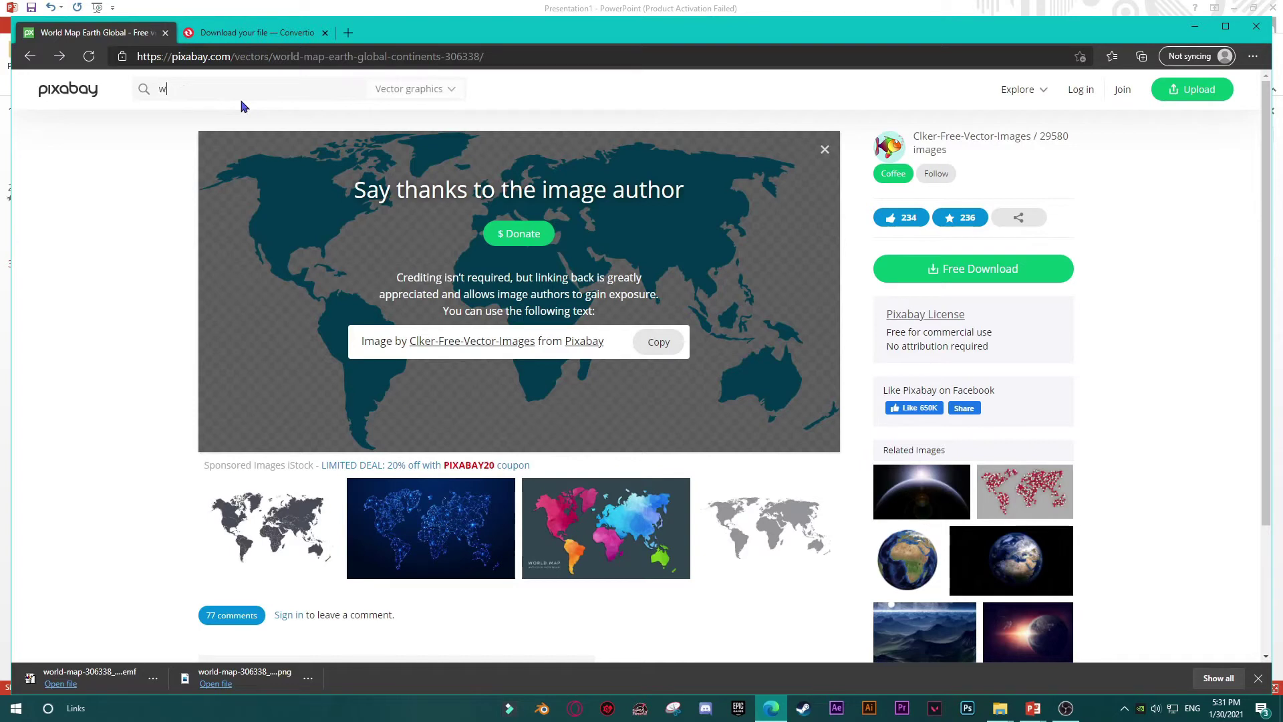
pyautogui.press('Return')
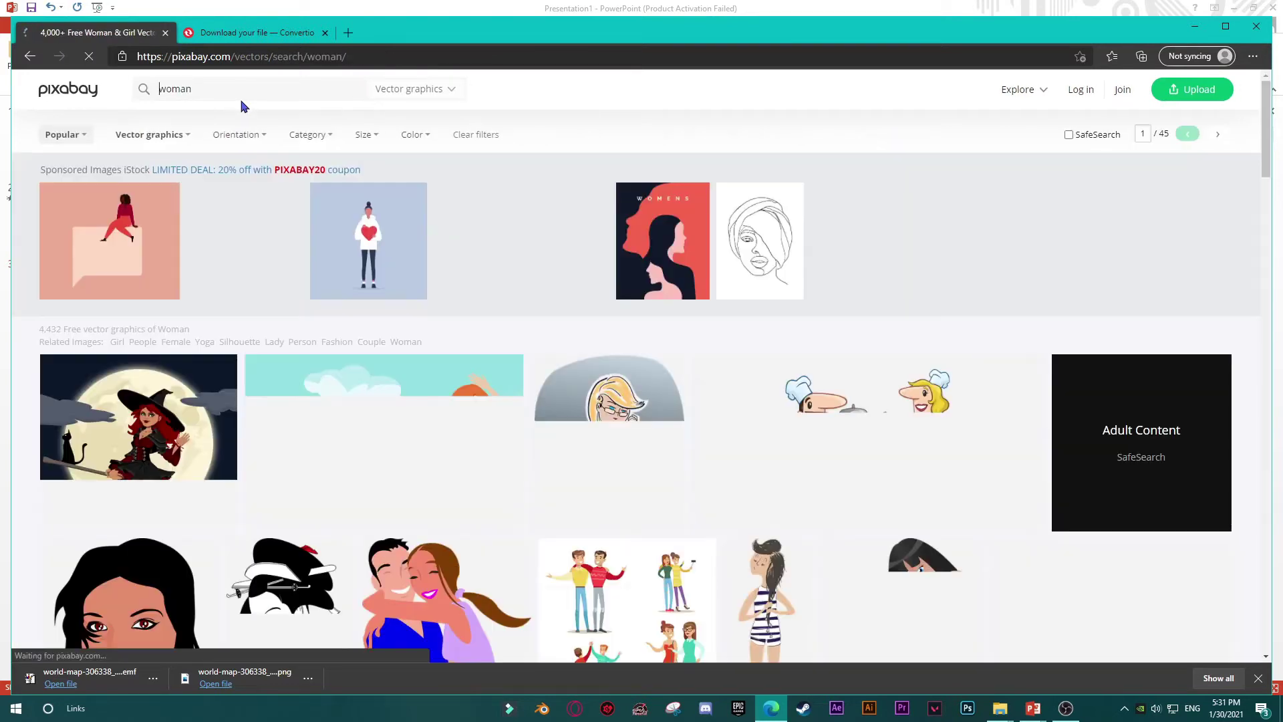
pyautogui.click(406, 89)
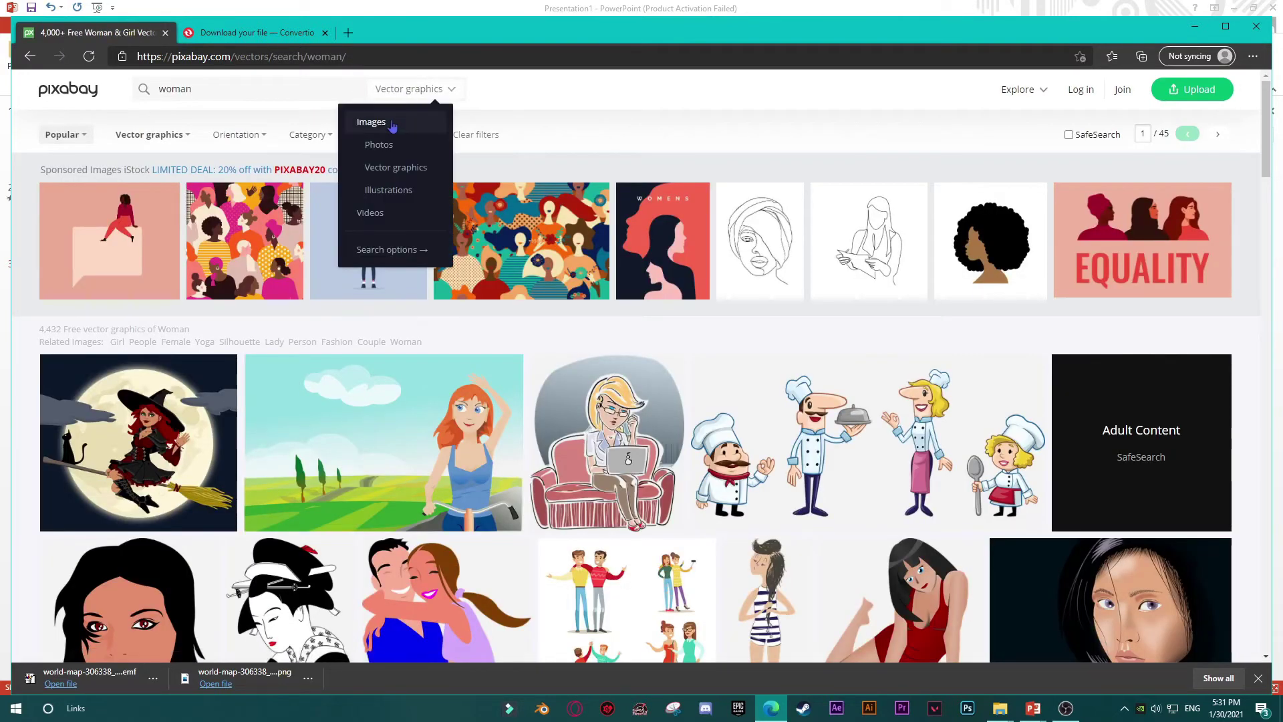
pyautogui.click(371, 120)
# Copy the black-and-white seated business woman photo and head back to PowerPoint
pyautogui.scroll(-4, 573, 392)
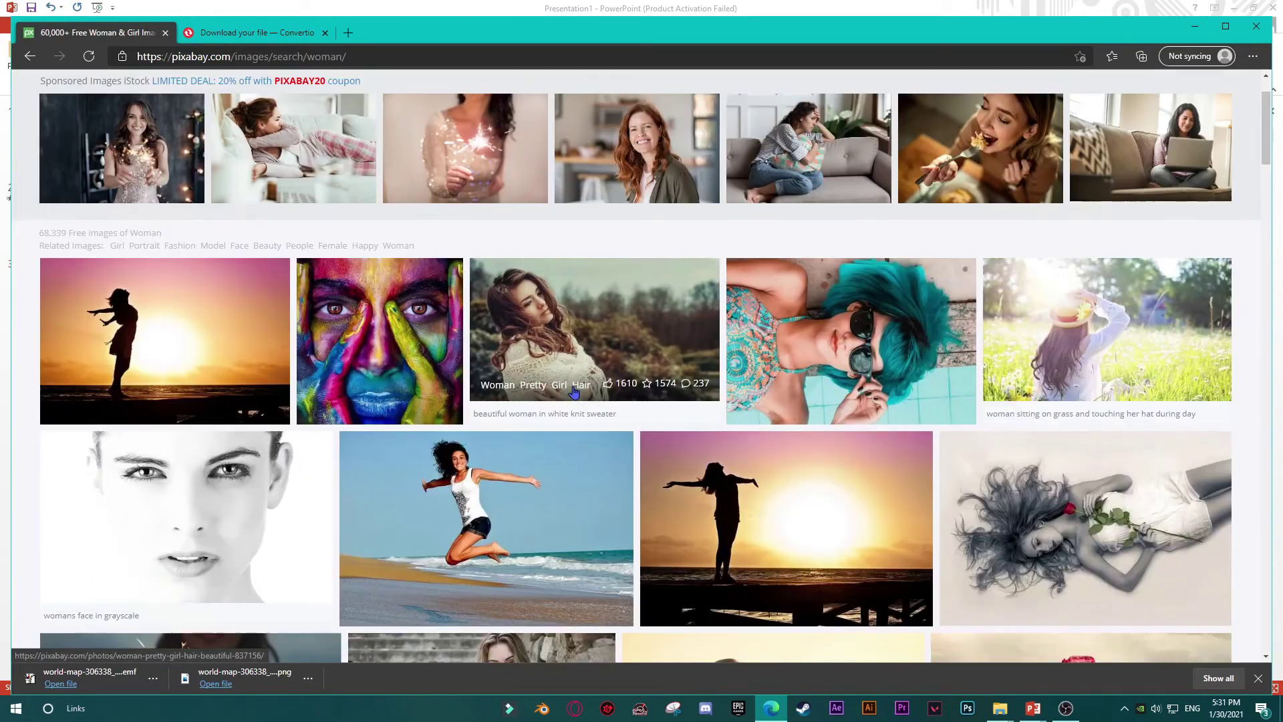
pyautogui.scroll(-8, 573, 390)
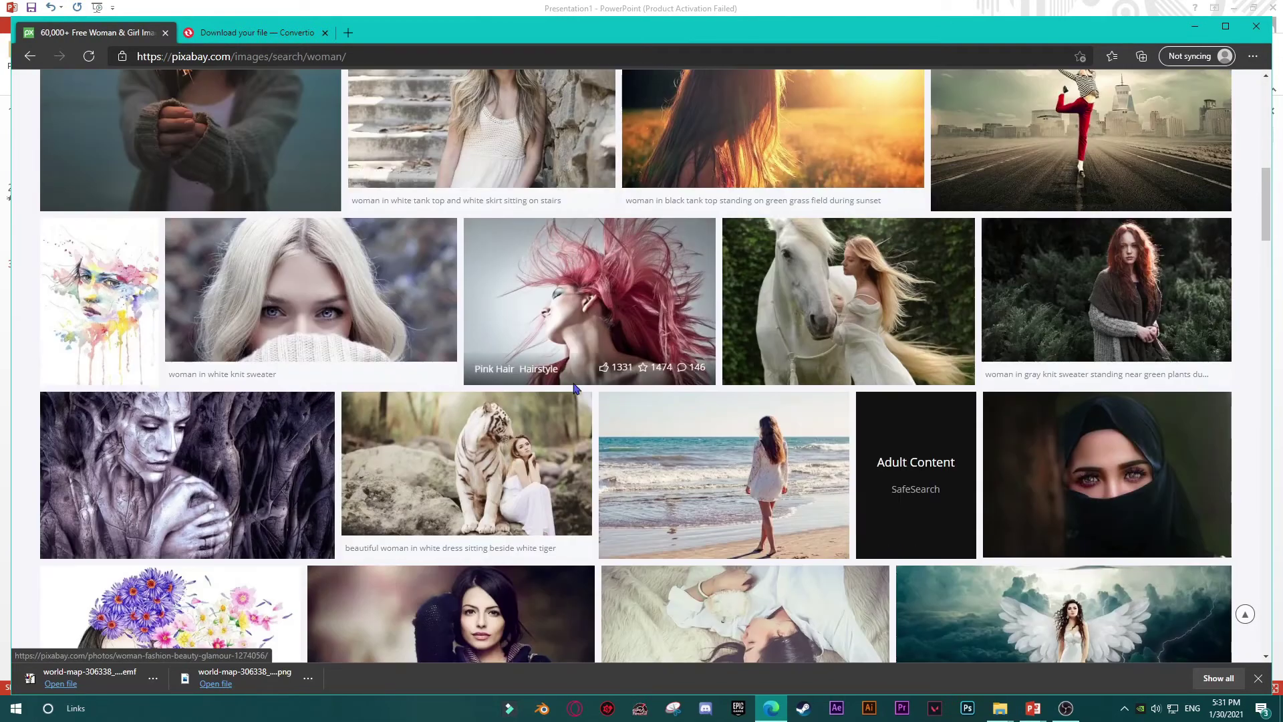
pyautogui.scroll(-8, 573, 388)
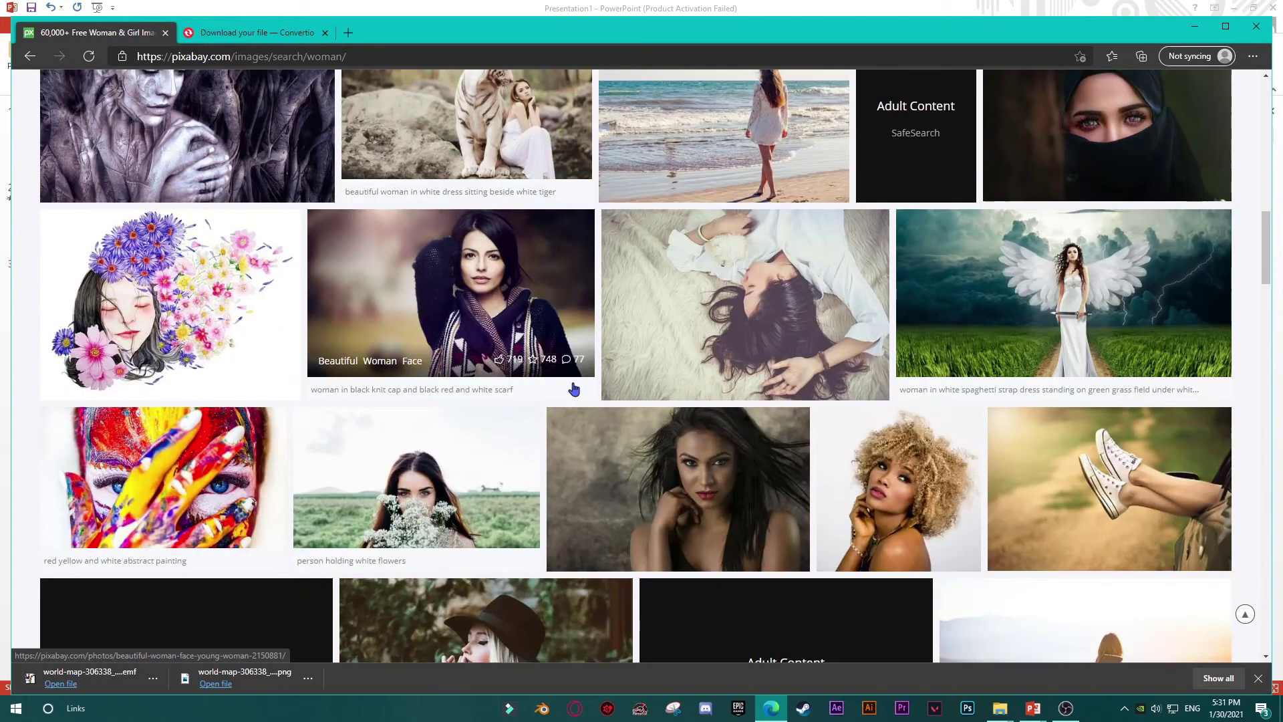
pyautogui.scroll(-4, 573, 388)
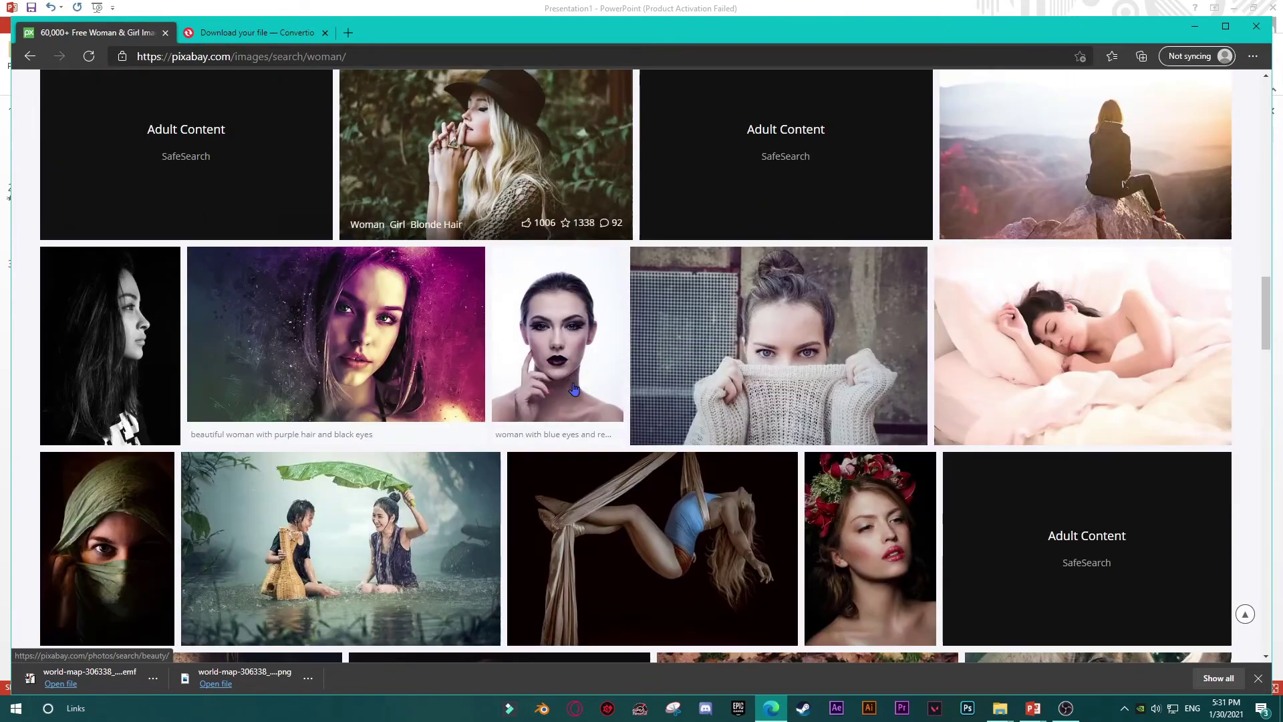
pyautogui.scroll(-4, 575, 389)
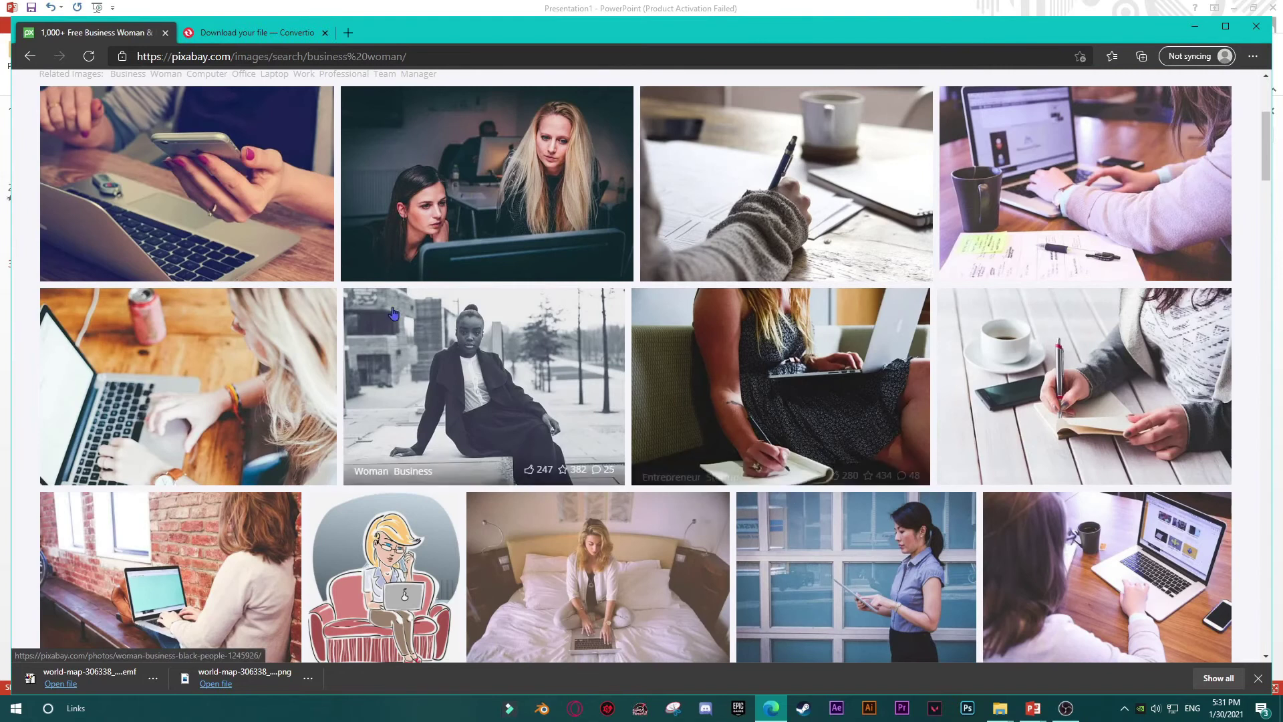
pyautogui.click(393, 313)
pyautogui.rightClick(472, 283)
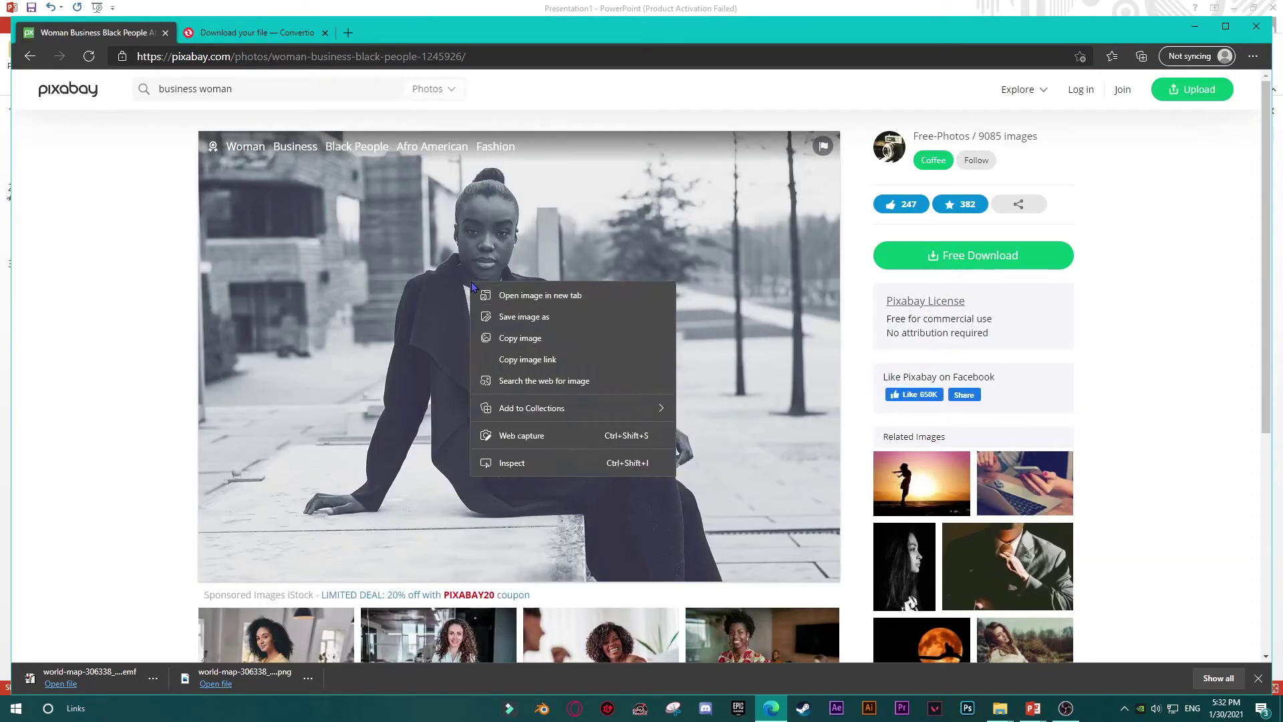
pyautogui.click(528, 338)
pyautogui.click(1032, 707)
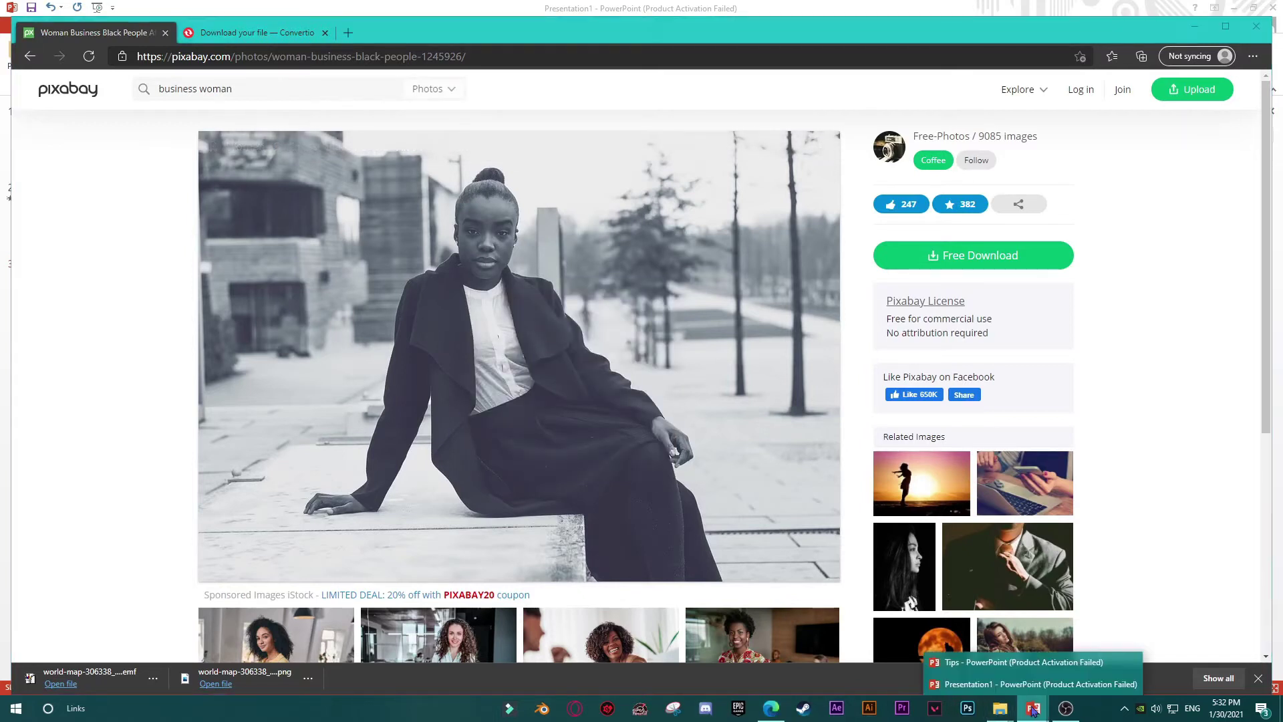
# Paste the black-and-white woman photo onto the blank slide and move it lower right
pyautogui.click(1013, 685)
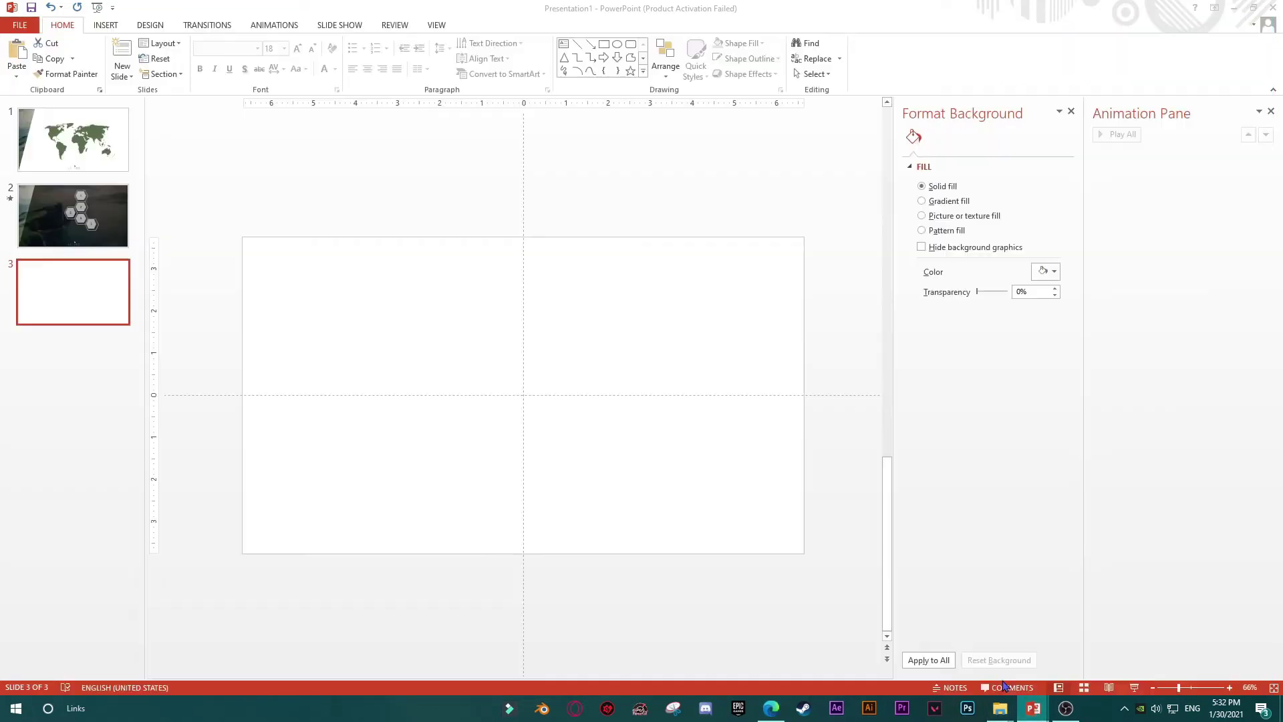
pyautogui.rightClick(464, 336)
pyautogui.click(512, 361)
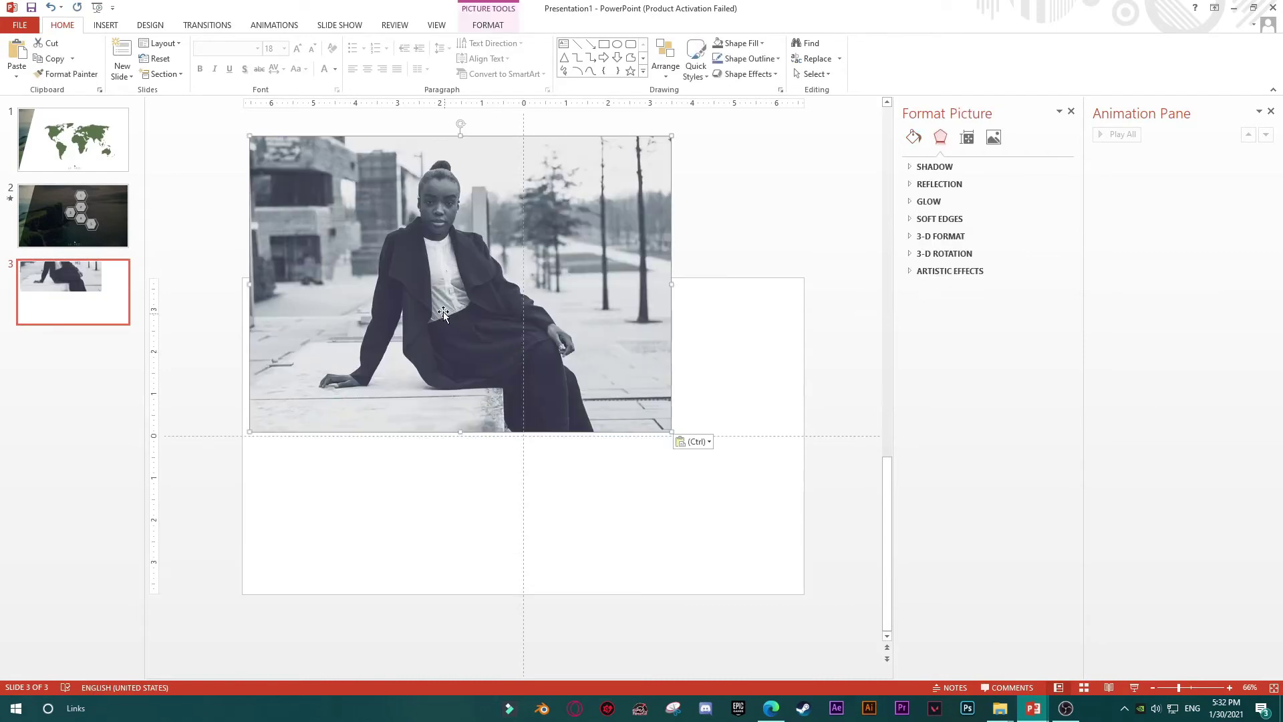
pyautogui.moveTo(443, 311); pyautogui.dragTo(490, 453)
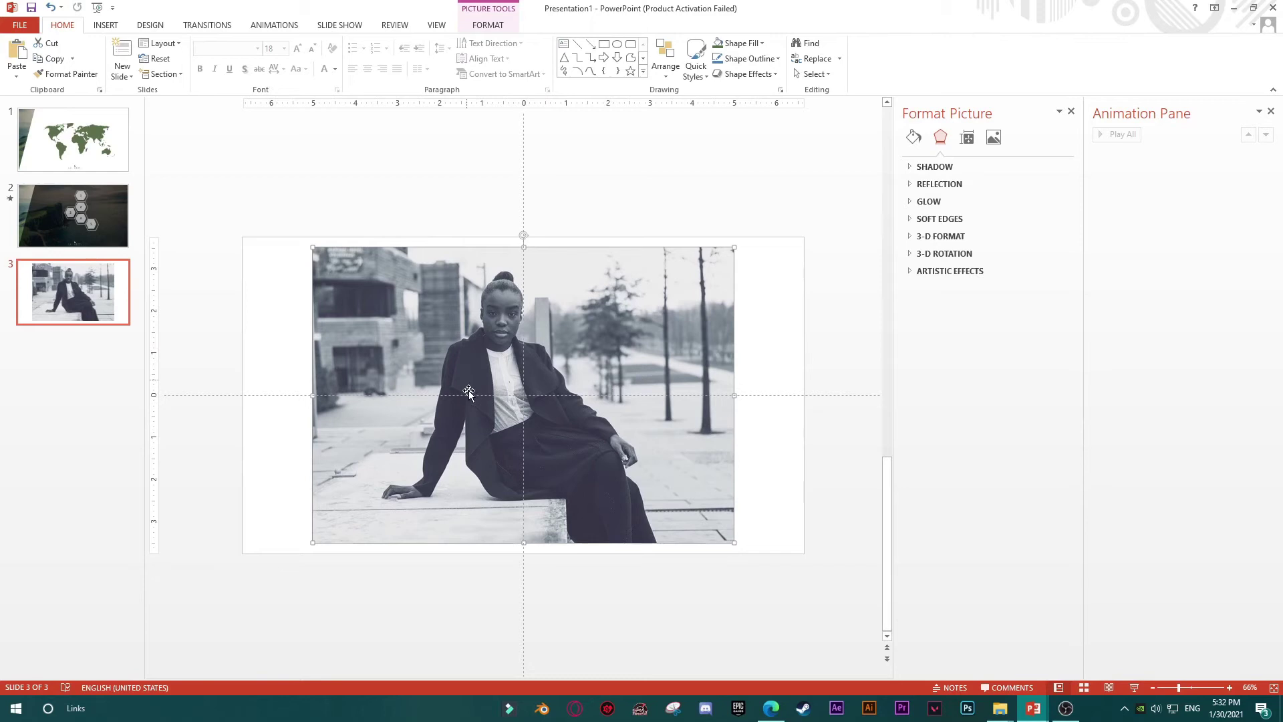
# Paste the copied dark cliff slide as slide 3, then shrink the photo on slide 4
pyautogui.rightClick(65, 345)
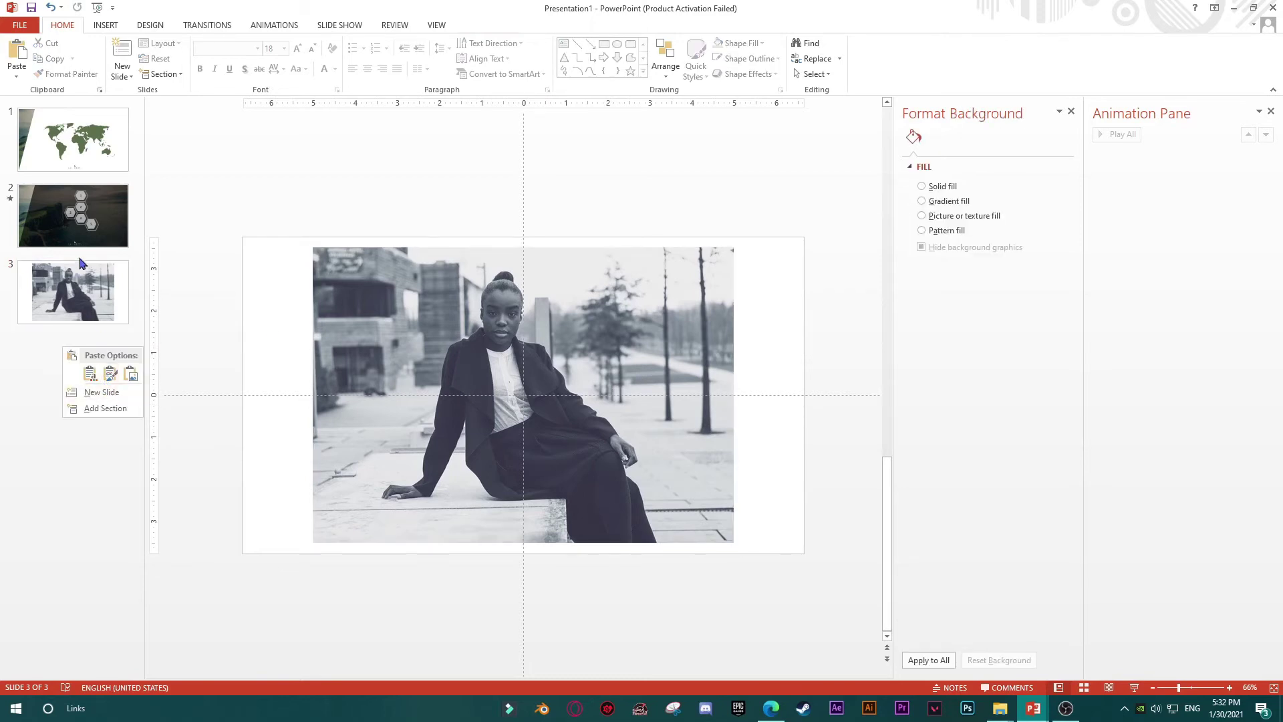
pyautogui.hotkey('ctrl', 'v')
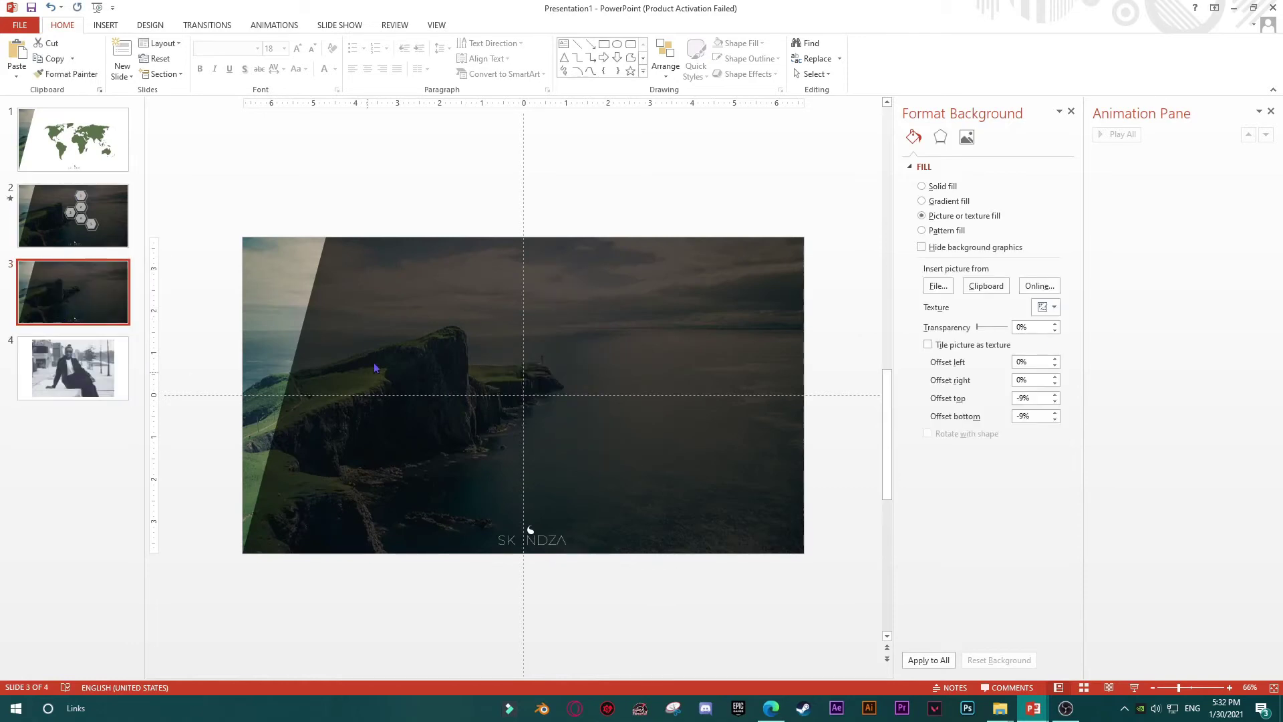
pyautogui.click(107, 391)
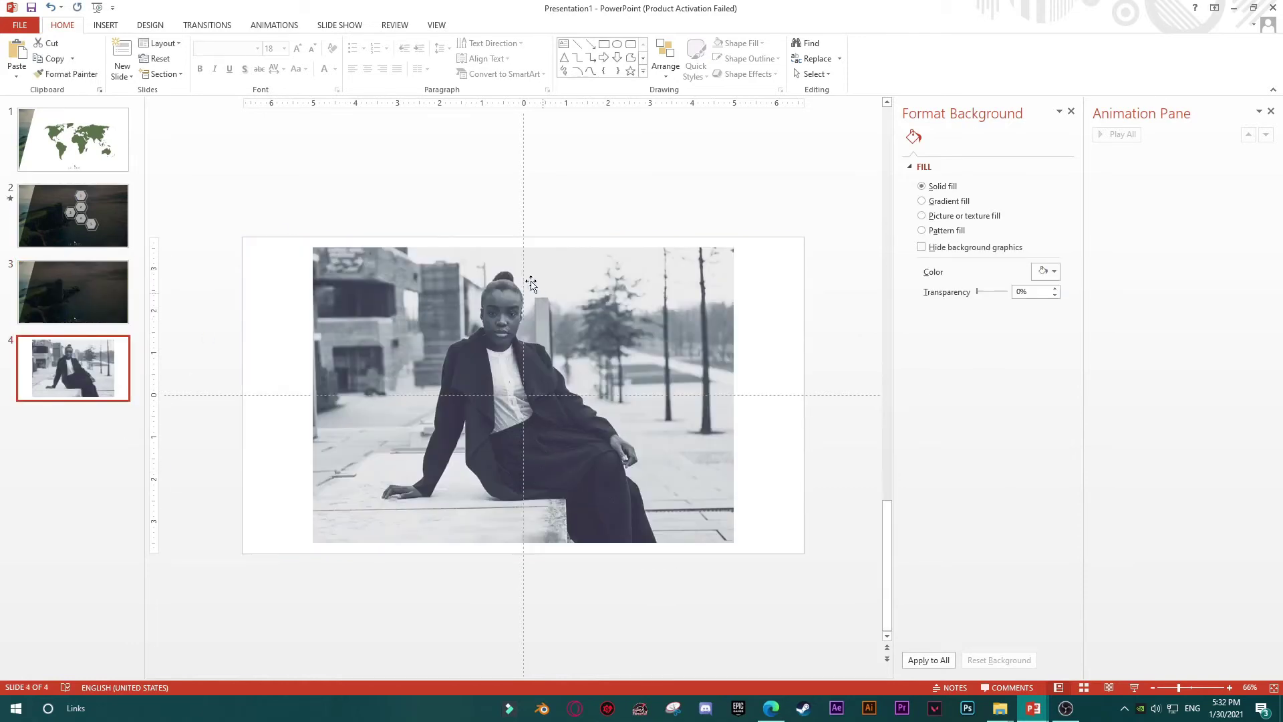
pyautogui.click(343, 308)
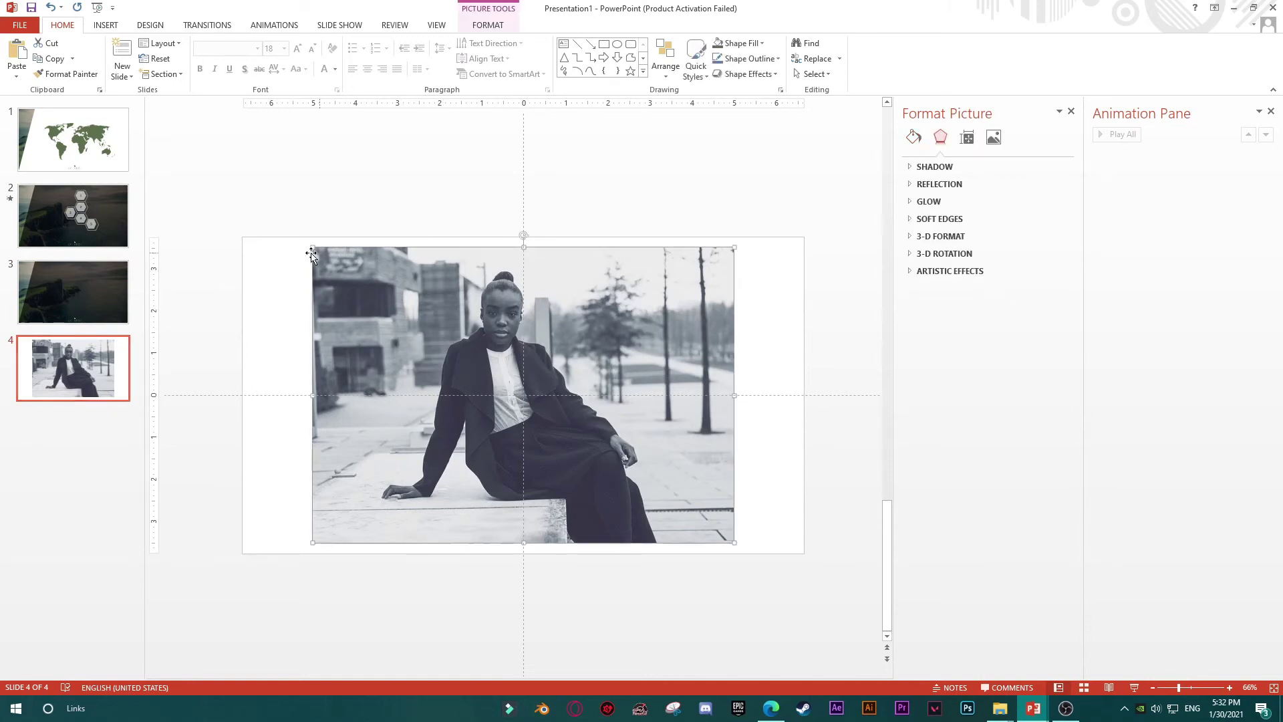
pyautogui.moveTo(312, 254); pyautogui.dragTo(406, 312)
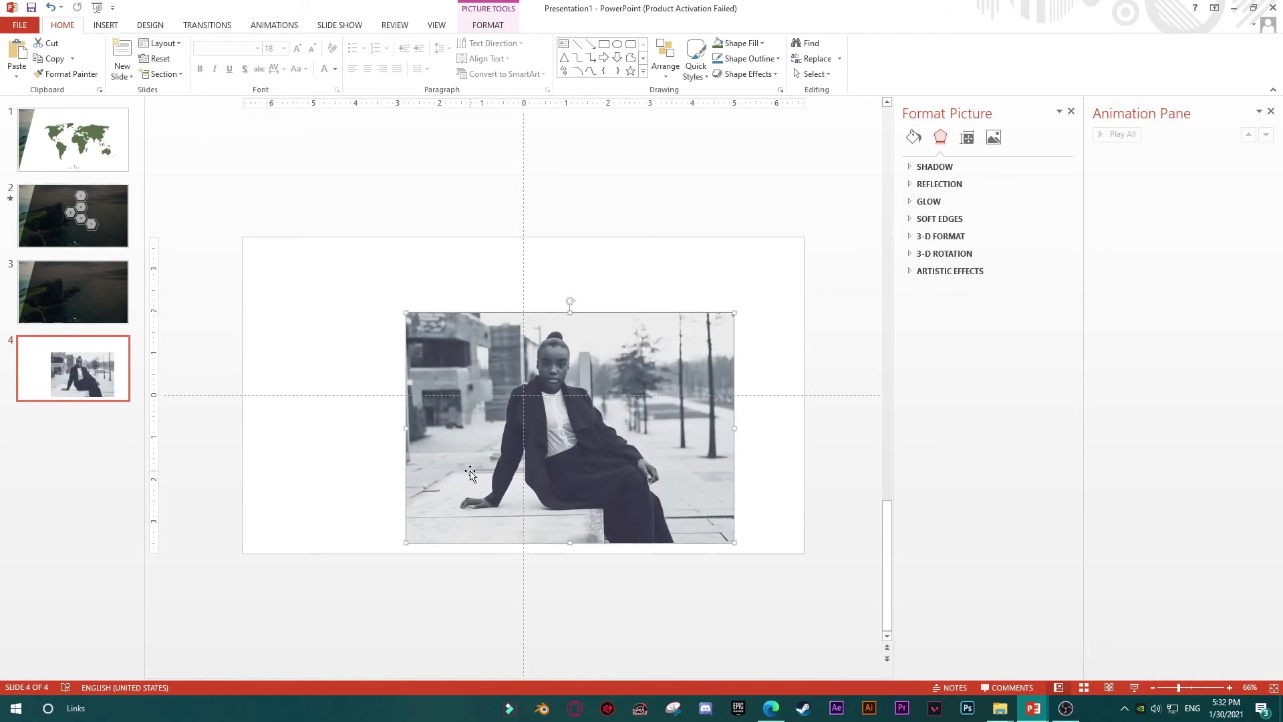
# Insert an oval shape on the photo slide
pyautogui.click(107, 25)
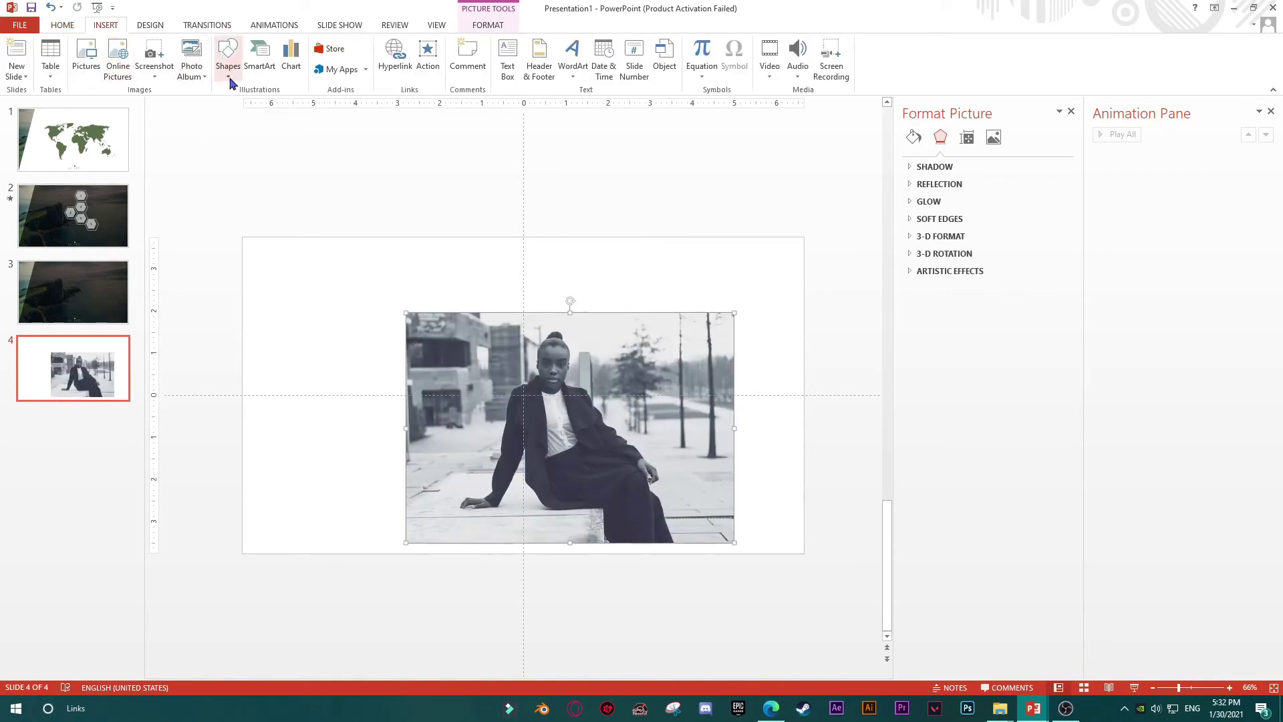
pyautogui.click(228, 57)
pyautogui.click(276, 106)
pyautogui.click(524, 218)
pyautogui.moveTo(538, 237); pyautogui.dragTo(564, 294)
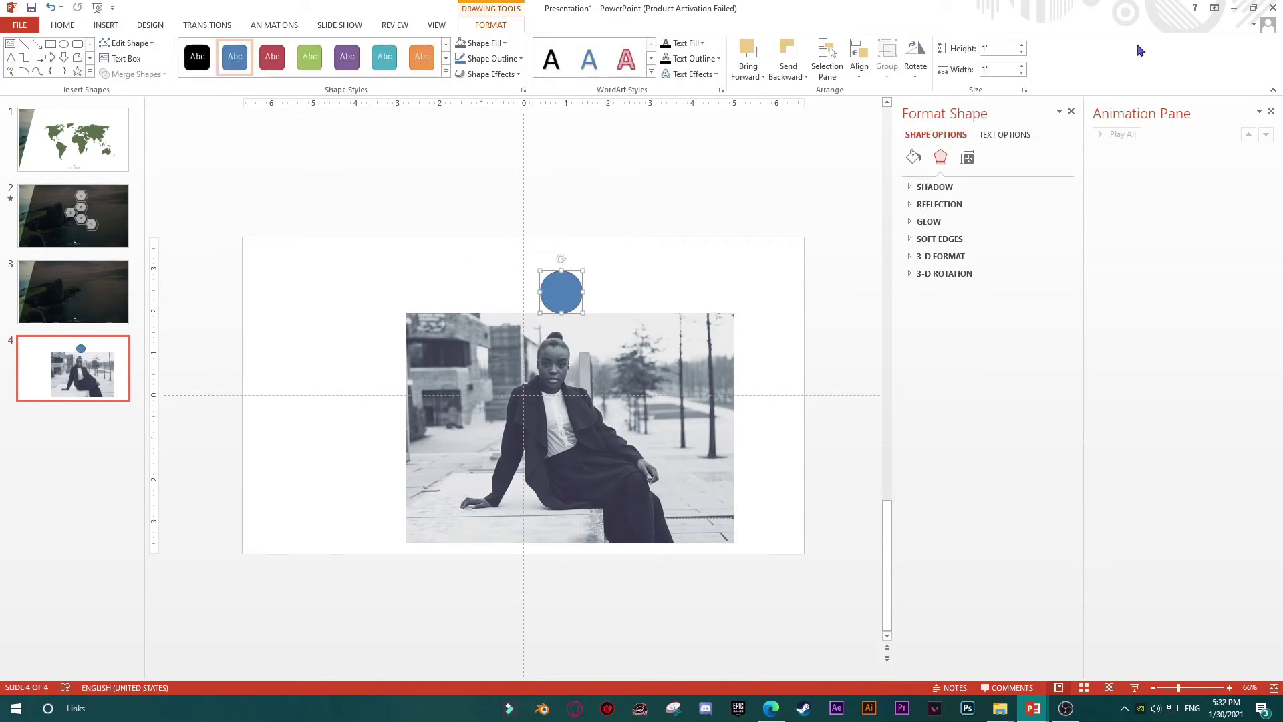
# Size the circle to 2" by 2" and place it over the woman's head
pyautogui.click(1022, 46)
pyautogui.click(1023, 46)
pyautogui.click(1022, 45)
pyautogui.click(1022, 45)
pyautogui.click(1022, 46)
pyautogui.click(1022, 66)
pyautogui.click(1021, 66)
pyautogui.click(1022, 67)
pyautogui.click(1022, 66)
pyautogui.click(1022, 66)
pyautogui.click(1022, 66)
pyautogui.click(1022, 66)
pyautogui.click(1022, 67)
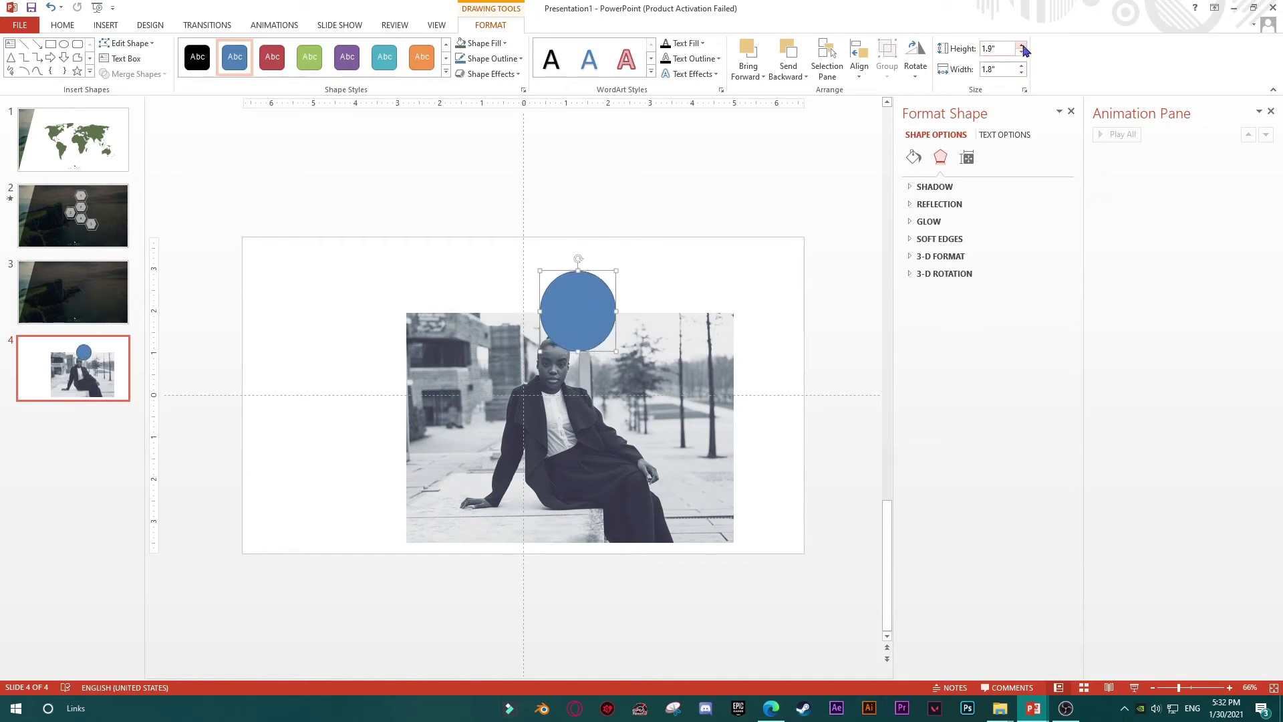
pyautogui.click(1022, 45)
pyautogui.click(1022, 66)
pyautogui.click(1022, 66)
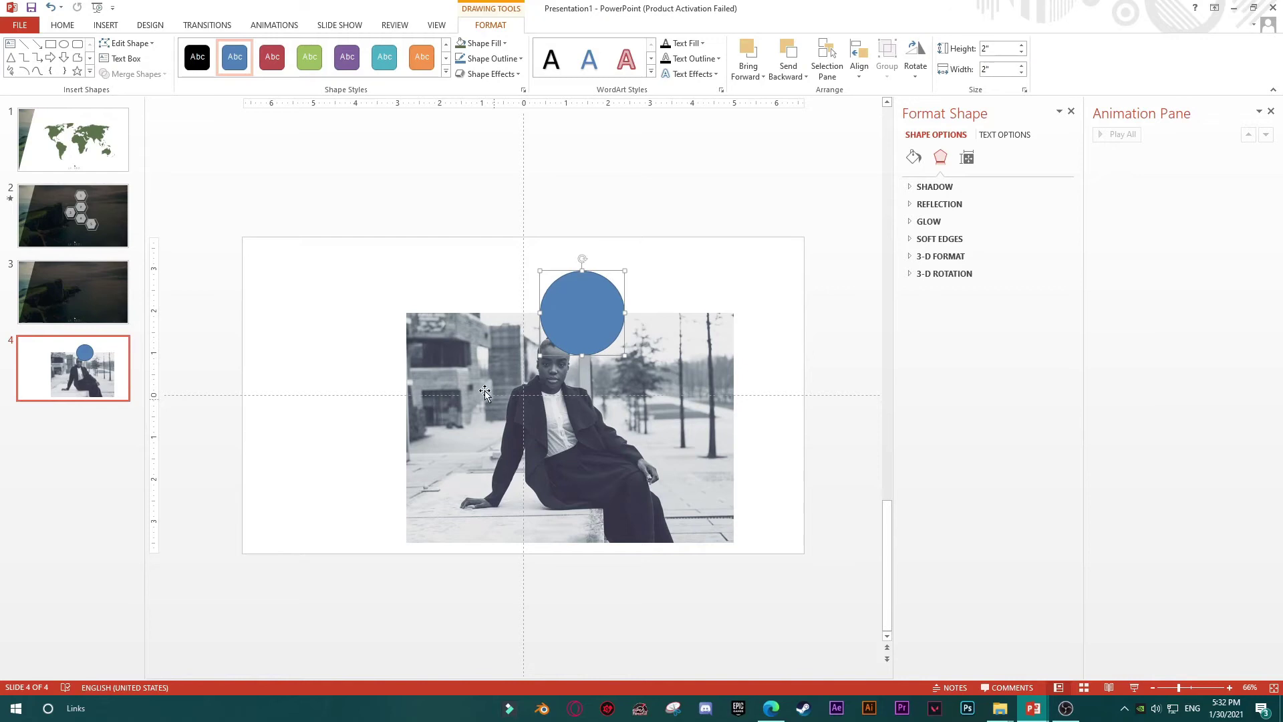
pyautogui.moveTo(584, 322); pyautogui.dragTo(554, 376)
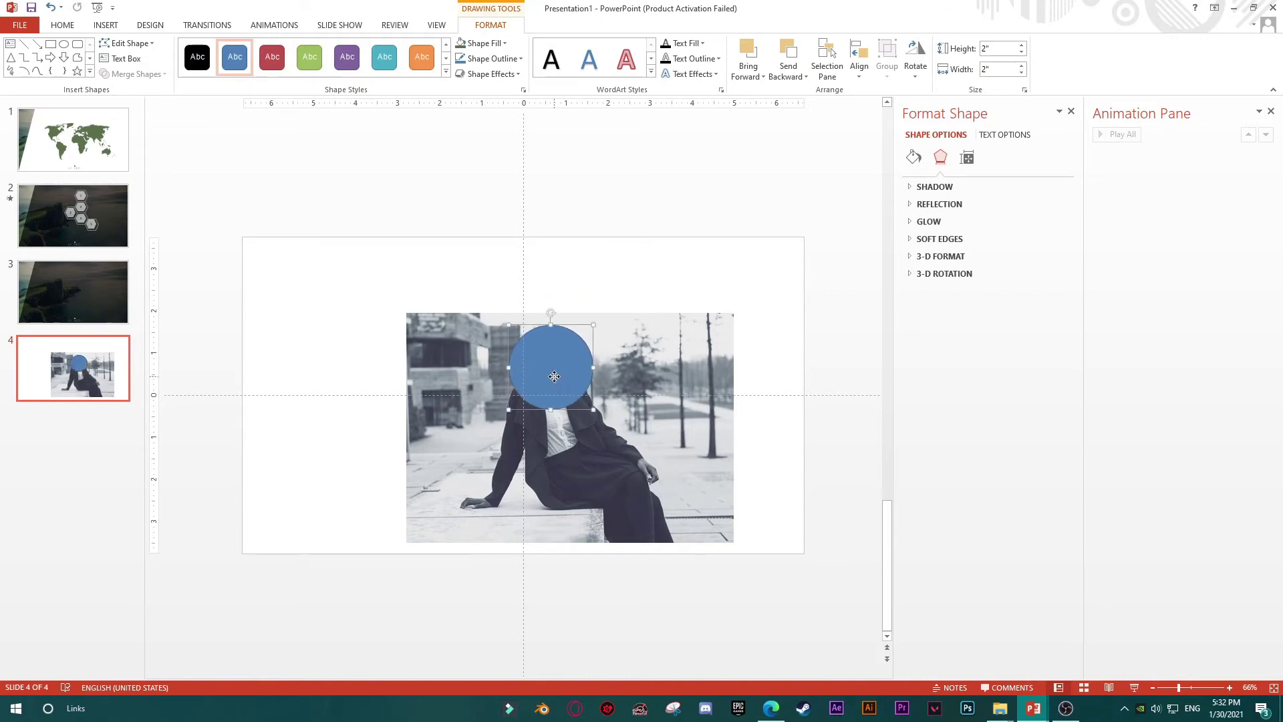
# Send the circle behind the photo, select both, and intersect them into a round portrait
pyautogui.rightClick(555, 376)
pyautogui.moveTo(611, 520)
pyautogui.click(679, 521)
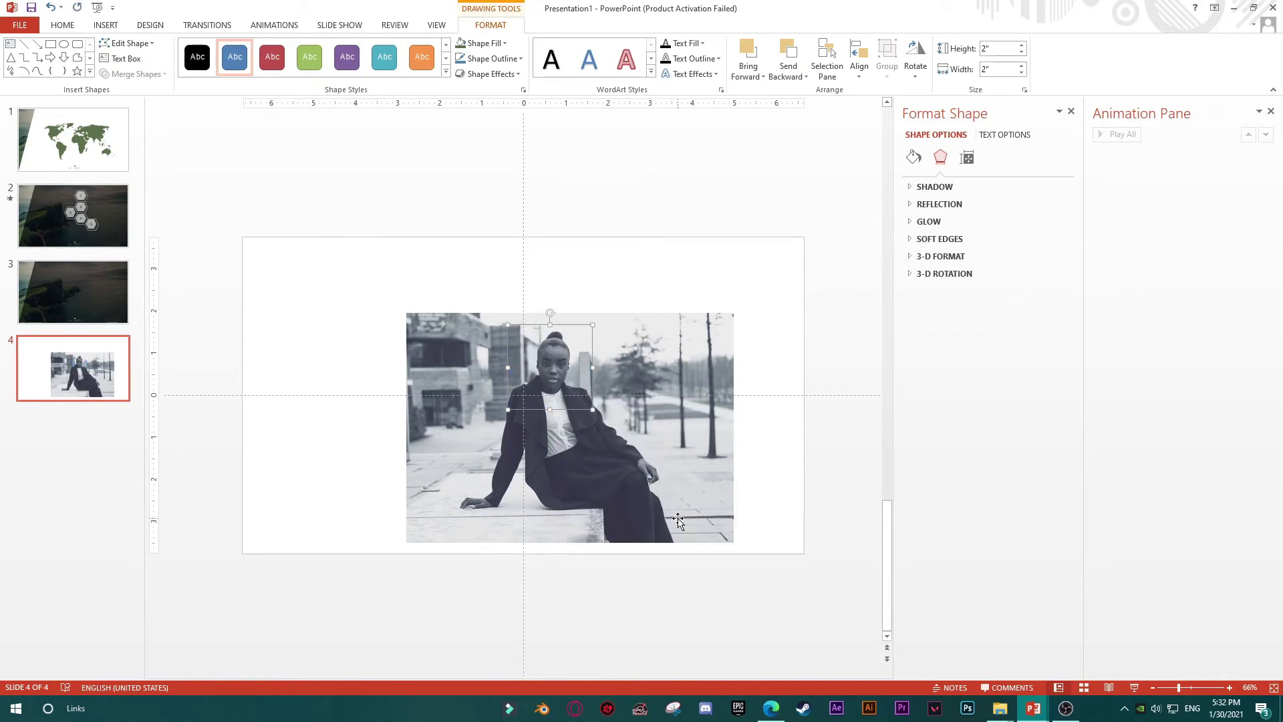
pyautogui.click(361, 324)
pyautogui.moveTo(346, 280)
pyautogui.mouseDown()
pyautogui.moveTo(827, 650)
pyautogui.moveTo(791, 651)
pyautogui.mouseUp()
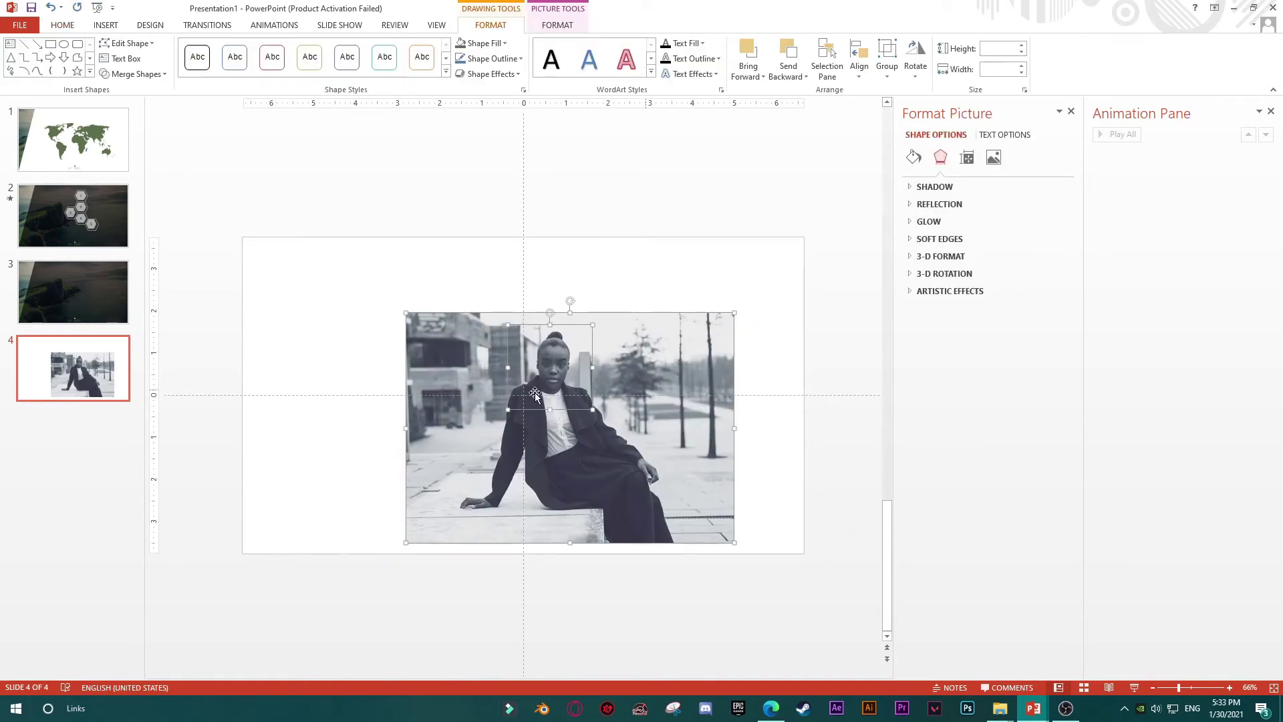
pyautogui.click(135, 75)
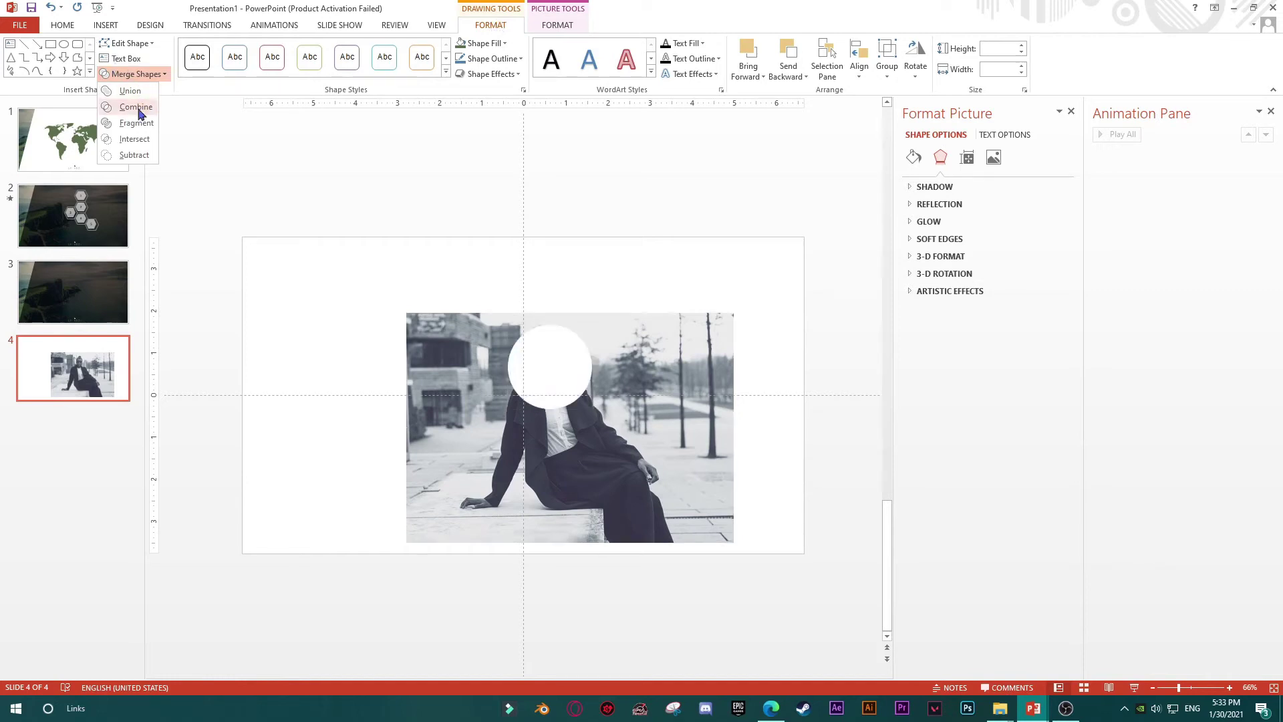
pyautogui.click(343, 358)
pyautogui.click(415, 369)
pyautogui.hotkey('ctrl', 'y')
pyautogui.click(540, 387)
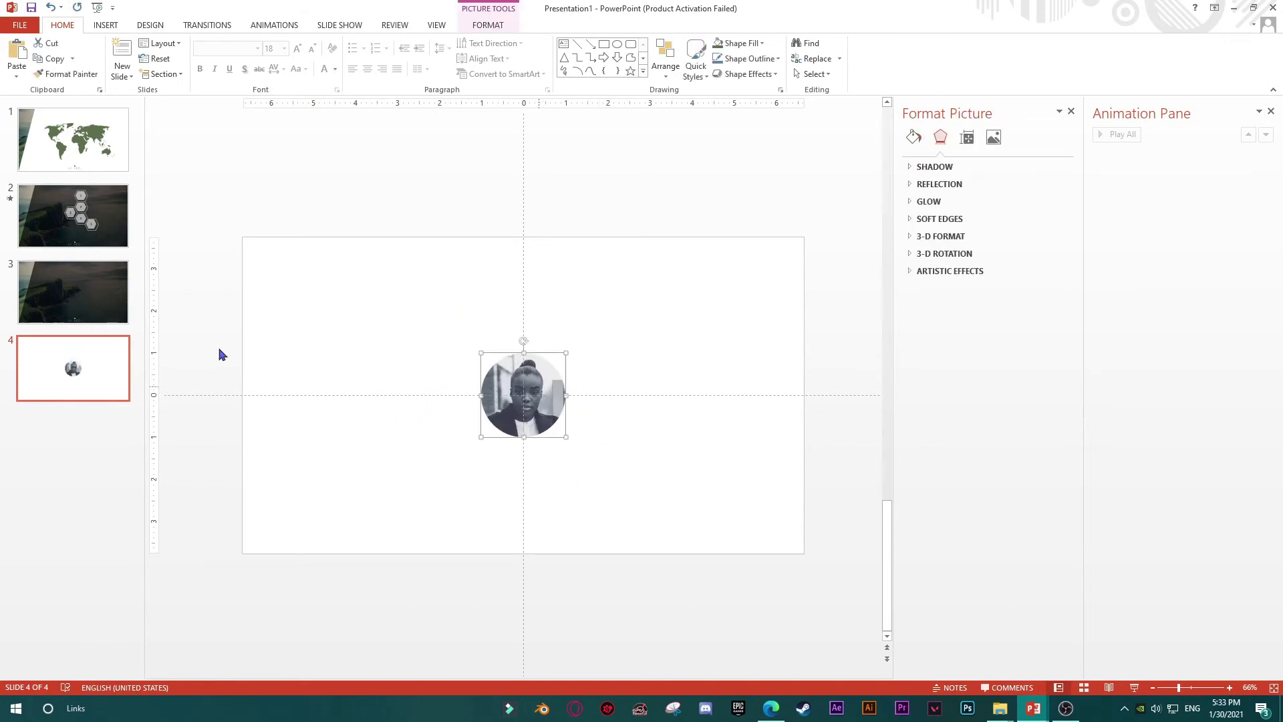
# Put the round portrait on slide 3 and delete it from slide 4
pyautogui.click(80, 278)
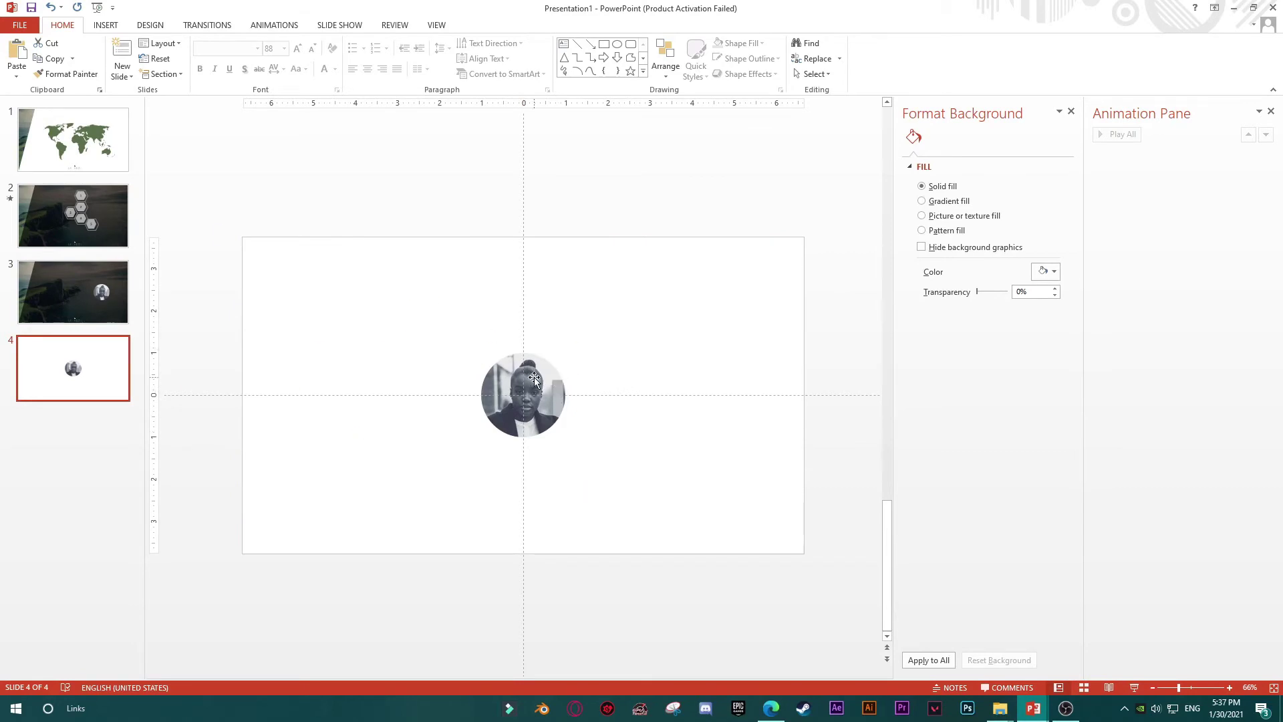
pyautogui.click(534, 377)
pyautogui.press('Delete')
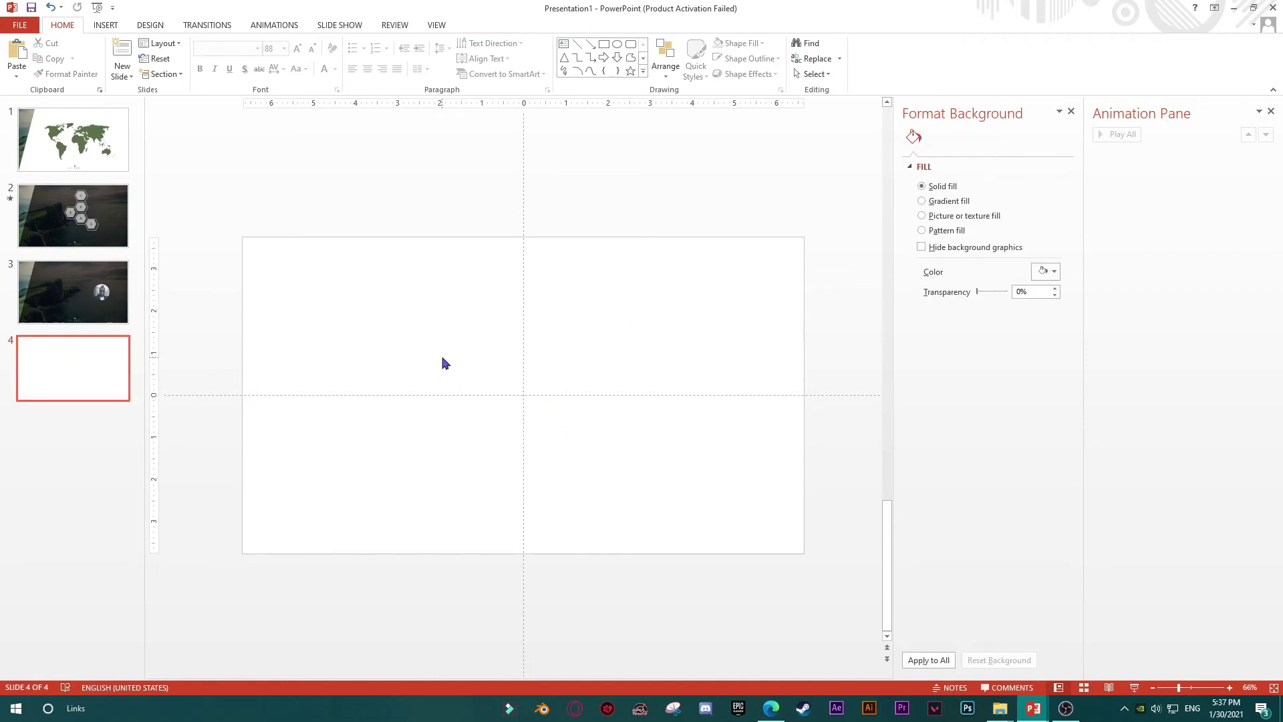
# Copy the Hong Kong night-city photo from Pixabay in Edge and return to Presentation1
pyautogui.click(771, 708)
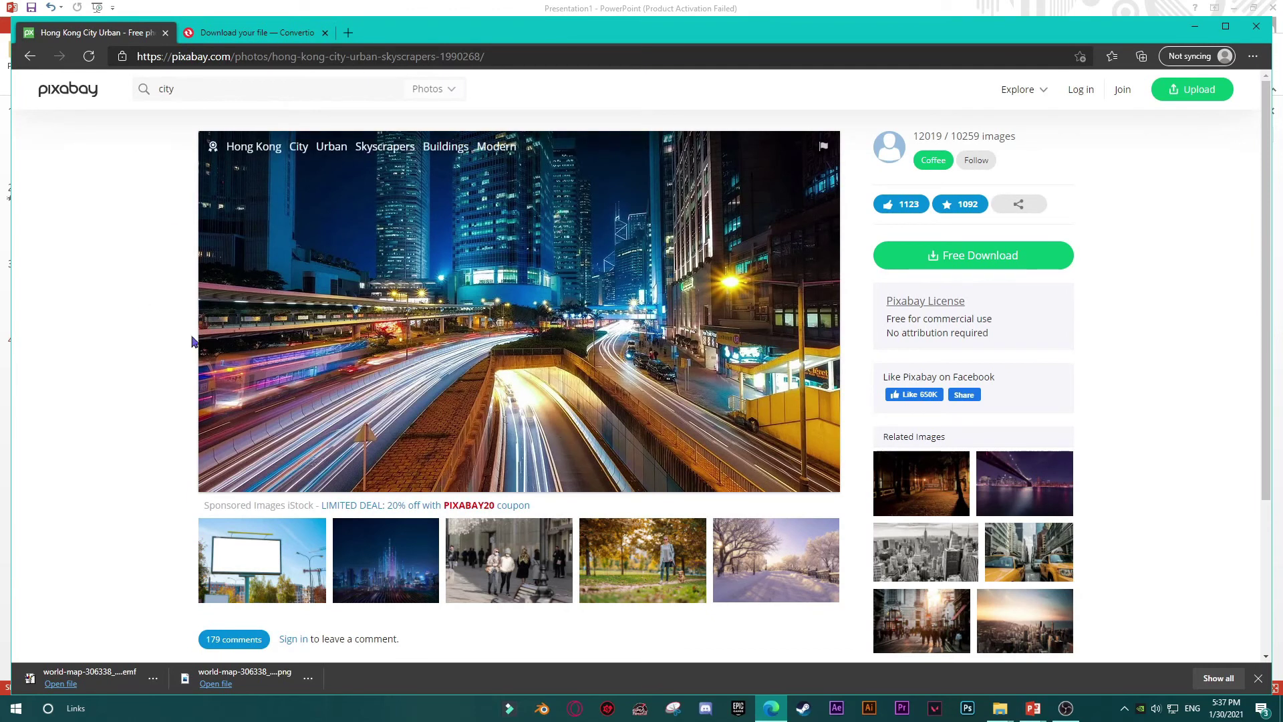
pyautogui.rightClick(441, 302)
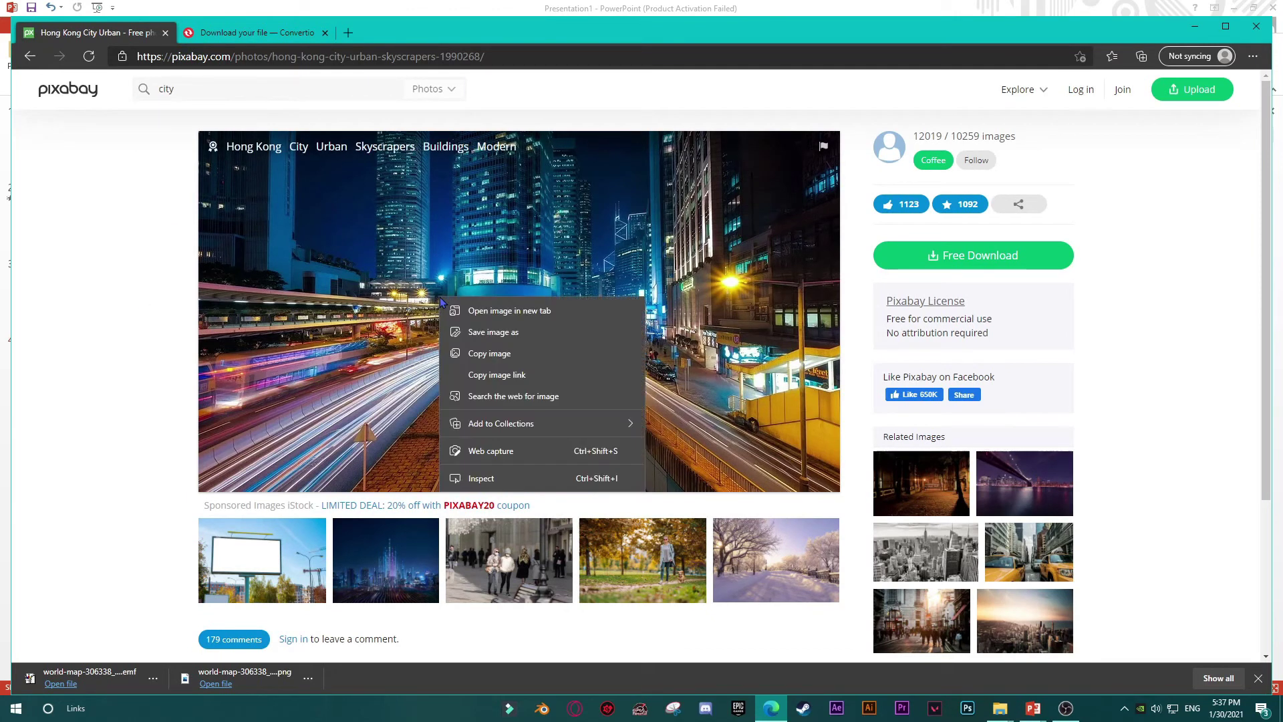
pyautogui.click(467, 352)
pyautogui.click(1032, 708)
pyautogui.click(983, 684)
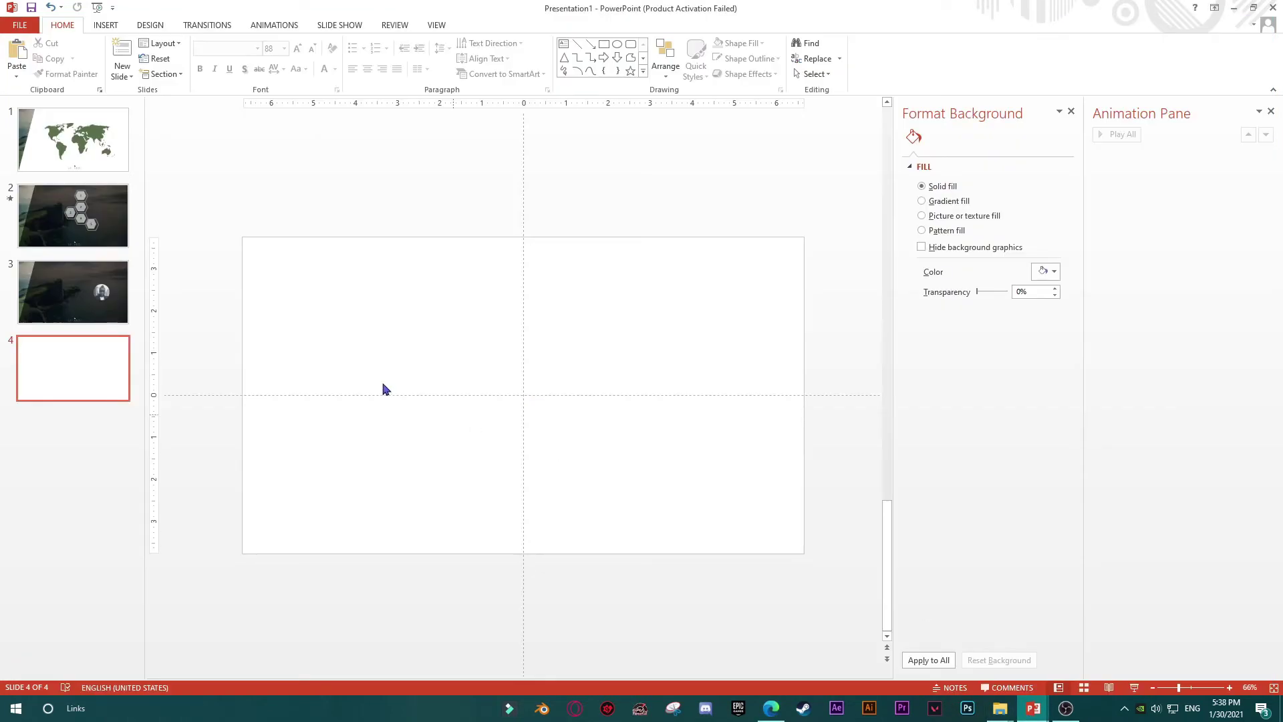
# Paste the city photo onto slide 4, enlarge it to fill the slide, and preview it
pyautogui.rightClick(381, 384)
pyautogui.click(409, 408)
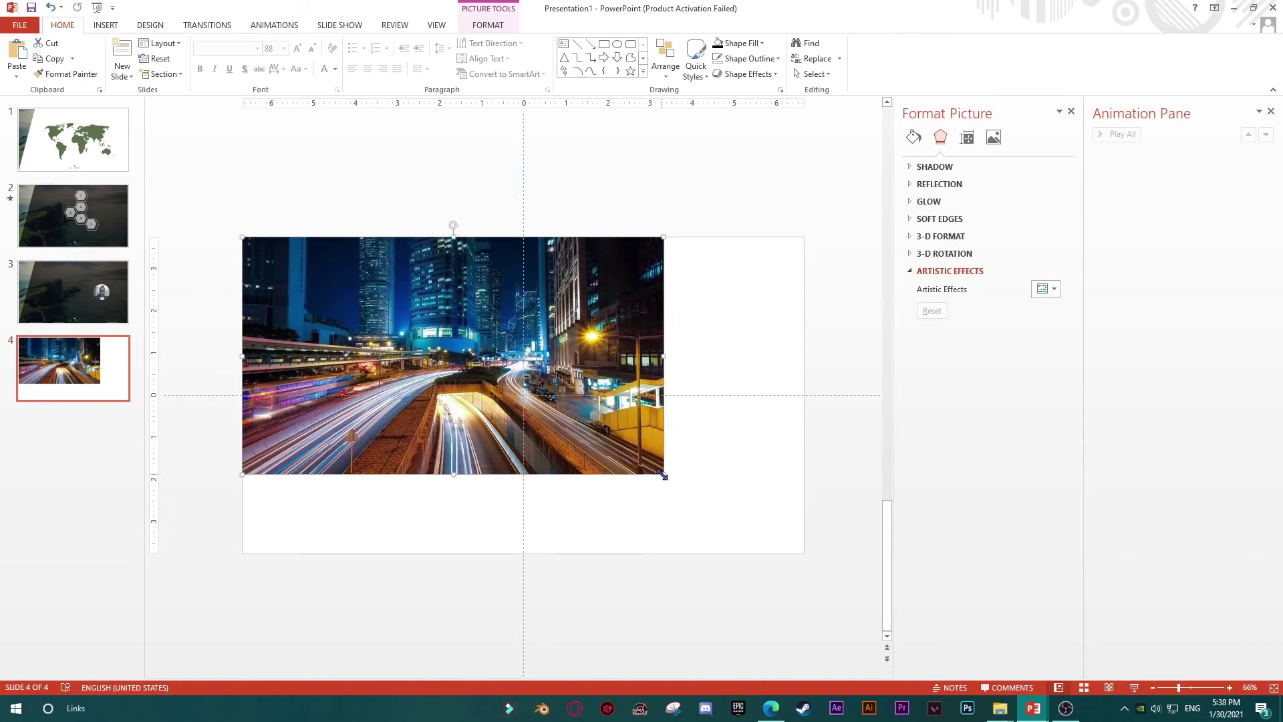
pyautogui.moveTo(664, 474); pyautogui.dragTo(802, 554)
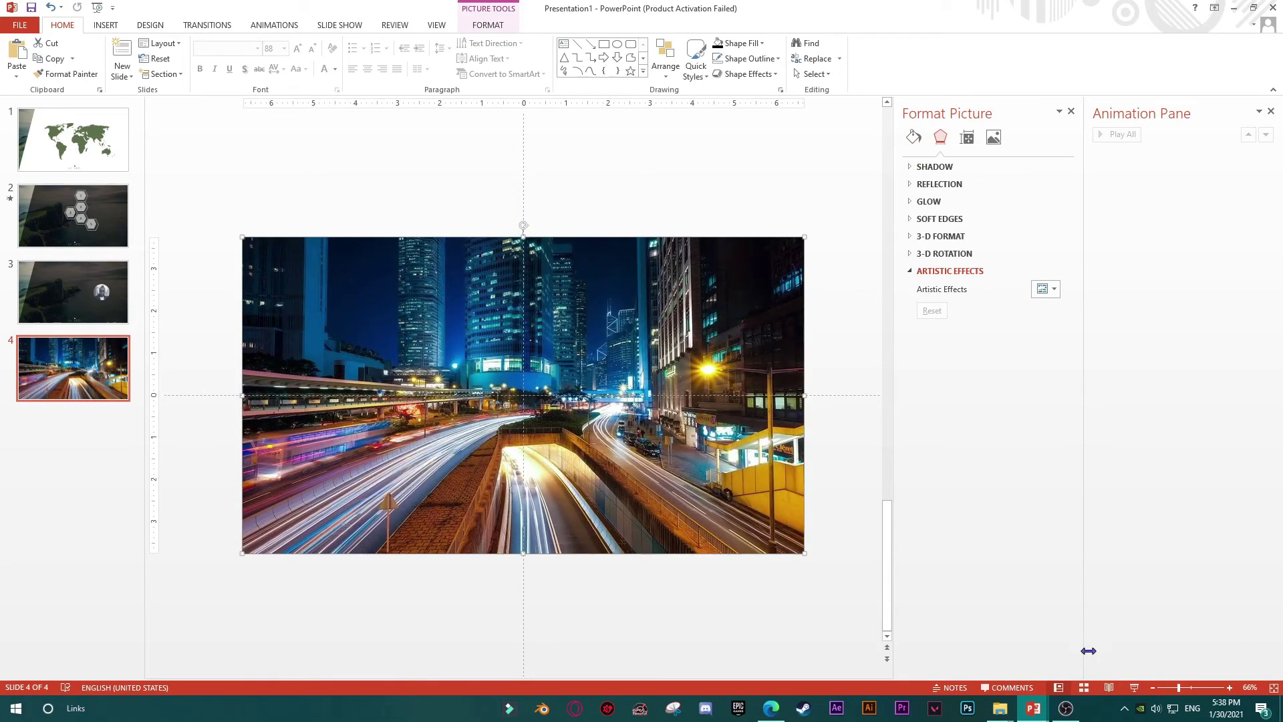
pyautogui.click(1134, 687)
pyautogui.press('Escape')
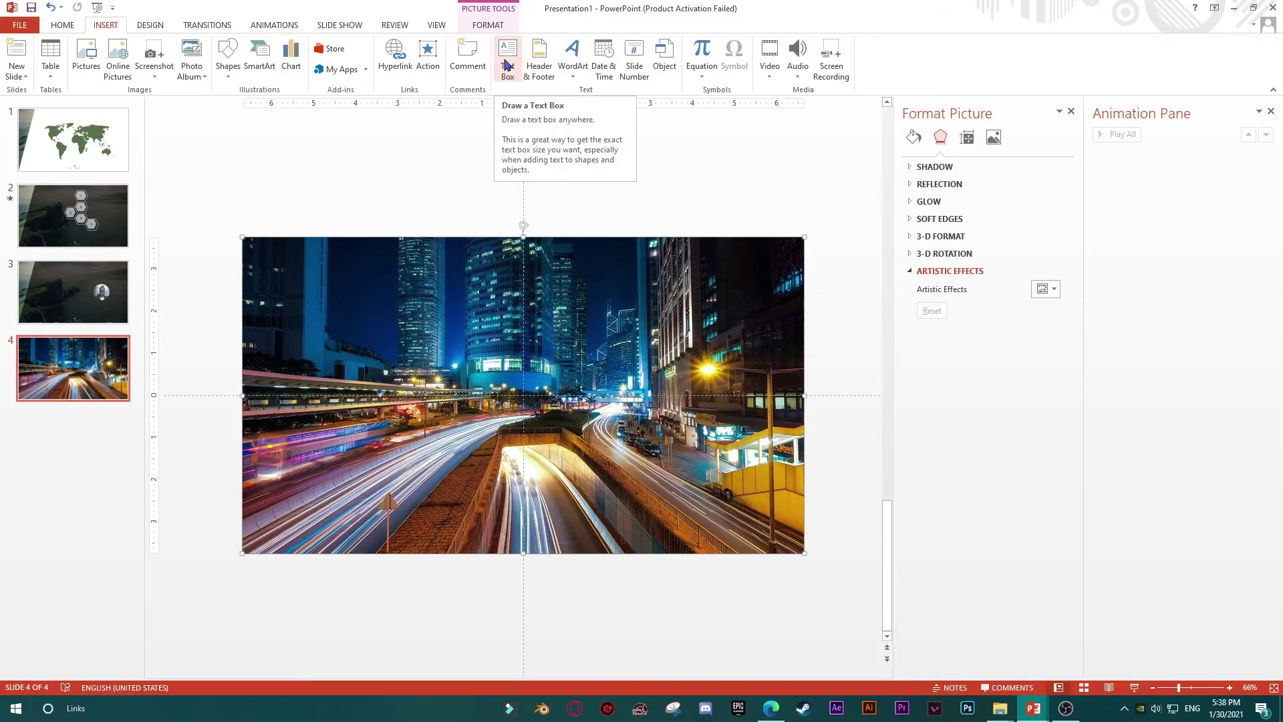
# Add a 'Title text' text box, enlarge it, and change it to UPPERCASE
pyautogui.click(505, 65)
pyautogui.click(466, 192)
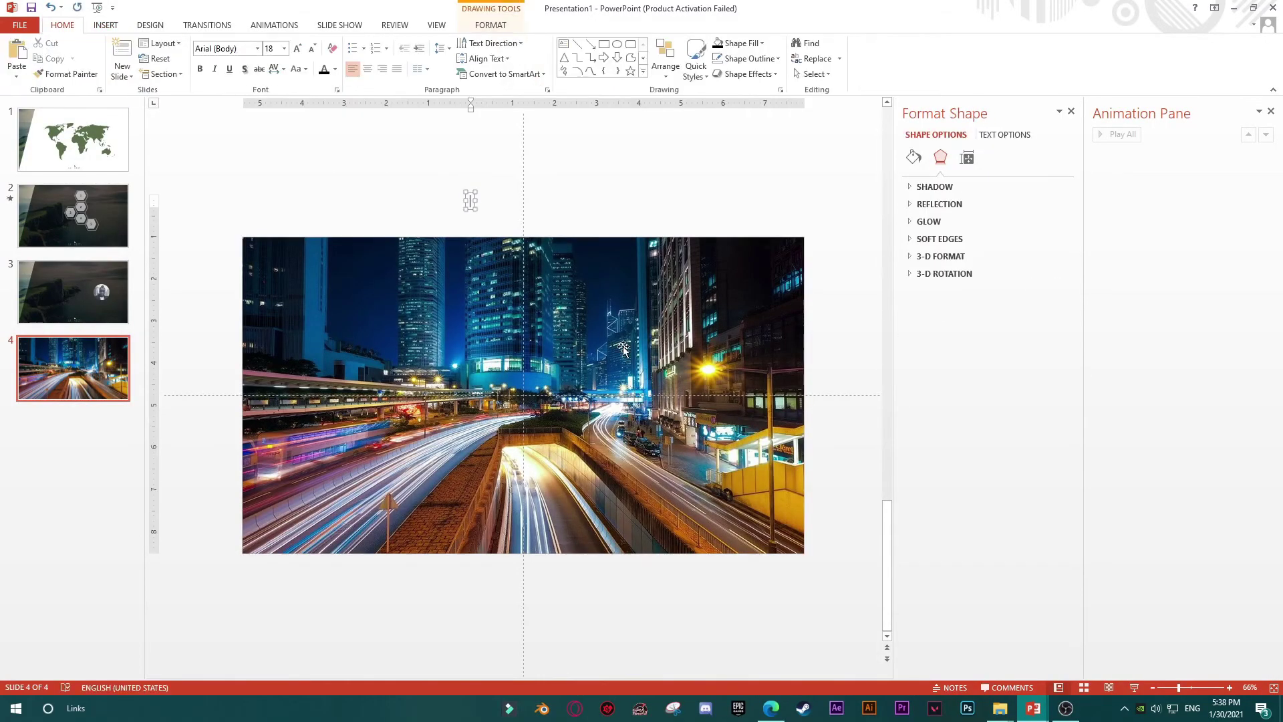
pyautogui.write('Title text')
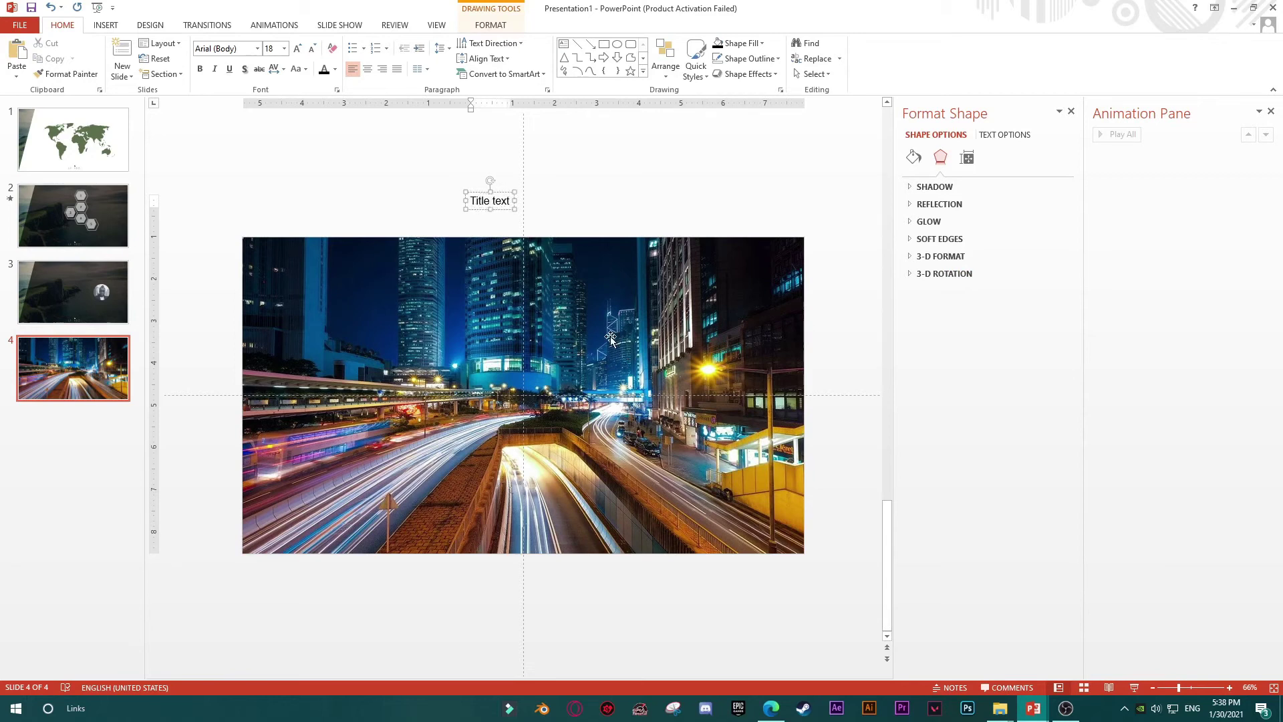
pyautogui.click(512, 192)
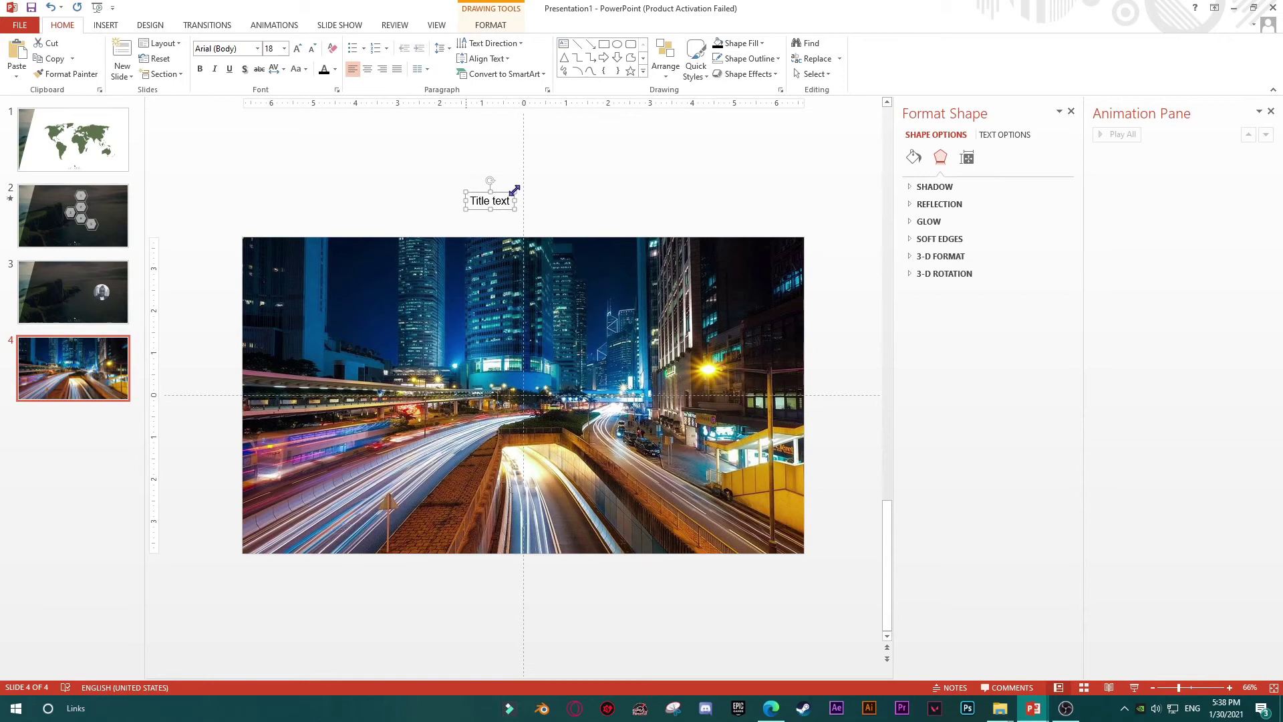
pyautogui.click(298, 49)
pyautogui.click(298, 48)
pyautogui.click(298, 49)
pyautogui.click(298, 49)
pyautogui.click(298, 48)
pyautogui.click(298, 49)
pyautogui.click(298, 69)
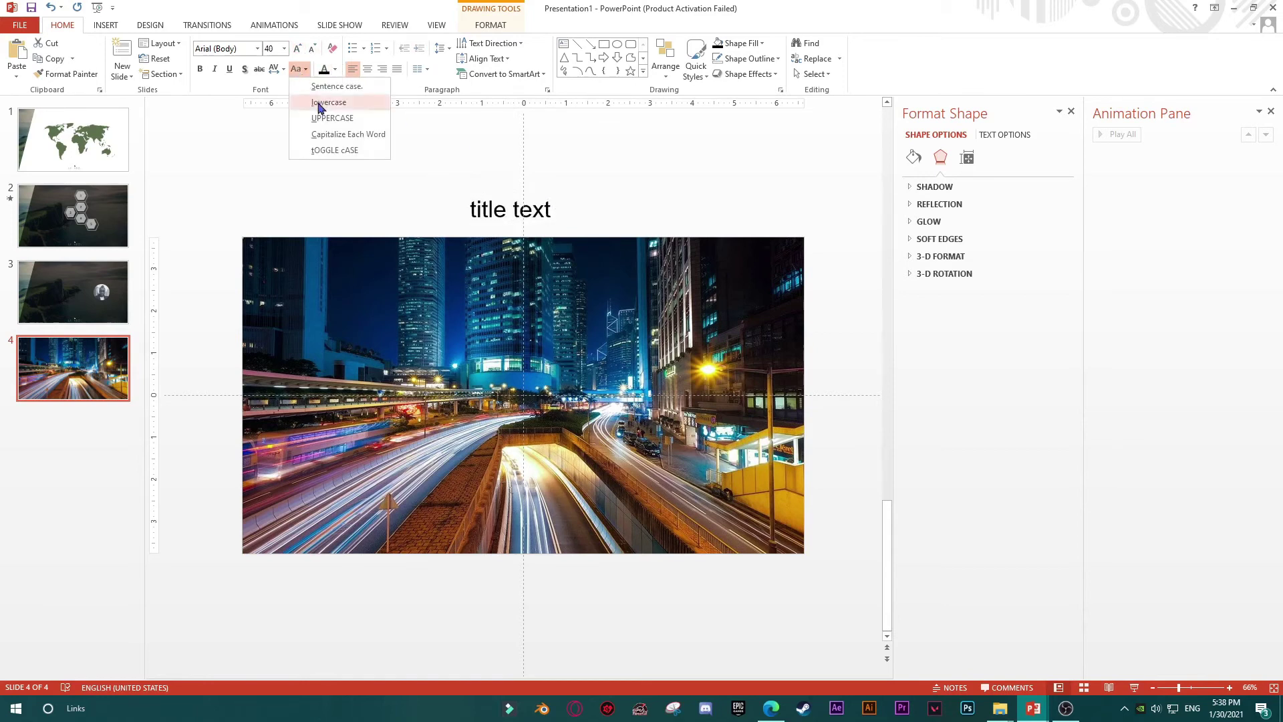
pyautogui.click(331, 118)
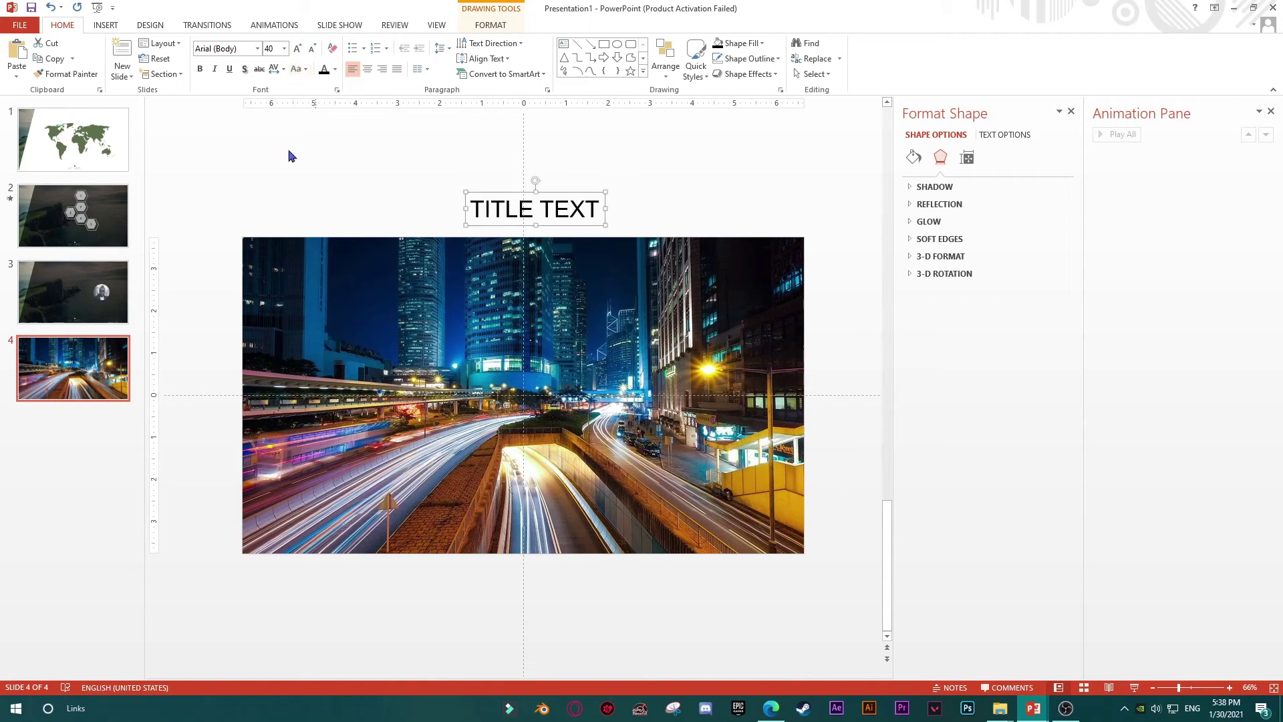
# Set the title to Impact 72 pt in white and centre it on the slide
pyautogui.click(257, 49)
pyautogui.write('Ima')
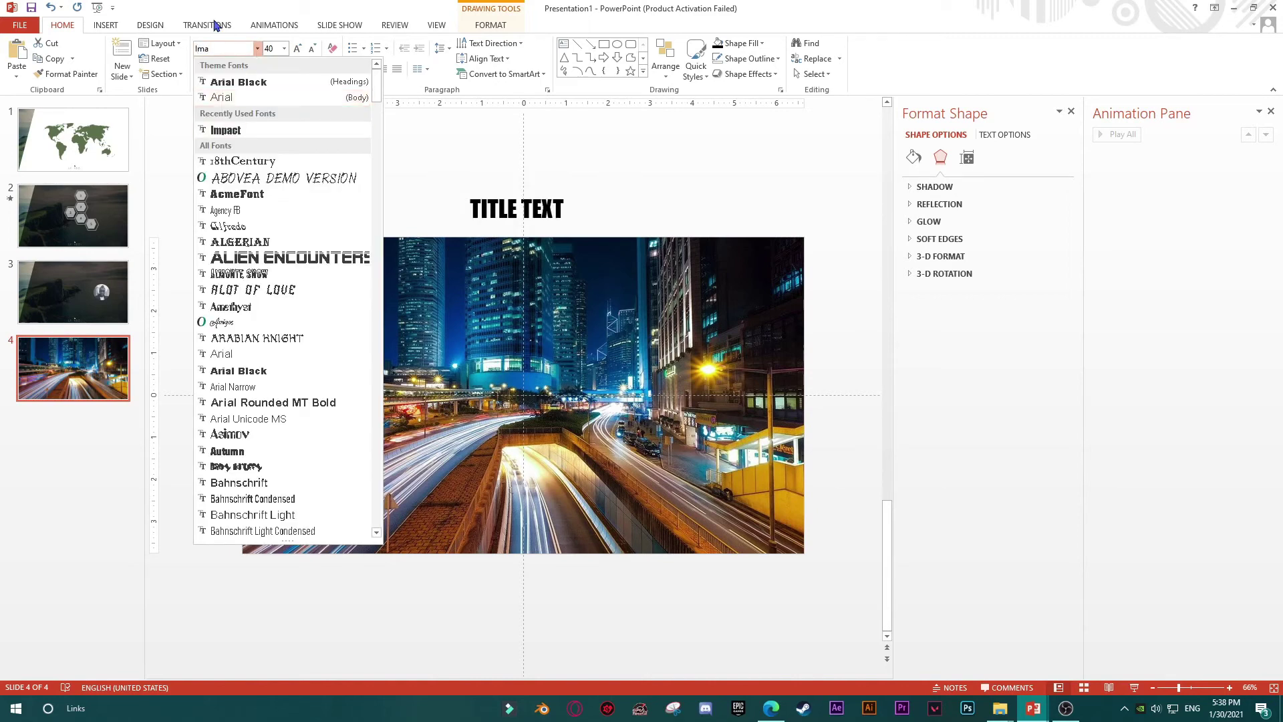
pyautogui.click(233, 130)
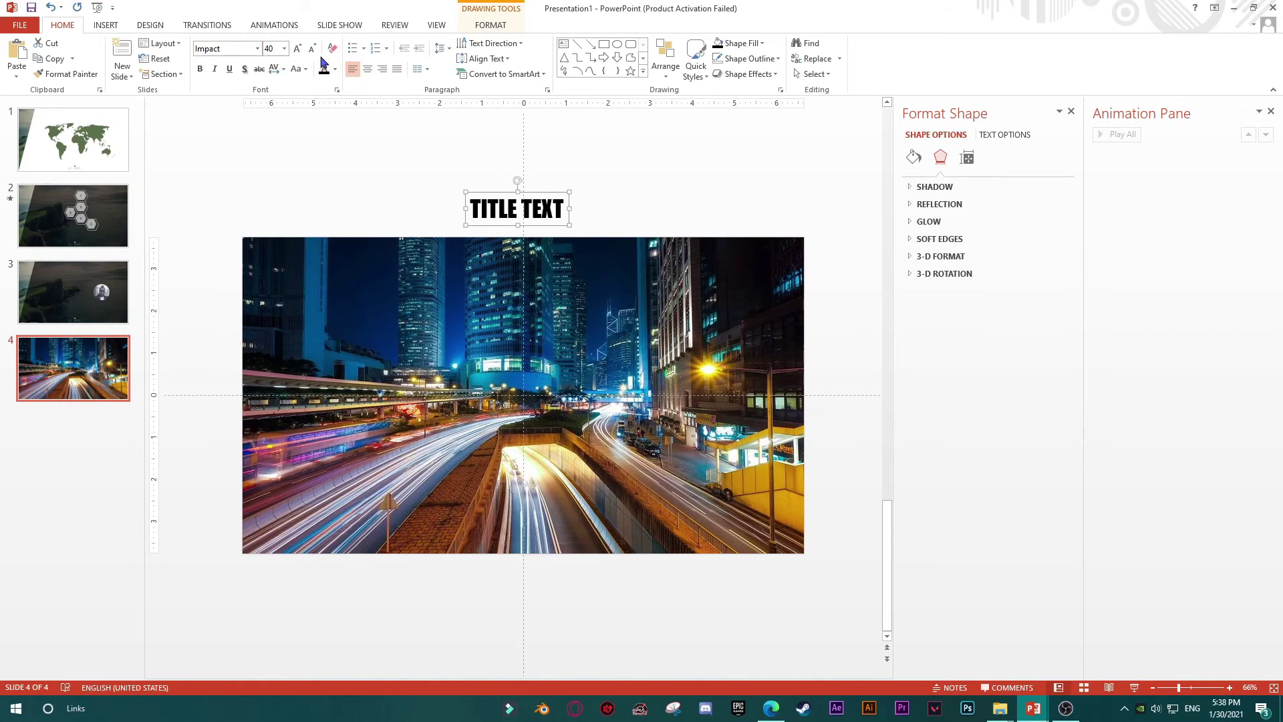
pyautogui.click(297, 48)
pyautogui.click(298, 48)
pyautogui.click(298, 49)
pyautogui.click(297, 48)
pyautogui.click(299, 51)
pyautogui.click(299, 51)
pyautogui.moveTo(645, 231); pyautogui.dragTo(612, 405)
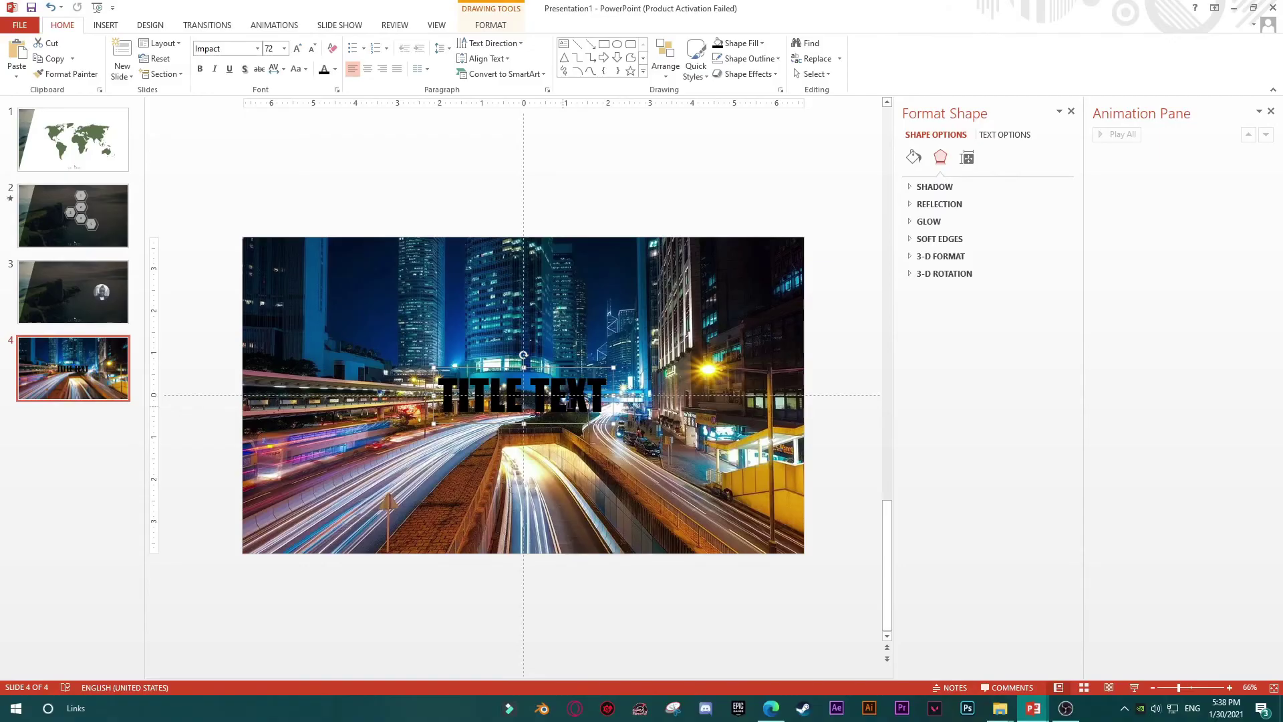
pyautogui.click(338, 75)
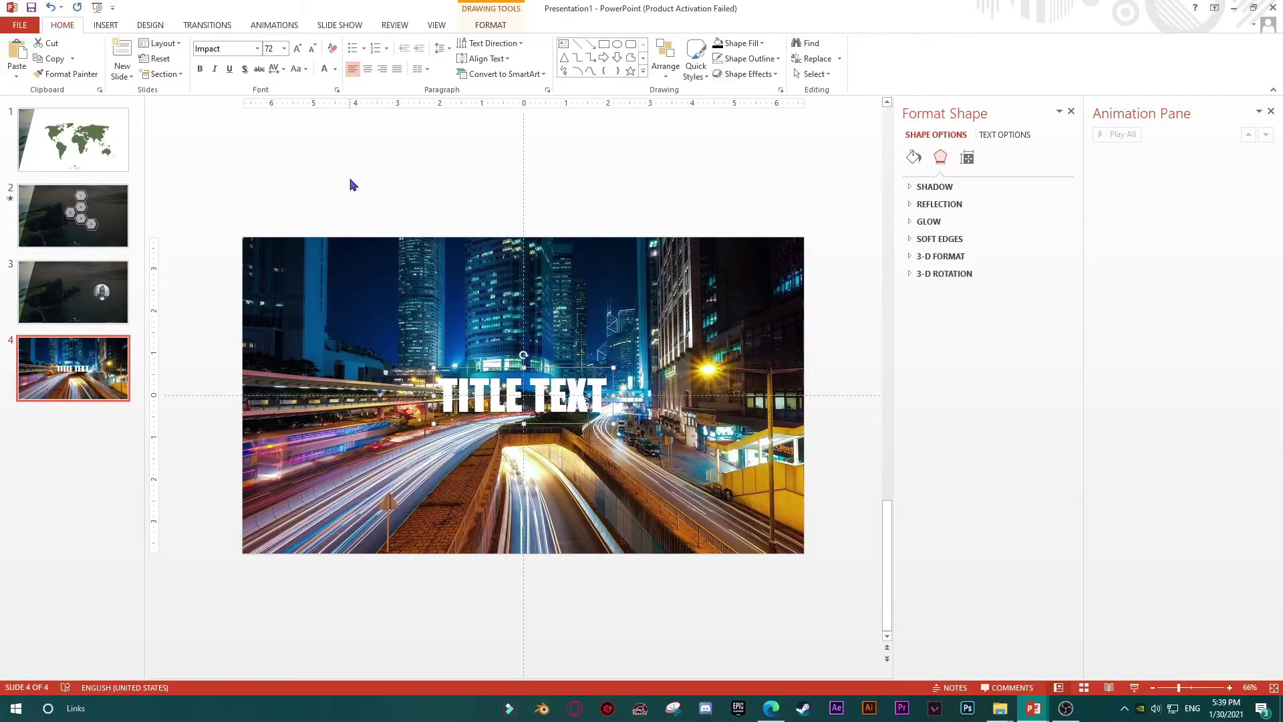
pyautogui.click(353, 183)
# Draw a rectangle covering the whole slide, filled black at 35% transparency
pyautogui.click(107, 26)
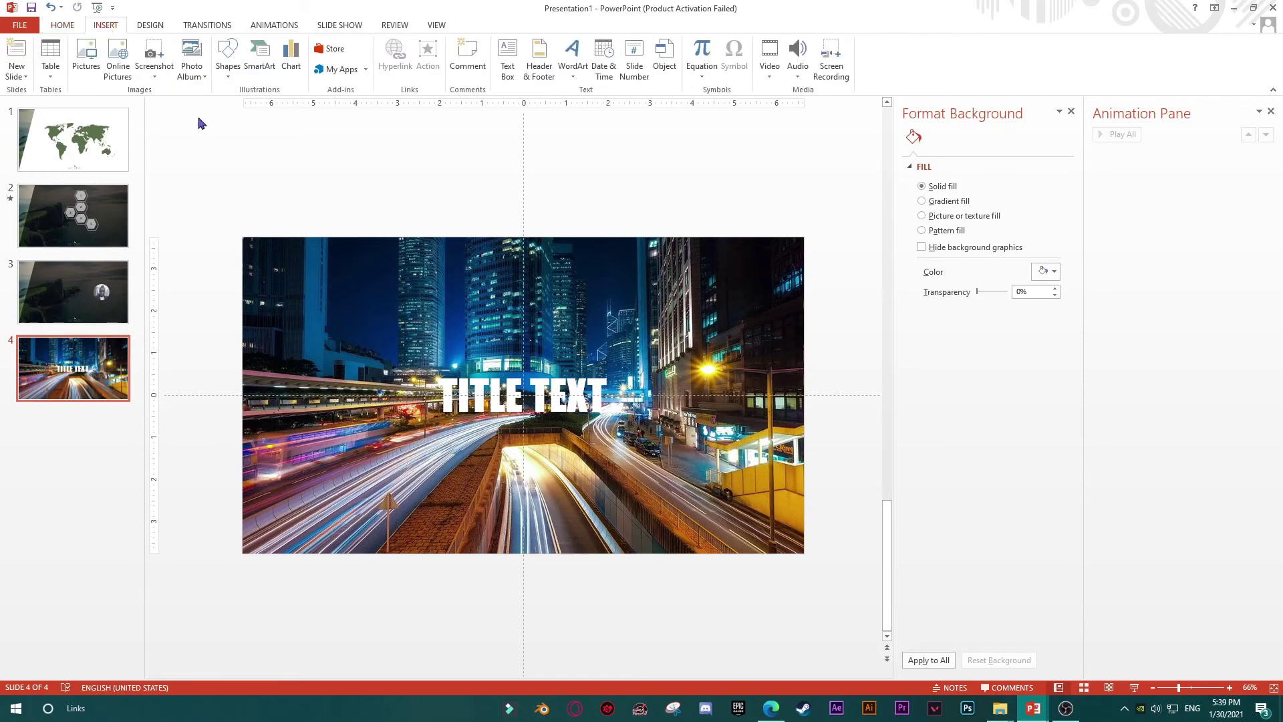
pyautogui.click(228, 73)
pyautogui.click(256, 109)
pyautogui.click(282, 190)
pyautogui.moveTo(313, 217)
pyautogui.mouseDown()
pyautogui.moveTo(277, 264)
pyautogui.moveTo(887, 317)
pyautogui.moveTo(805, 311)
pyautogui.mouseUp()
pyautogui.moveTo(523, 280); pyautogui.dragTo(525, 551)
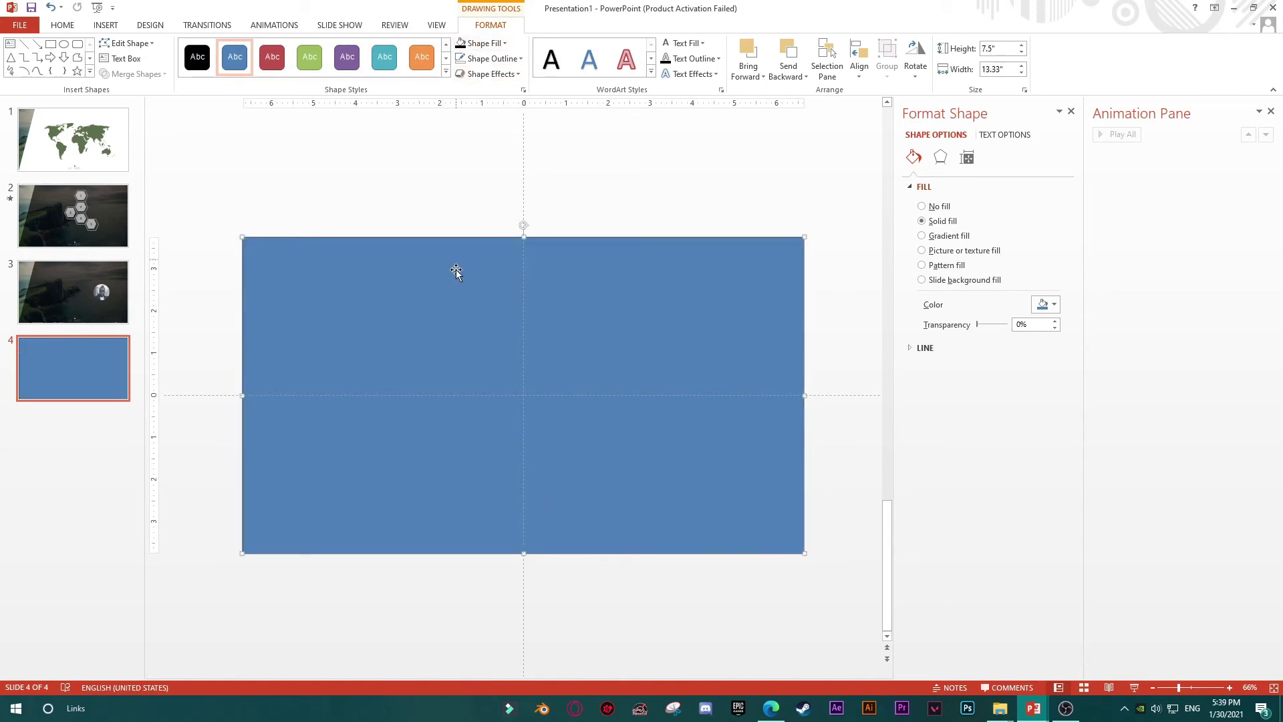
pyautogui.click(461, 43)
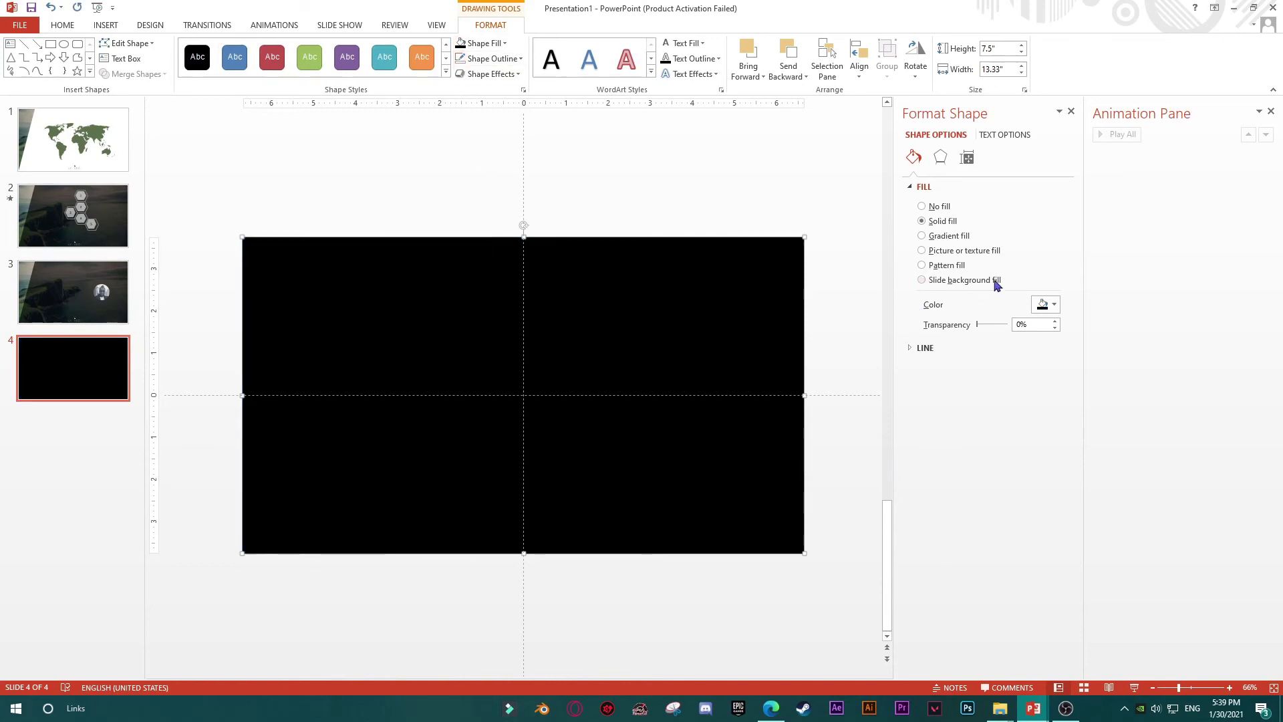
pyautogui.moveTo(977, 326); pyautogui.dragTo(988, 326)
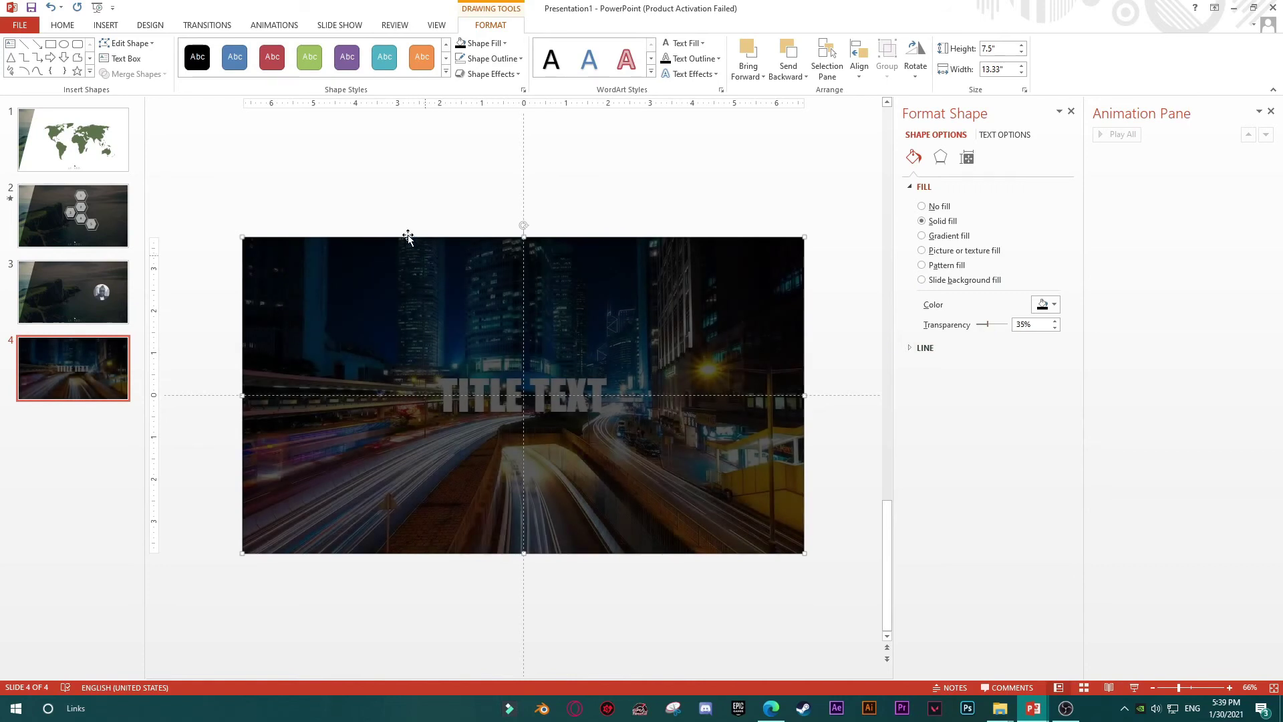
# Bring the TITLE TEXT box in front of the black overlay
pyautogui.moveTo(392, 212); pyautogui.dragTo(645, 449)
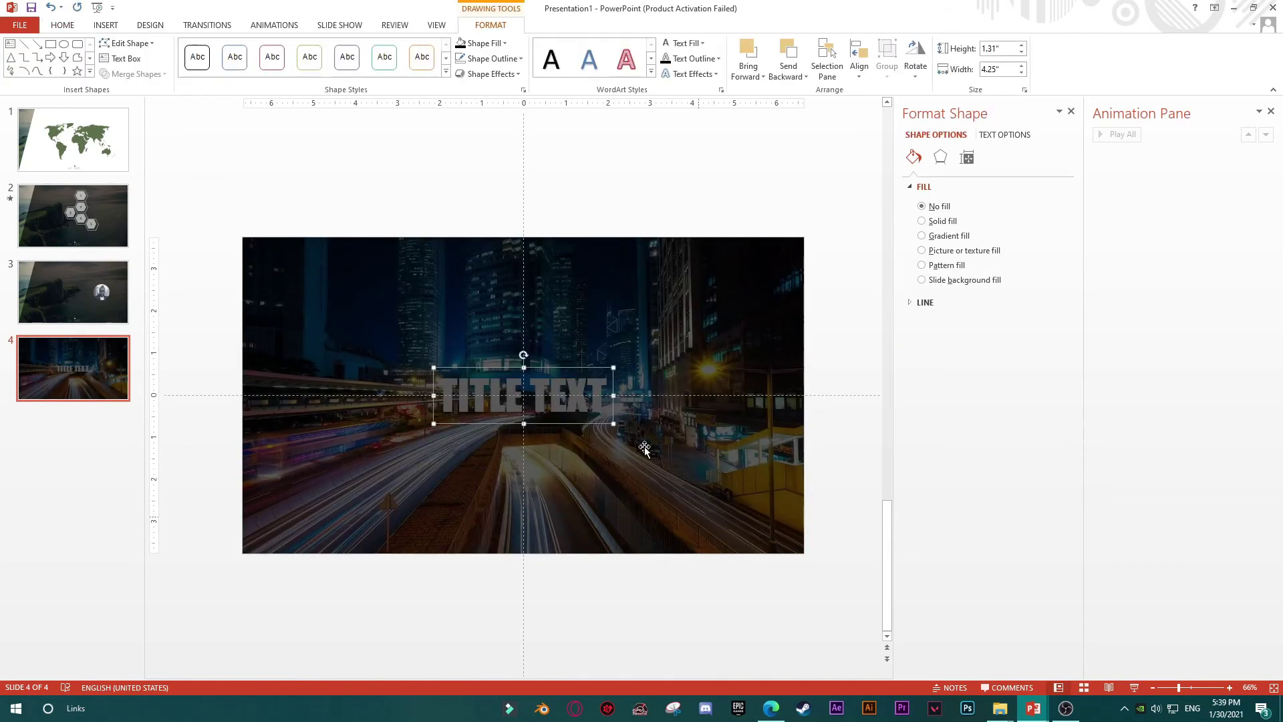
pyautogui.rightClick(614, 371)
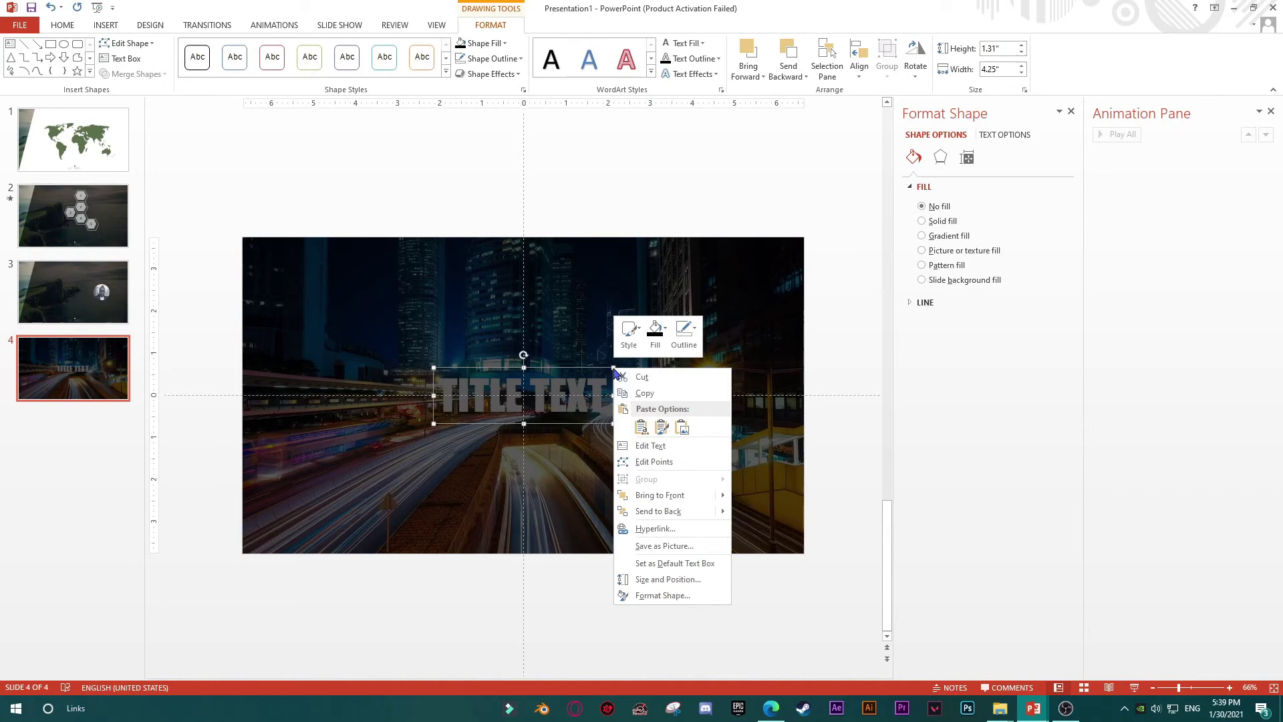
pyautogui.moveTo(658, 496)
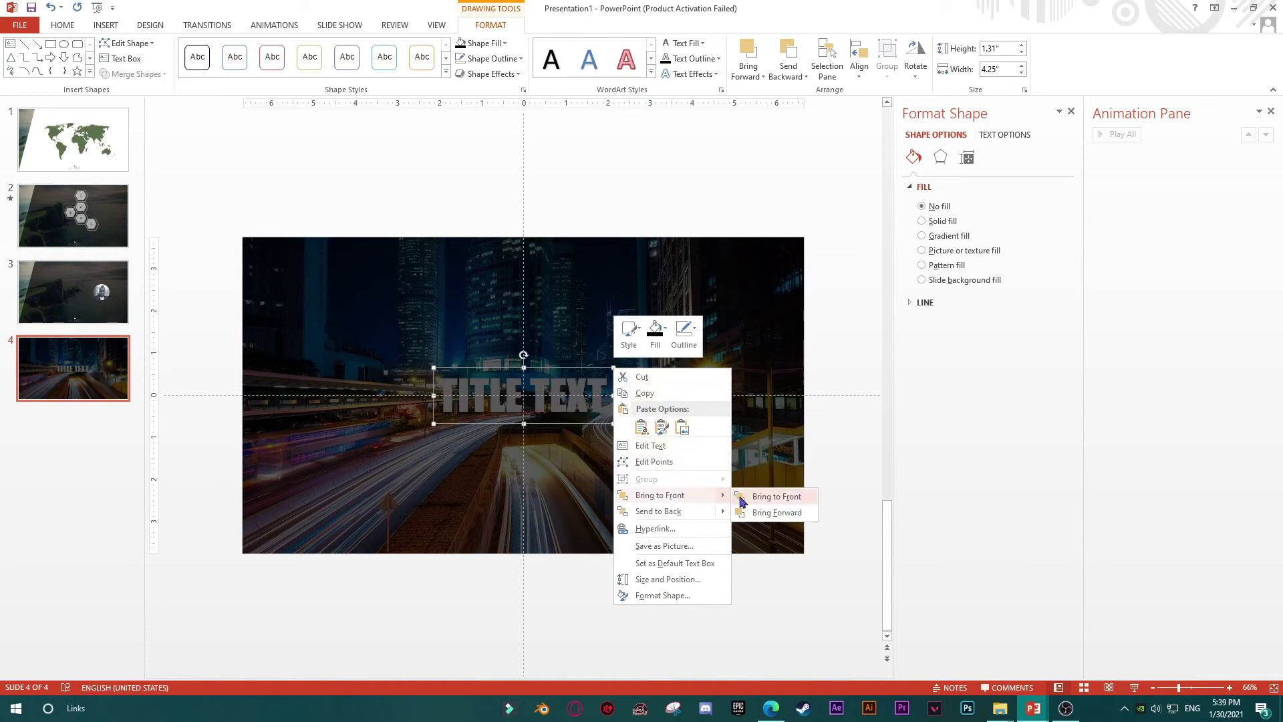
pyautogui.click(775, 496)
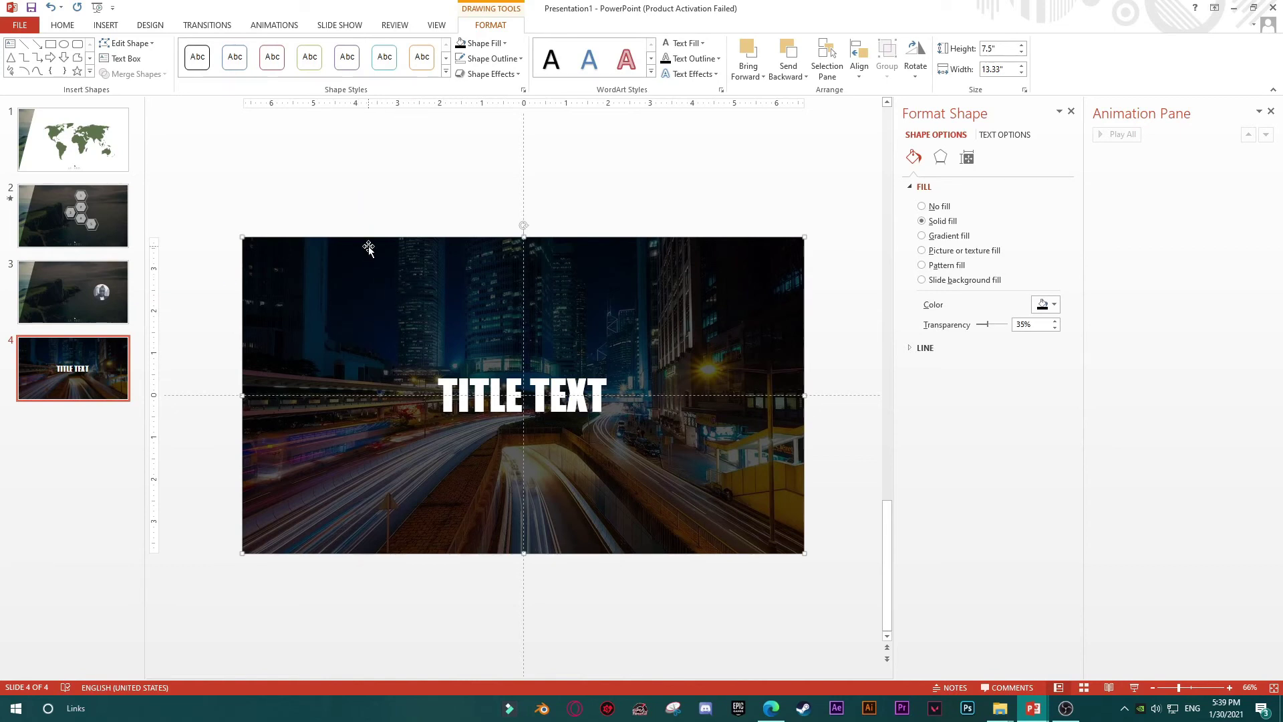
# Edit the overlay's points: top-left vertex to top centre, bottom-right vertex to bottom centre
pyautogui.moveTo(342, 256); pyautogui.dragTo(342, 289)
pyautogui.click(51, 8)
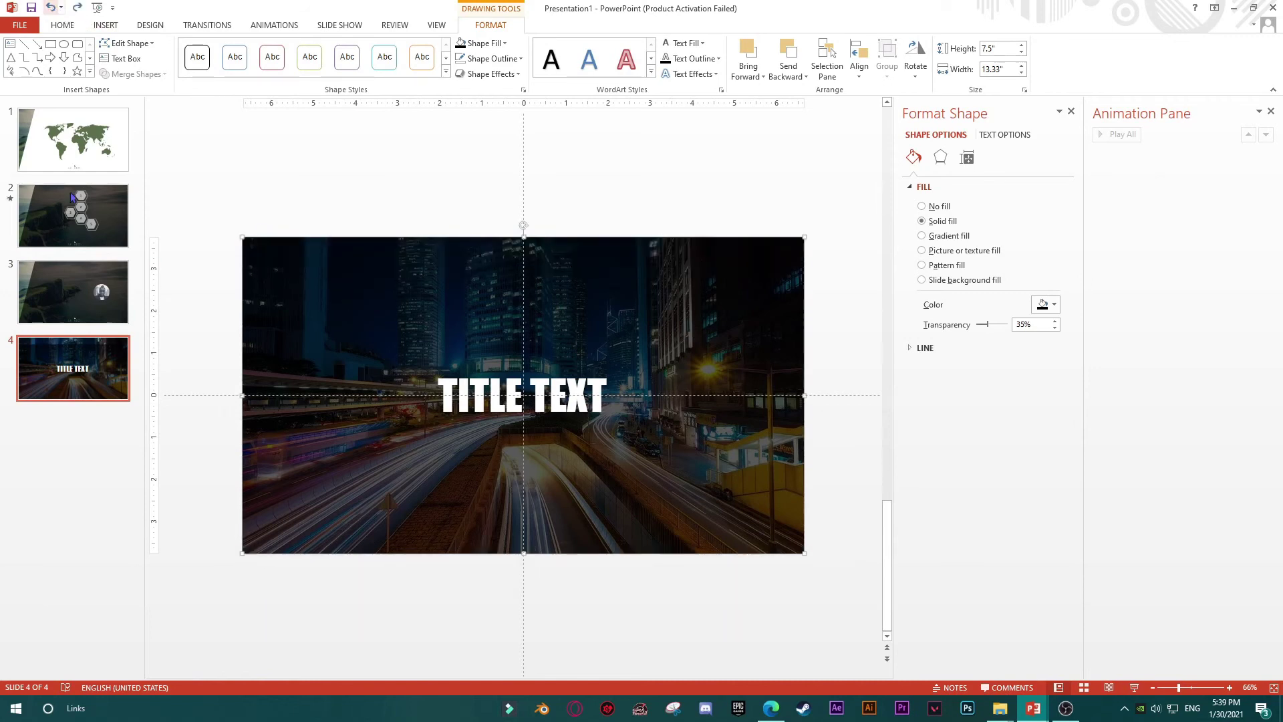
pyautogui.rightClick(312, 294)
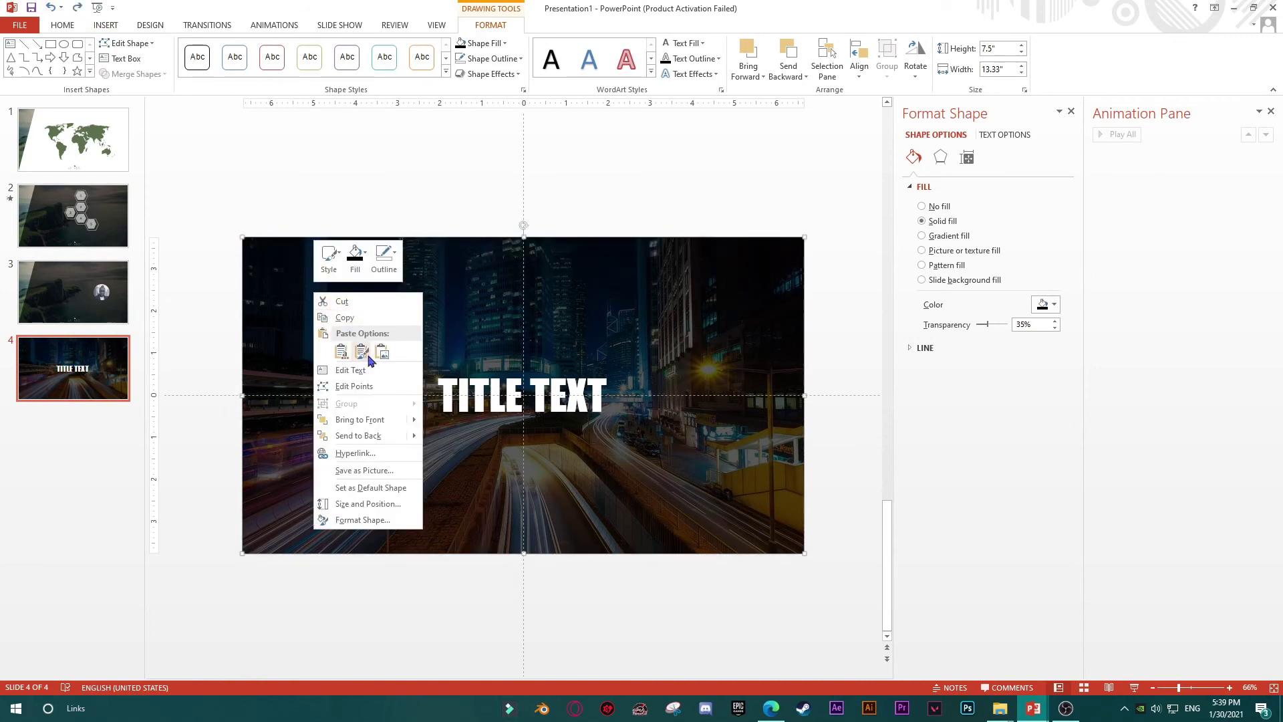
pyautogui.click(364, 386)
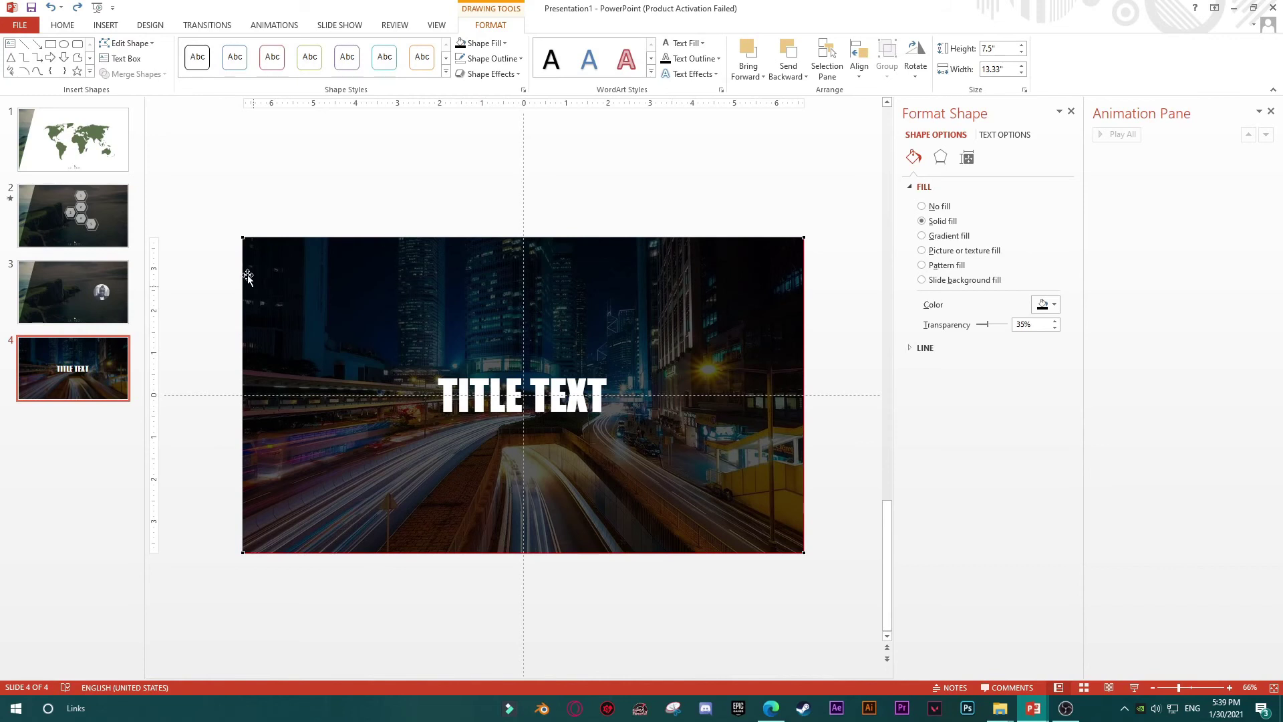
pyautogui.moveTo(242, 237); pyautogui.dragTo(524, 238)
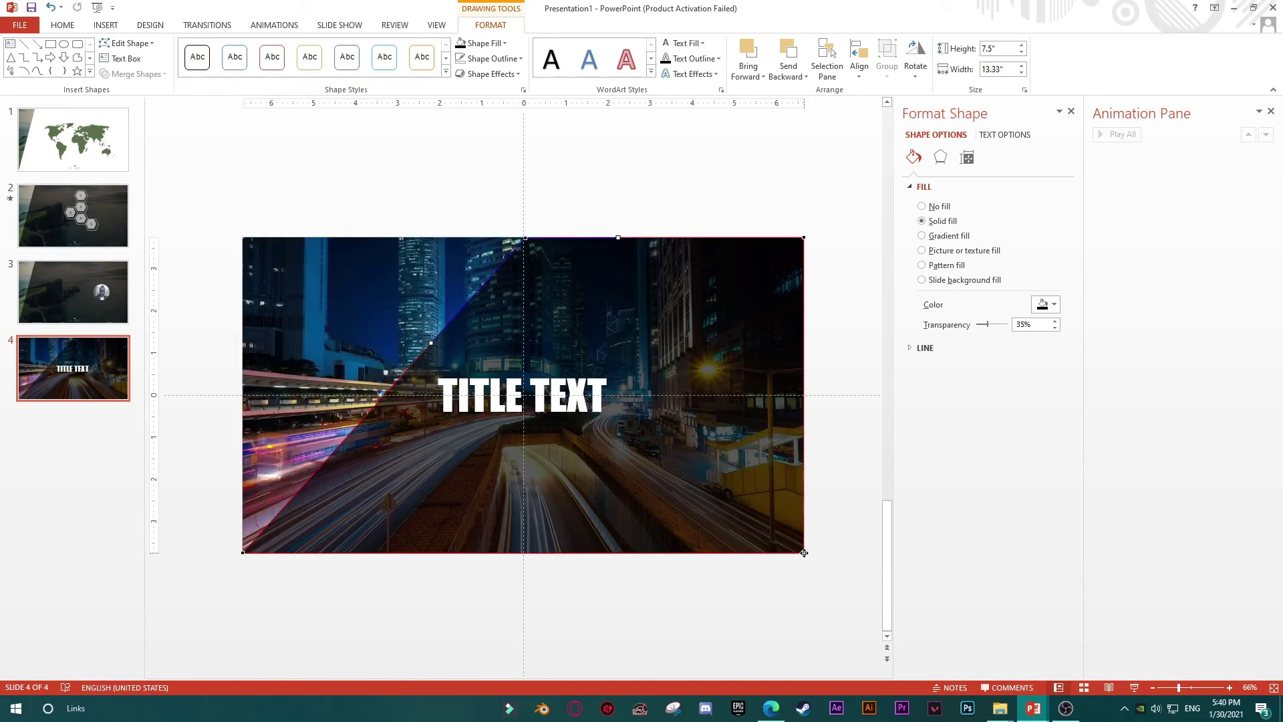
pyautogui.moveTo(804, 553); pyautogui.dragTo(524, 553)
pyautogui.click(591, 596)
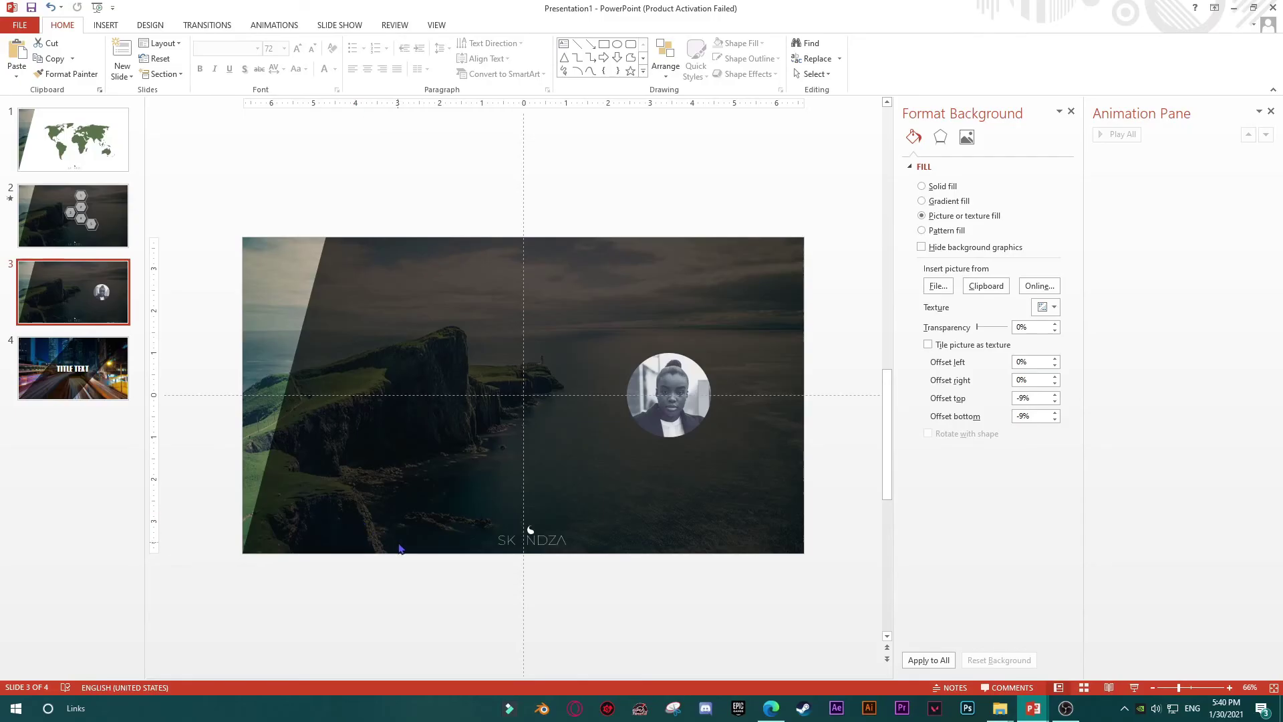
# Duplicate slide 1 as new slide 5 after slide 4 and delete its world map
pyautogui.rightClick(71, 468)
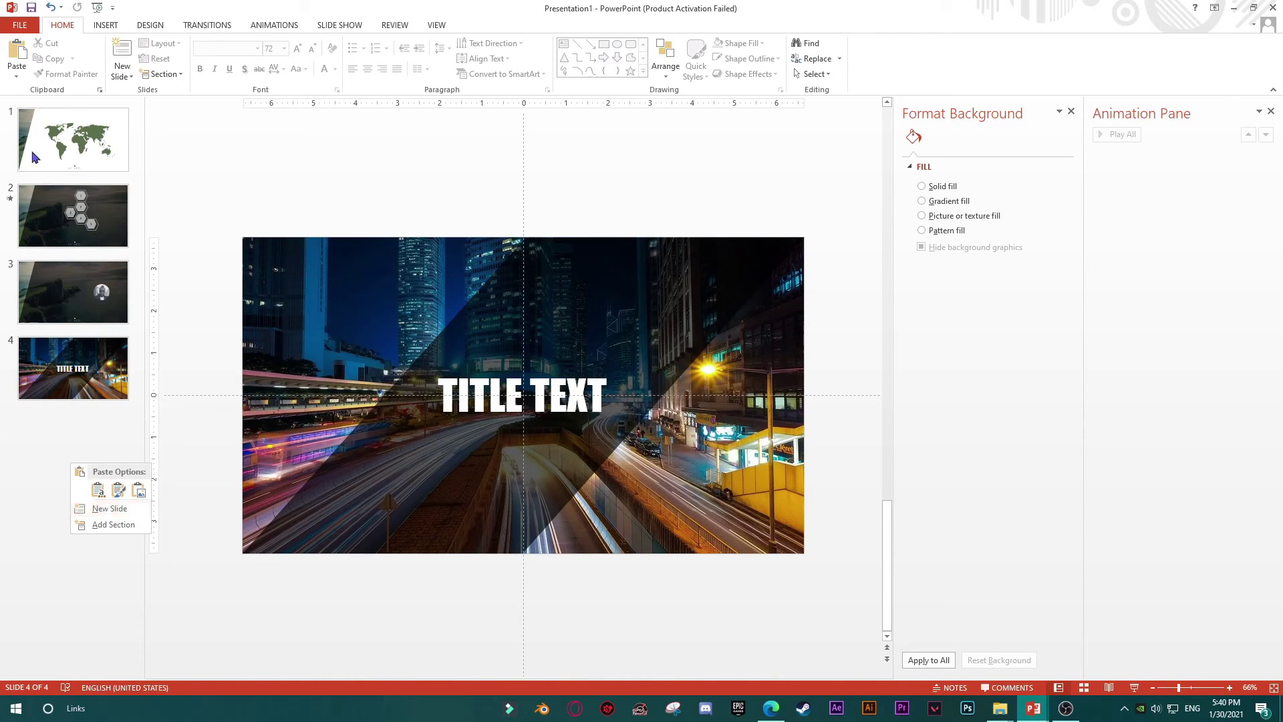
pyautogui.click(54, 127)
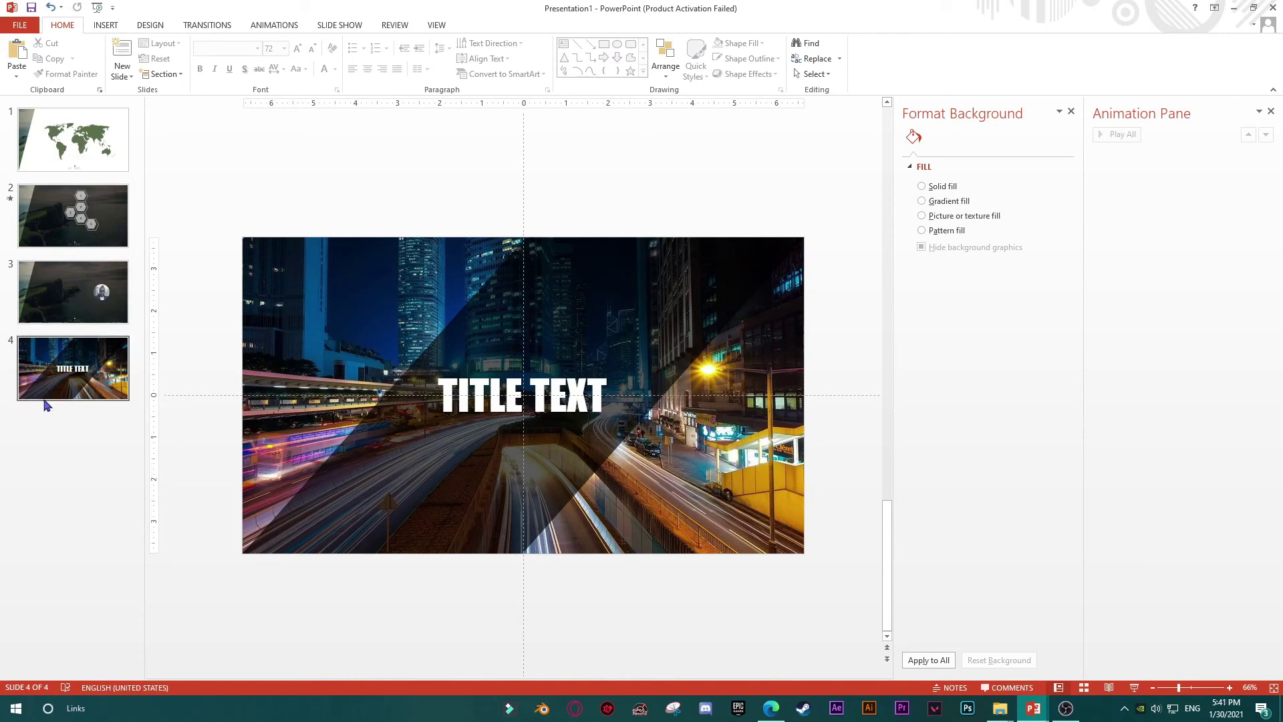
pyautogui.click(58, 444)
pyautogui.hotkey('ctrl', 'v')
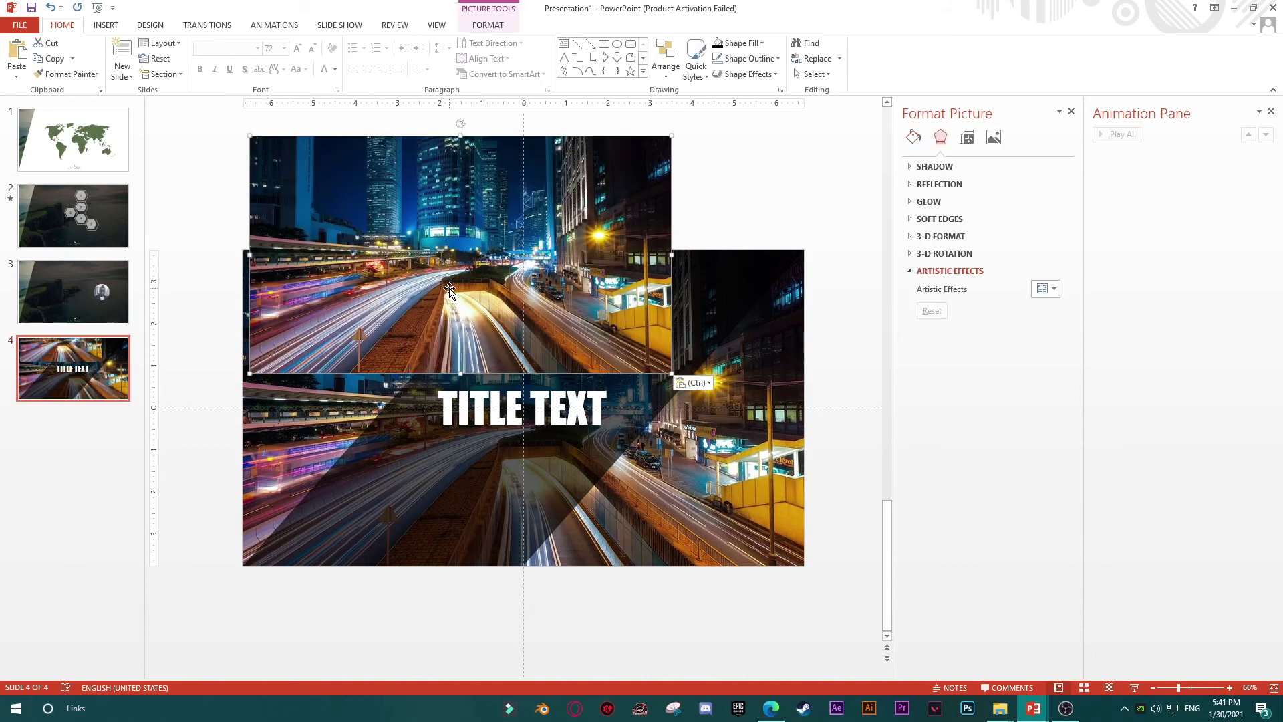
pyautogui.hotkey('ctrl', 'z')
pyautogui.click(70, 132)
pyautogui.hotkey('ctrl', 'c')
pyautogui.click(74, 452)
pyautogui.hotkey('ctrl', 'v')
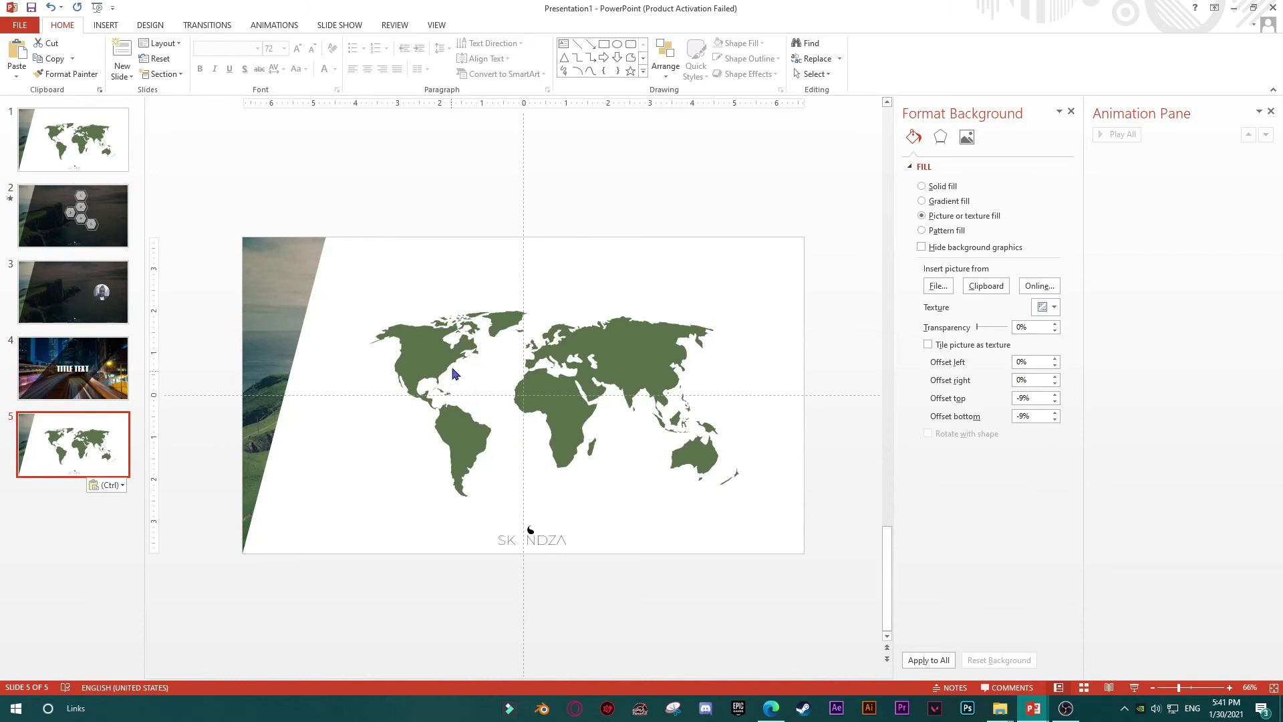
pyautogui.click(527, 530)
pyautogui.press('Delete')
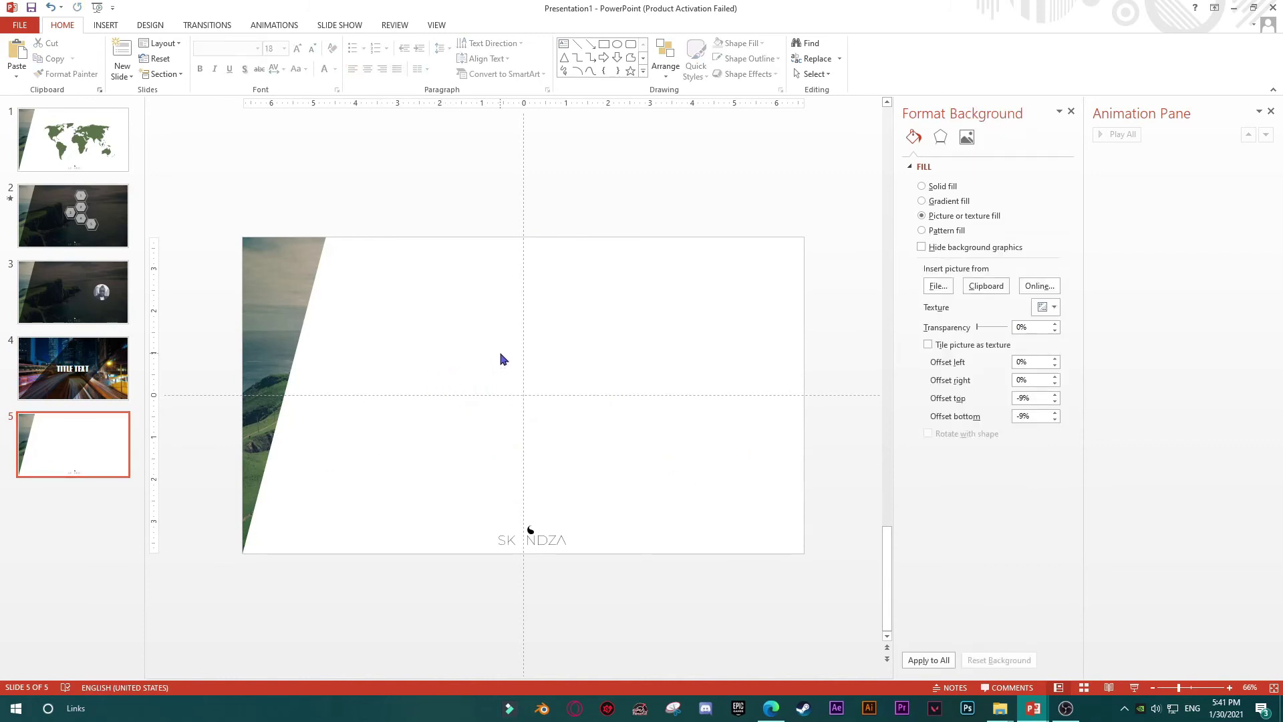
# Insert an oval circle on slide 5 and duplicate it into five circles spread across the slide
pyautogui.click(106, 25)
pyautogui.click(227, 79)
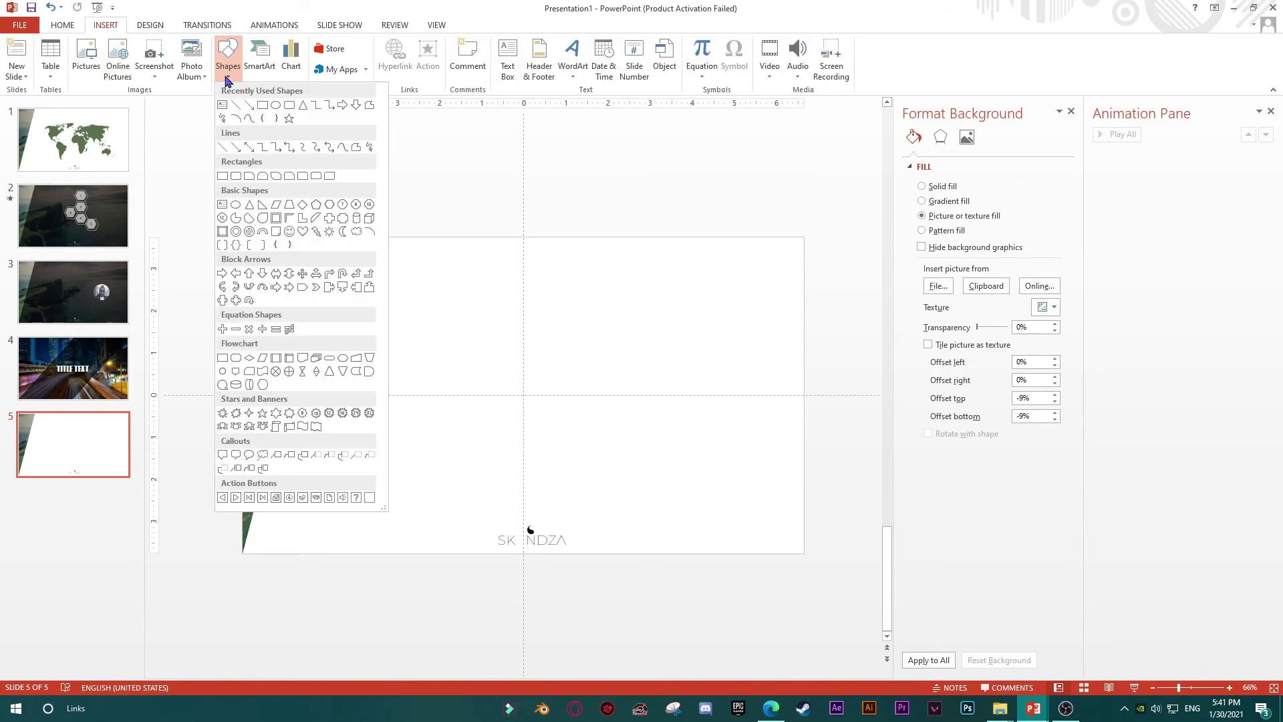
pyautogui.click(276, 105)
pyautogui.click(379, 360)
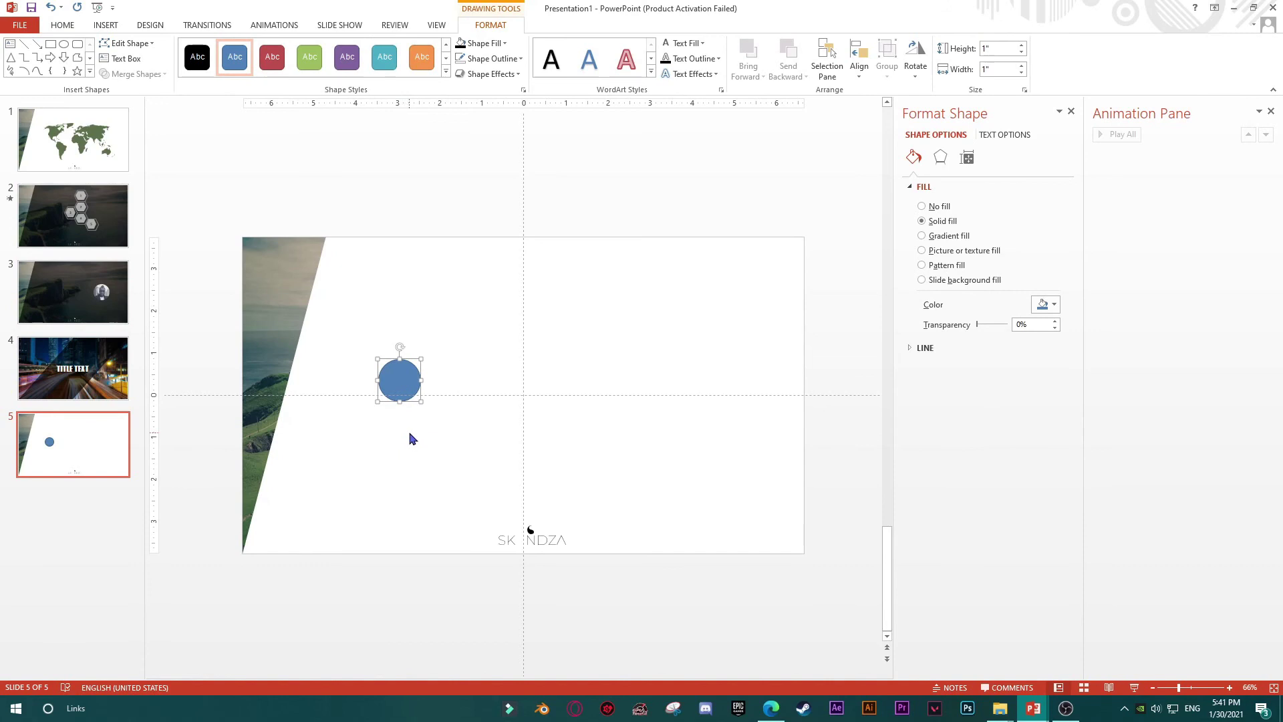
pyautogui.moveTo(402, 385); pyautogui.dragTo(713, 391)
pyautogui.hotkey('ctrl', 'd')
pyautogui.moveTo(605, 365); pyautogui.dragTo(662, 368)
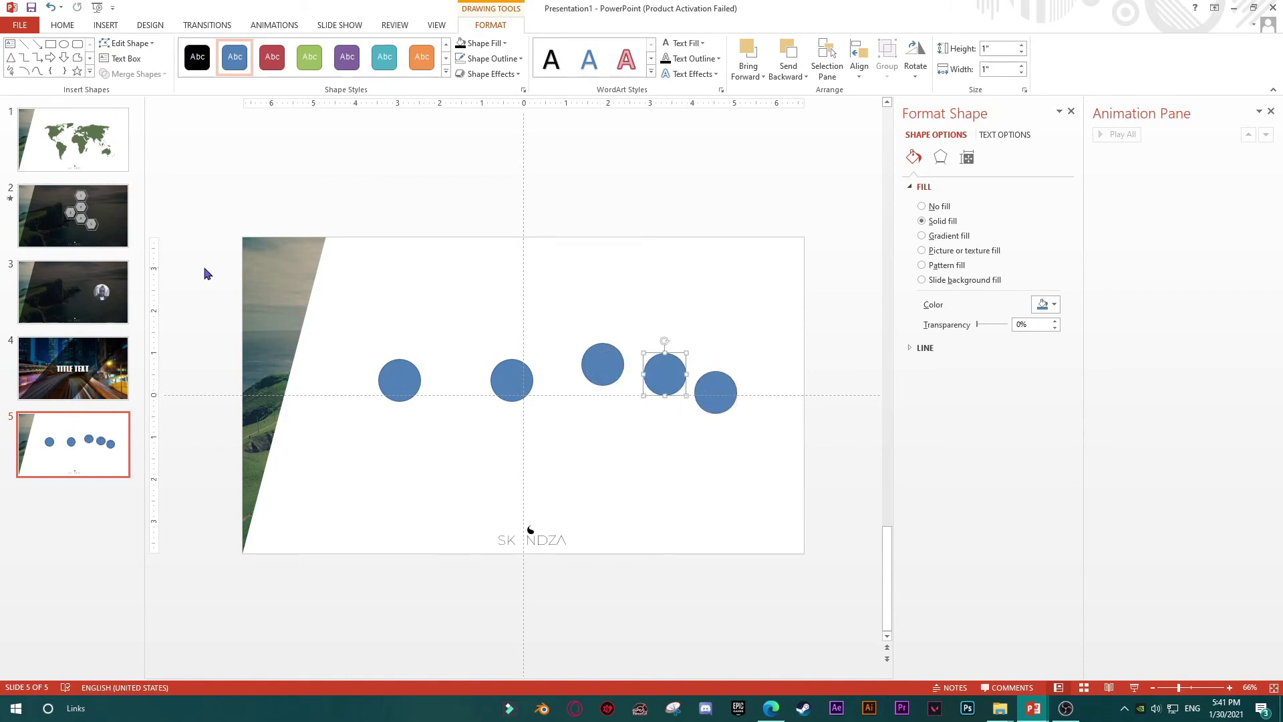
# Align all five circles middle, distribute them horizontally, and move the row onto the centre guide
pyautogui.moveTo(206, 270); pyautogui.dragTo(770, 450)
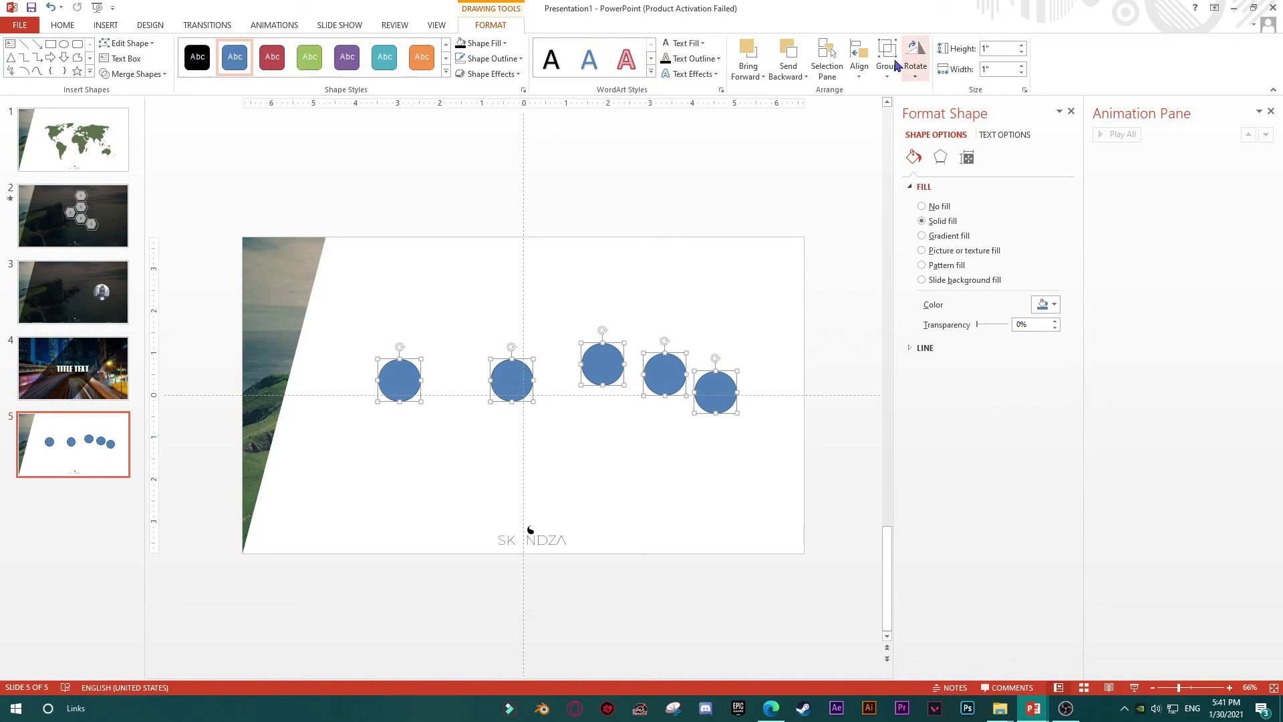
pyautogui.click(862, 69)
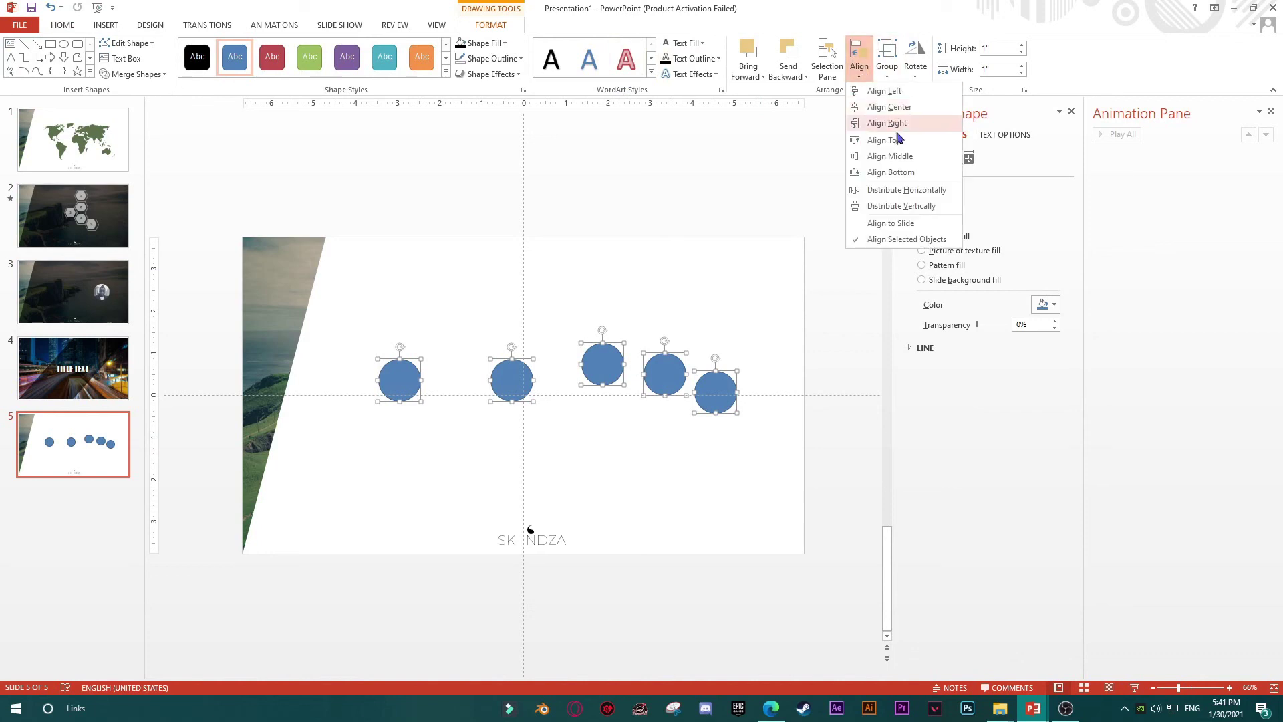
pyautogui.click(896, 190)
pyautogui.click(859, 66)
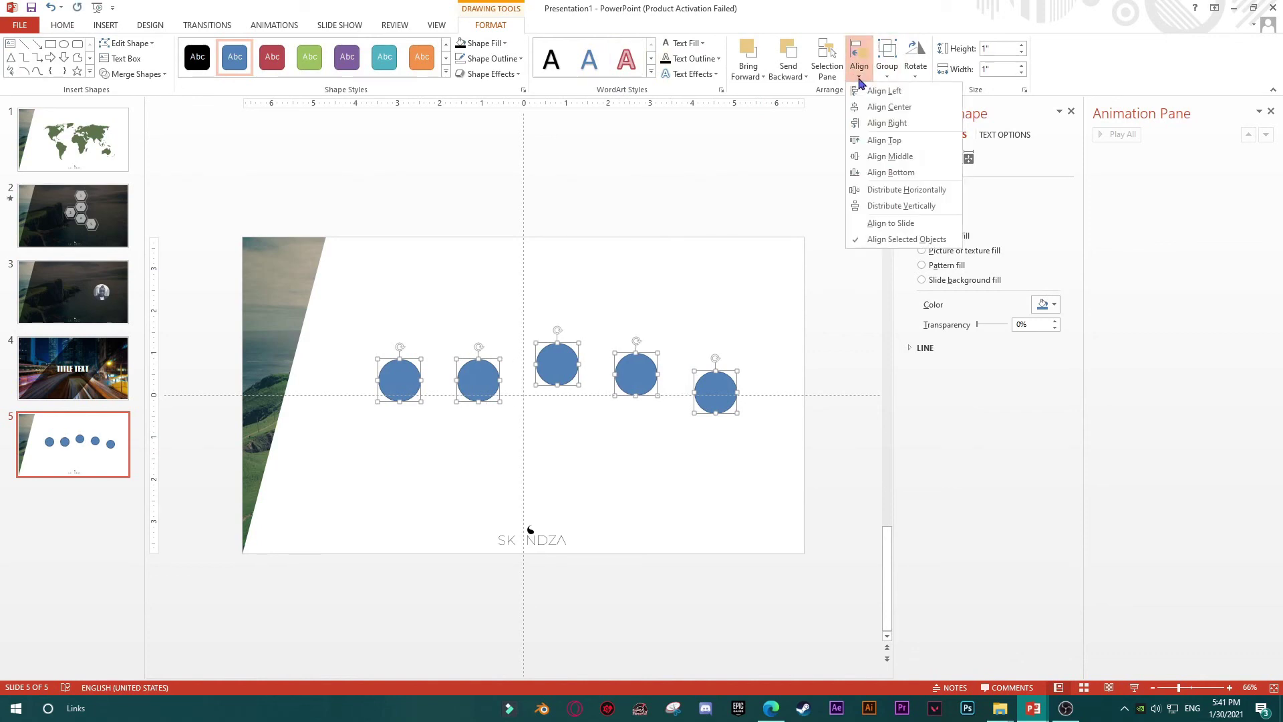
pyautogui.click(901, 205)
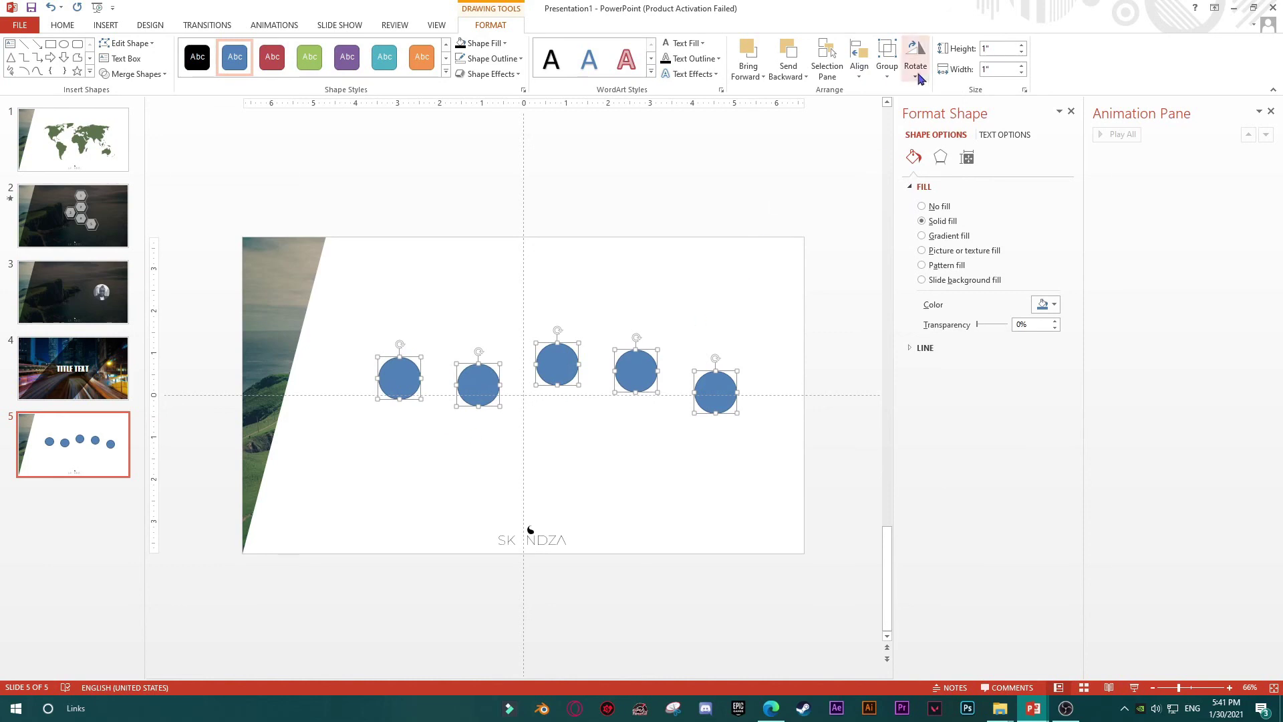
pyautogui.click(860, 66)
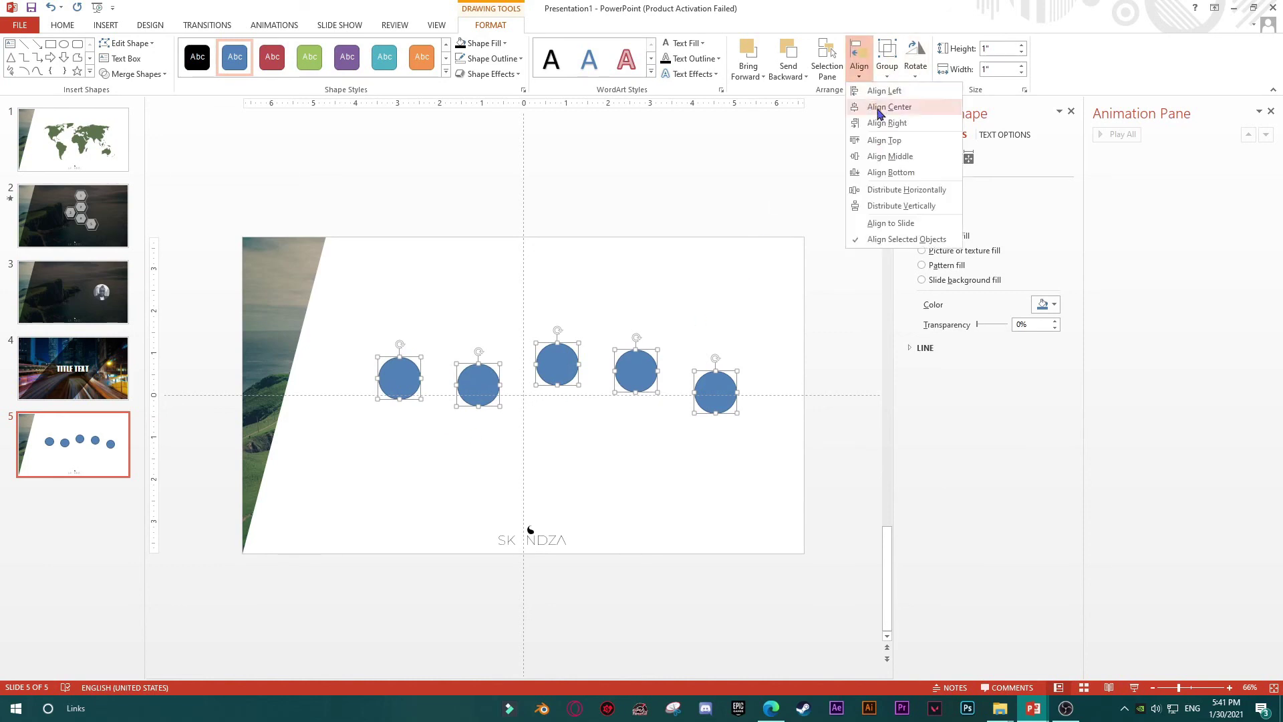
pyautogui.click(890, 156)
pyautogui.click(887, 67)
pyautogui.click(861, 72)
pyautogui.click(896, 205)
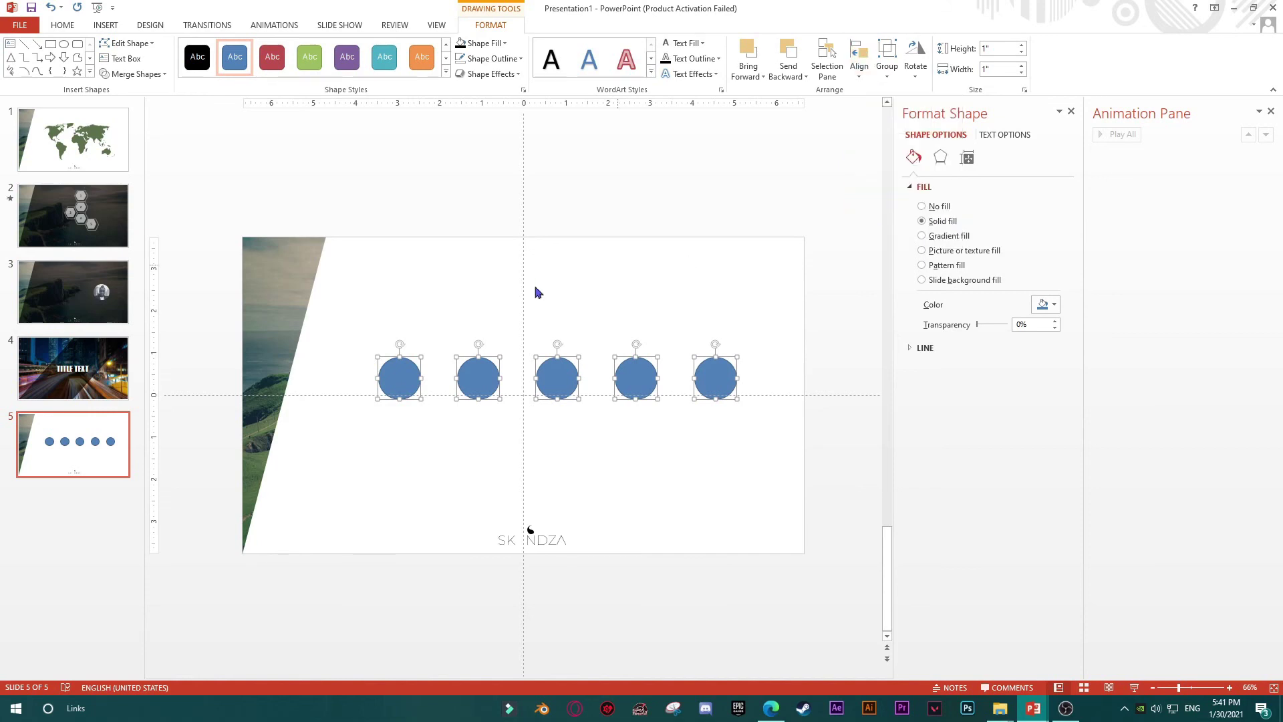
pyautogui.moveTo(560, 376)
pyautogui.mouseDown()
pyautogui.moveTo(528, 395)
pyautogui.moveTo(553, 399)
pyautogui.mouseUp()
pyautogui.press('Tab')
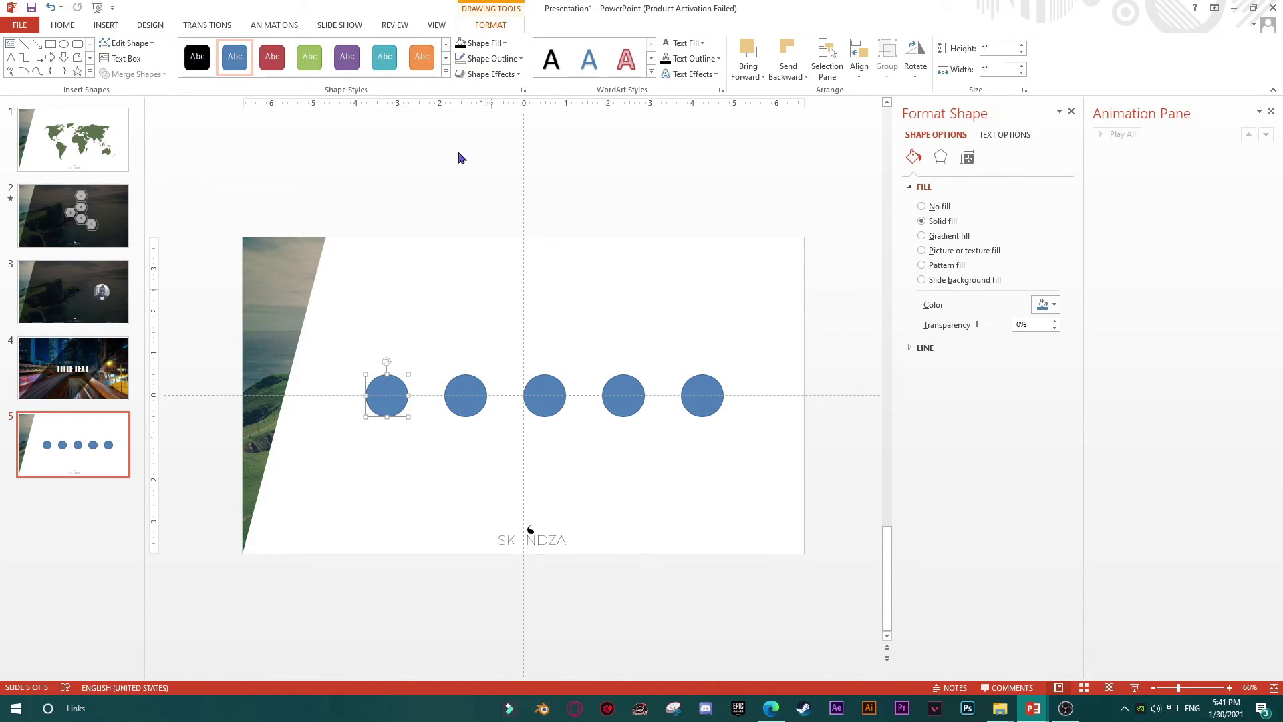
# Select only the first circle and try a red fill with an outer shadow
pyautogui.click(431, 327)
pyautogui.click(395, 388)
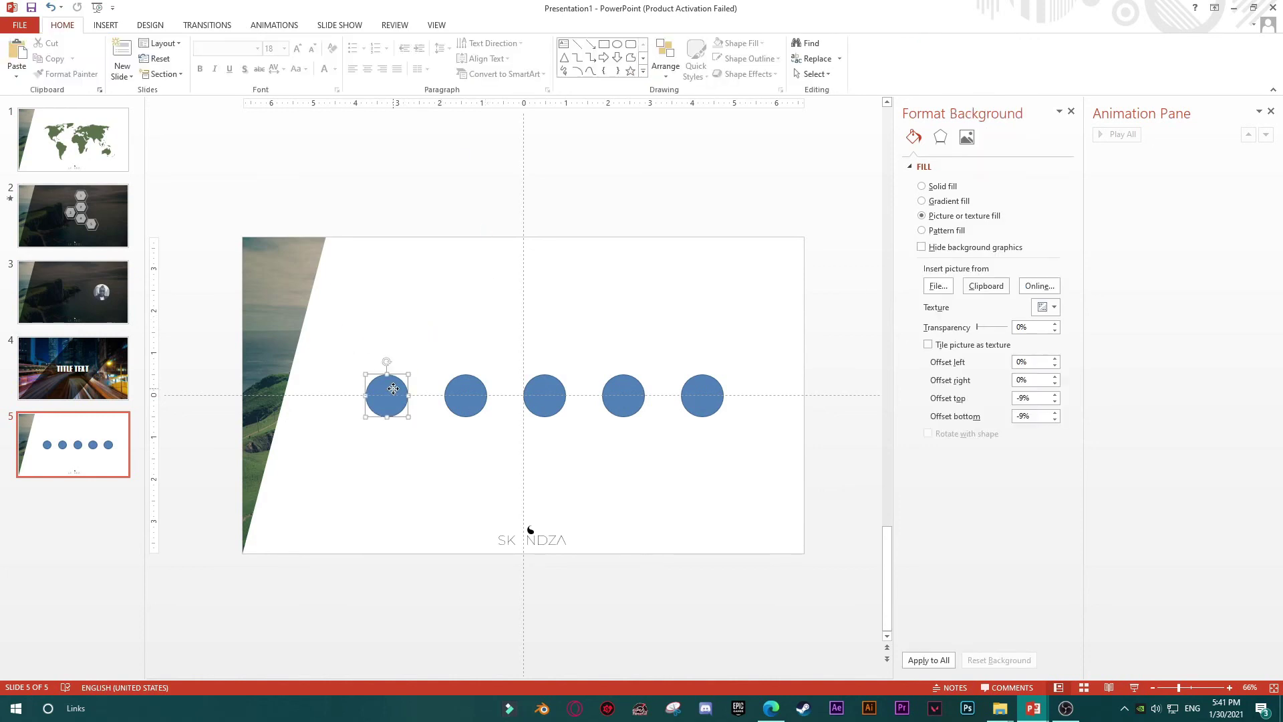
pyautogui.click(455, 390)
pyautogui.click(528, 387)
pyautogui.moveTo(353, 361); pyautogui.dragTo(422, 437)
pyautogui.click(483, 43)
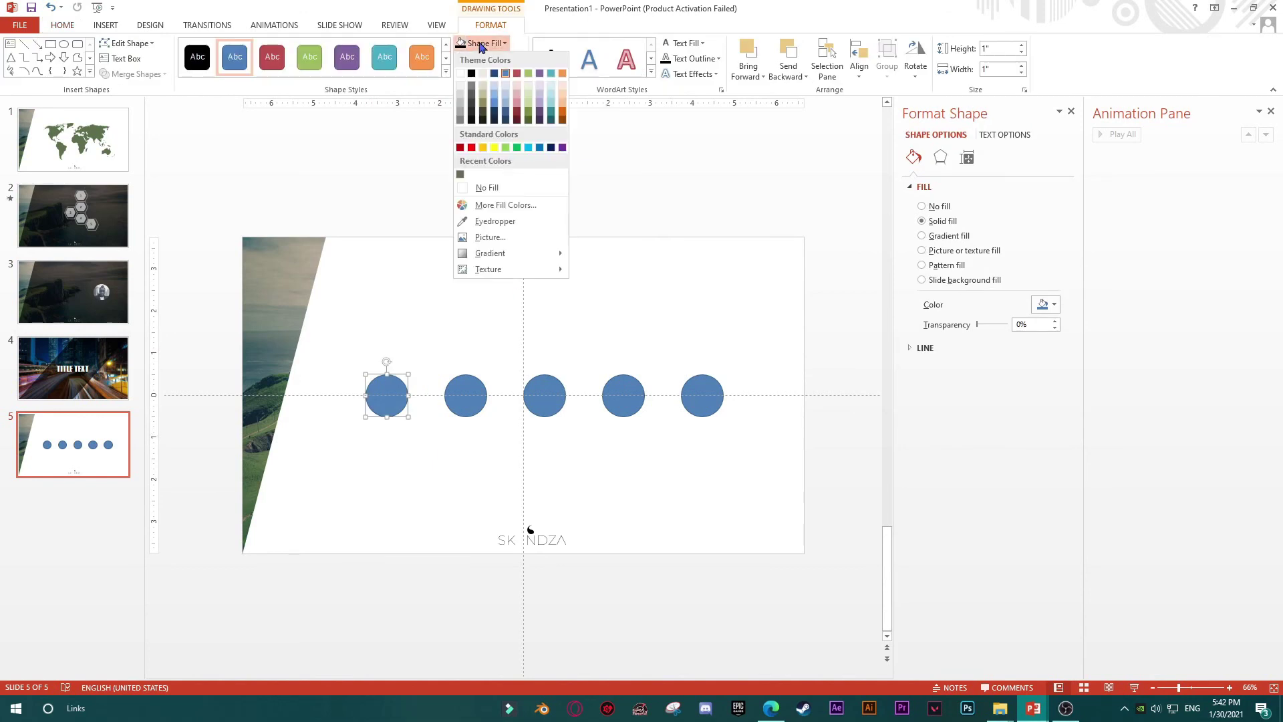
pyautogui.click(471, 148)
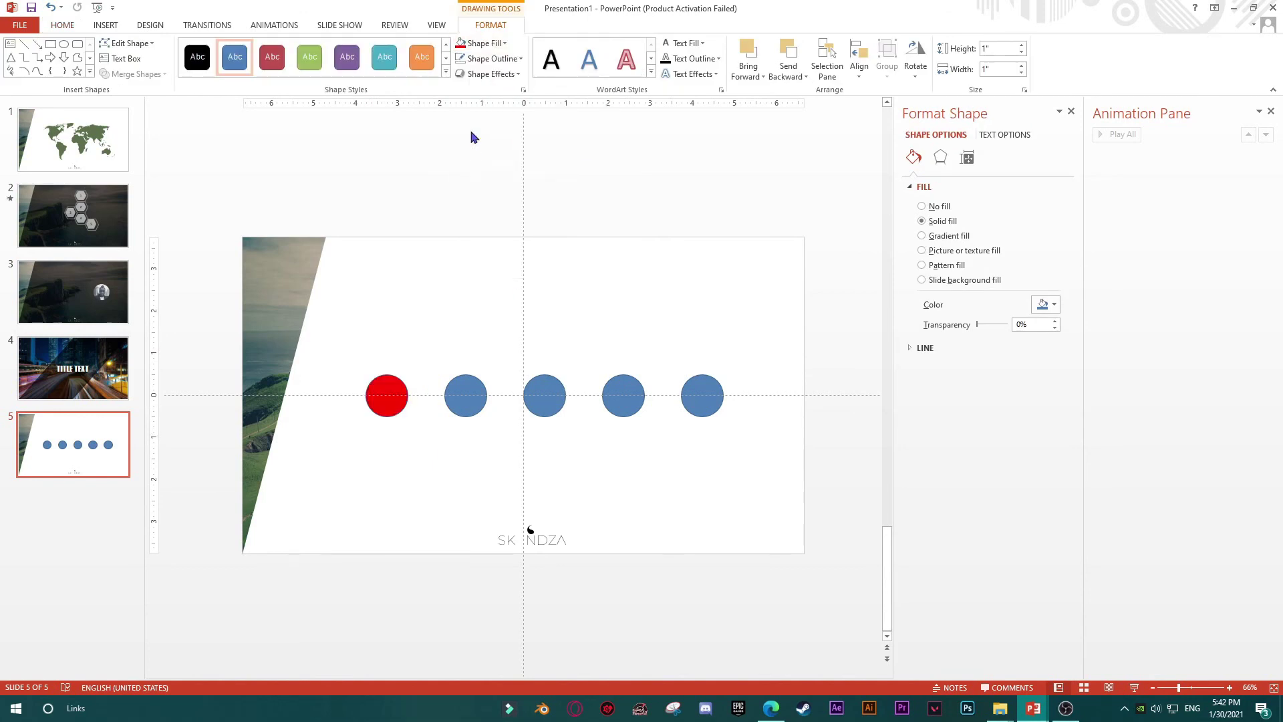
pyautogui.click(483, 59)
pyautogui.click(488, 93)
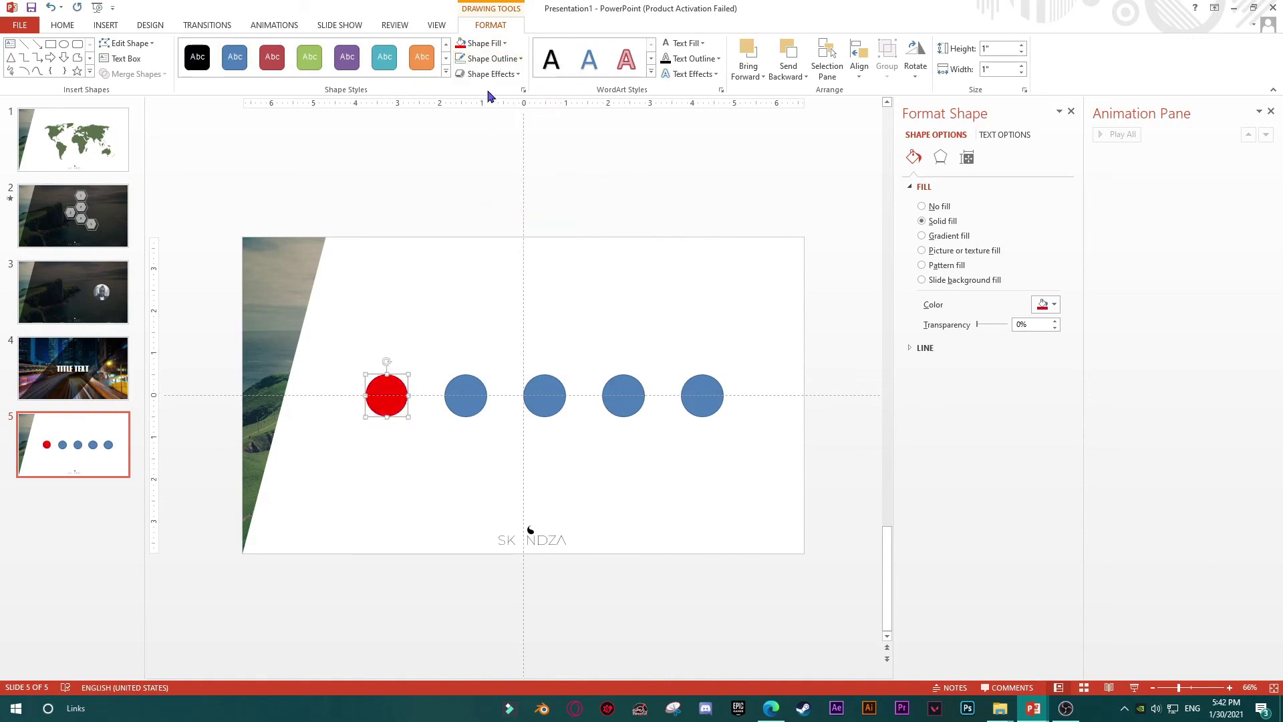
pyautogui.click(486, 74)
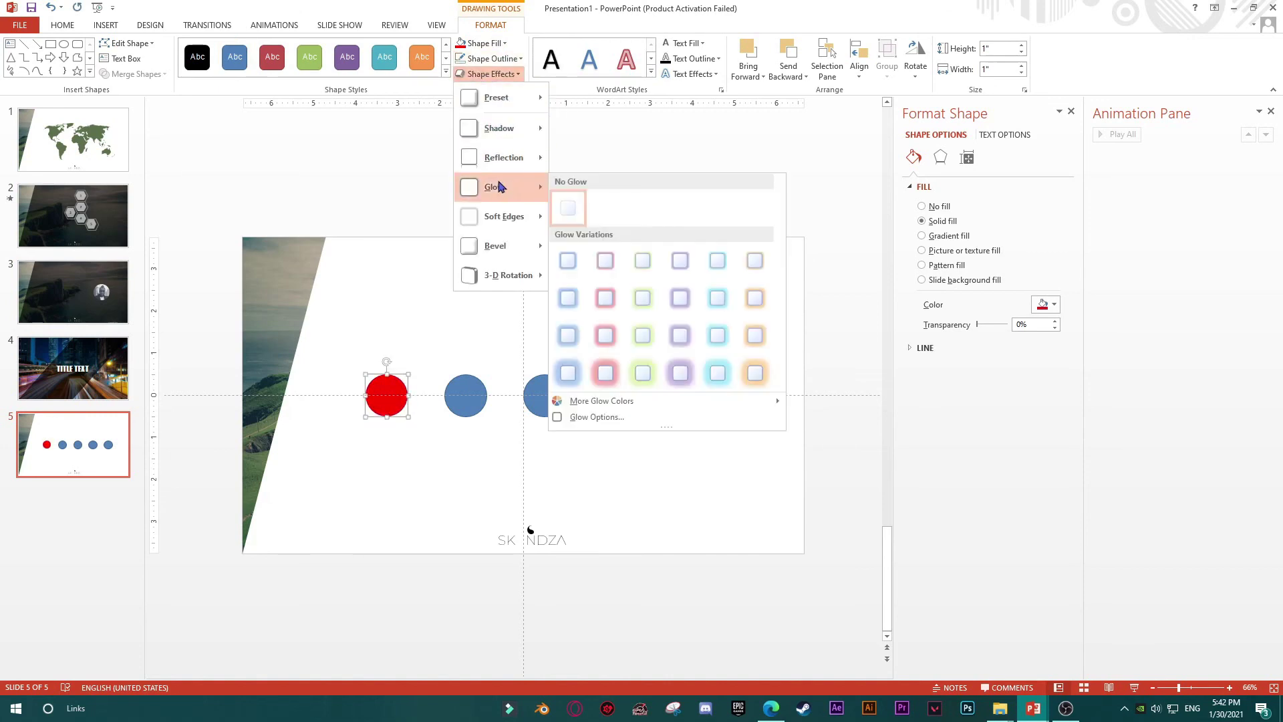
pyautogui.moveTo(514, 130)
pyautogui.click(579, 194)
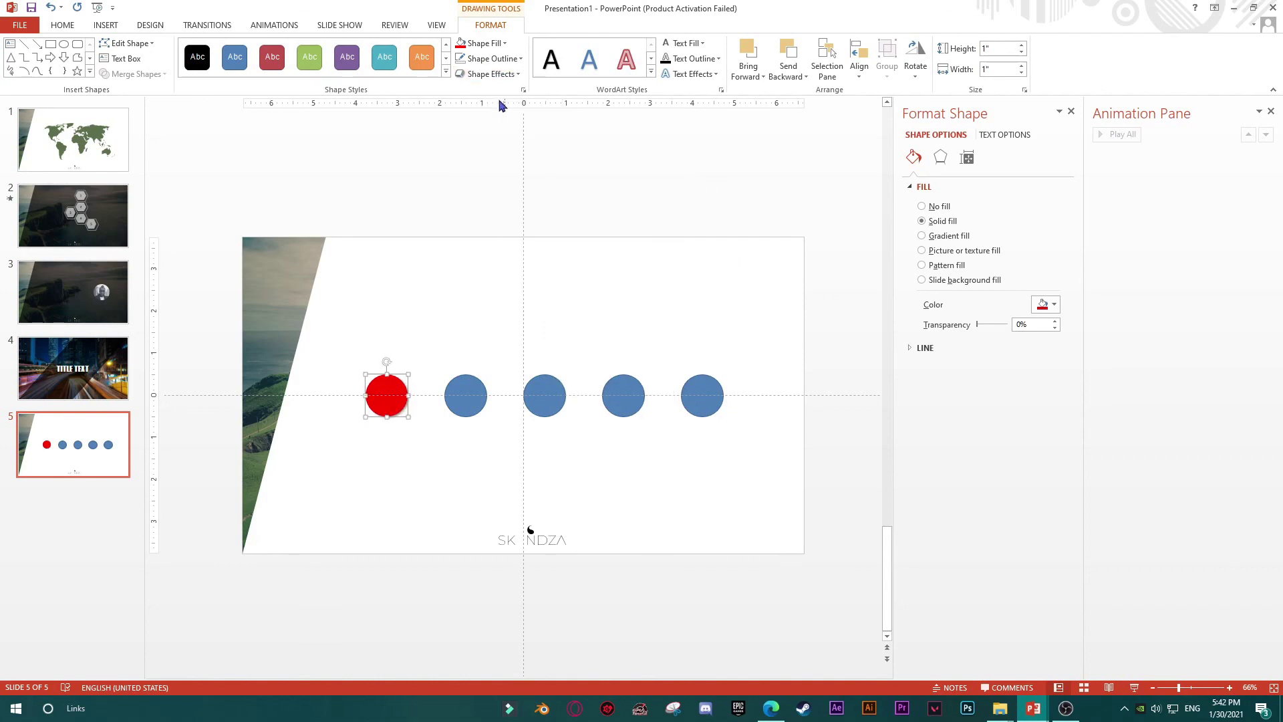
# Refill the first circle white and give it an inner shadow preset
pyautogui.click(490, 47)
pyautogui.click(460, 73)
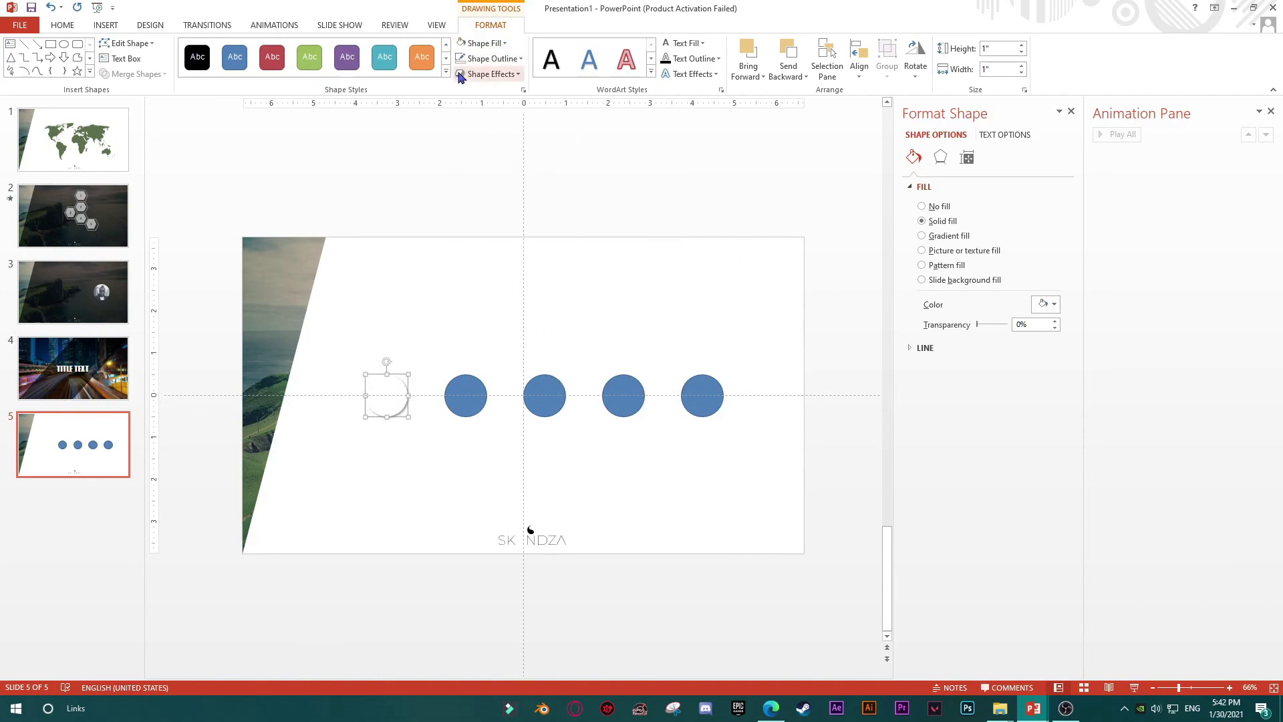
pyautogui.click(494, 73)
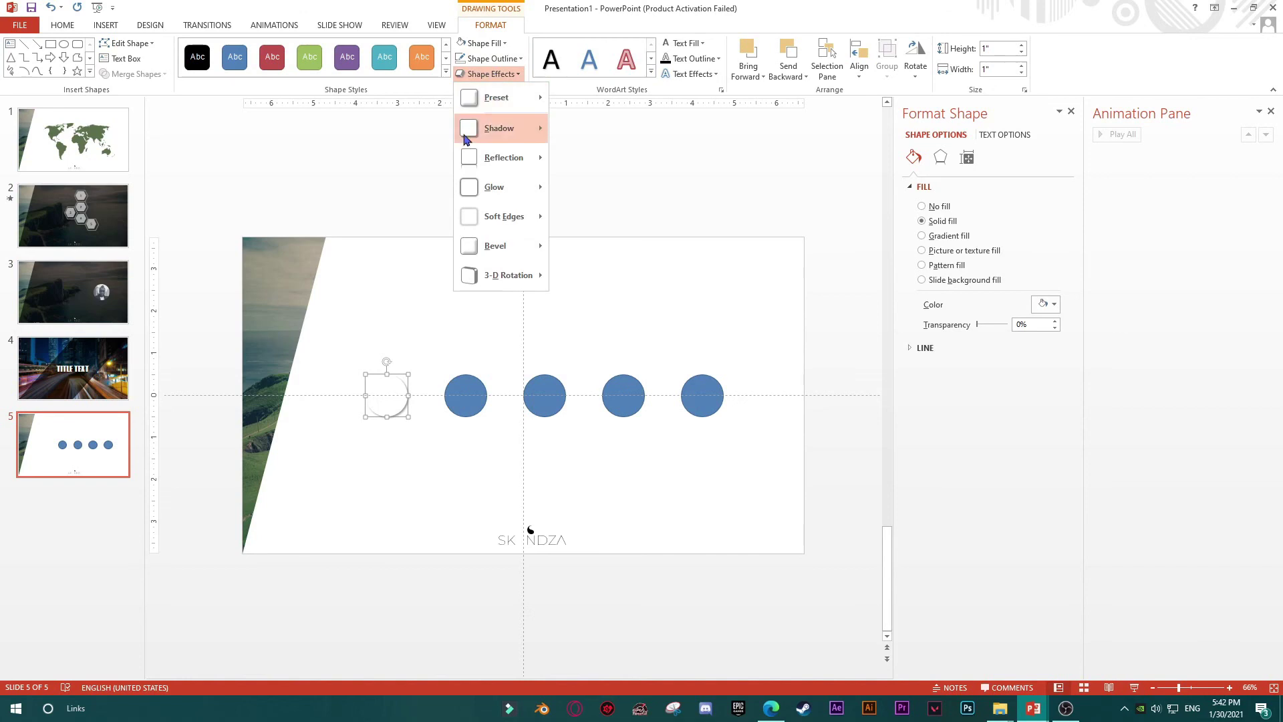
pyautogui.moveTo(515, 130)
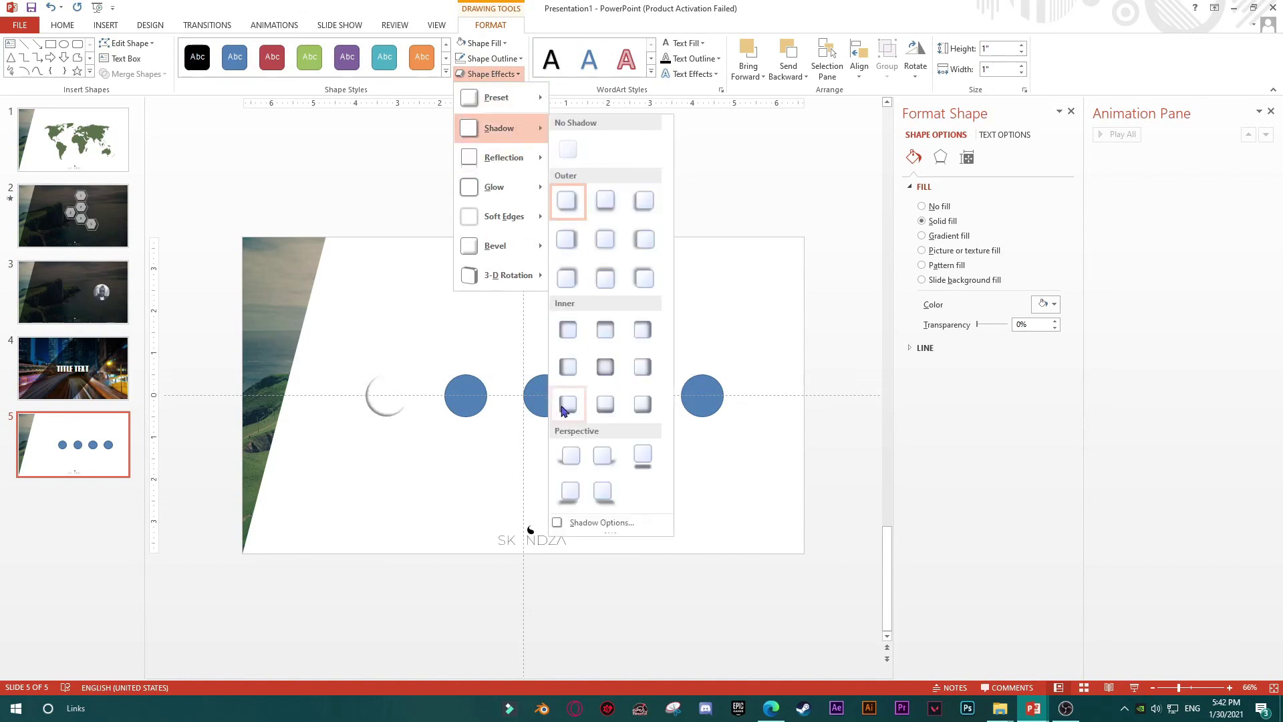
pyautogui.click(568, 330)
pyautogui.click(460, 351)
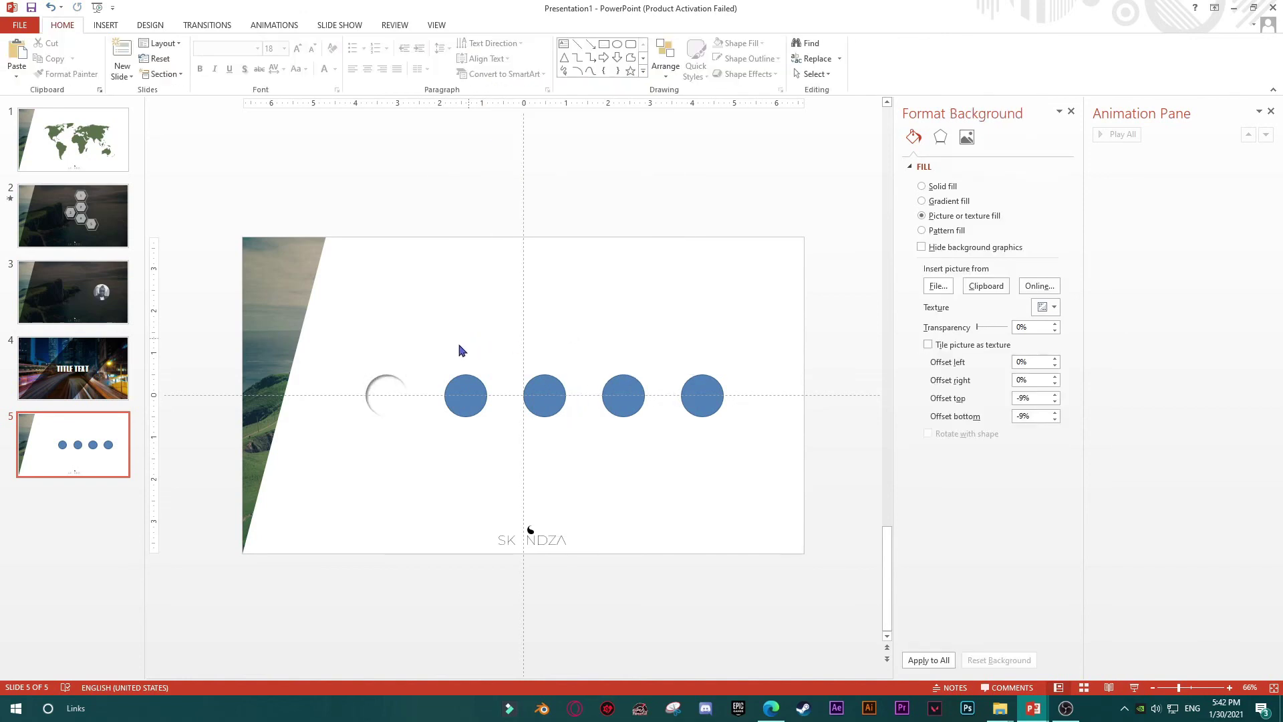
# Click through the four blue circles, then reselect the white inner-shadow circle
pyautogui.click(480, 386)
pyautogui.click(544, 391)
pyautogui.click(615, 391)
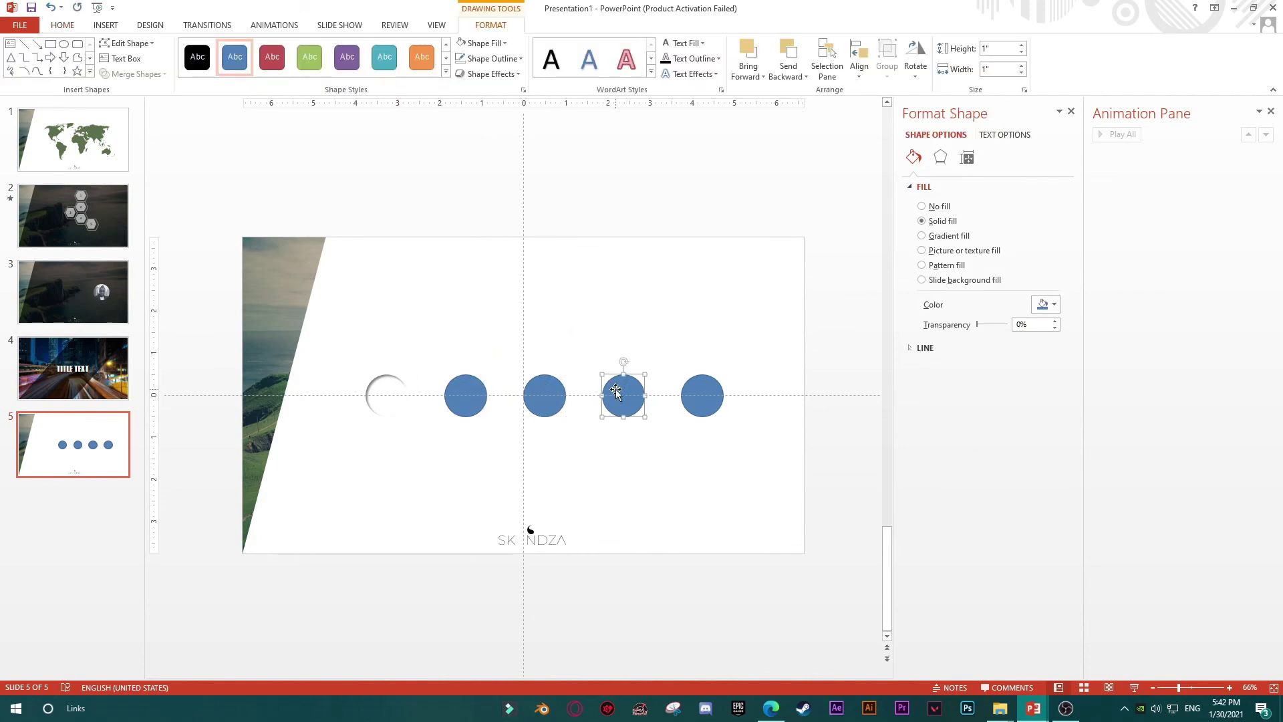
pyautogui.click(696, 386)
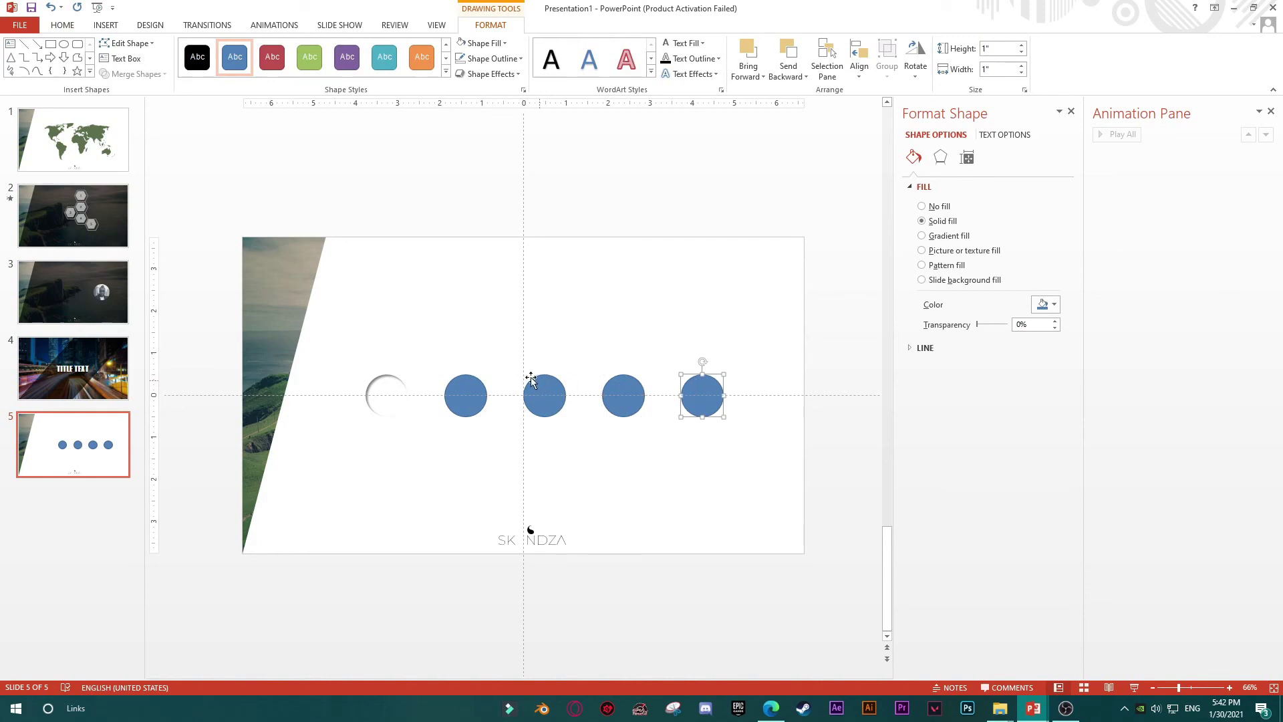
pyautogui.click(388, 387)
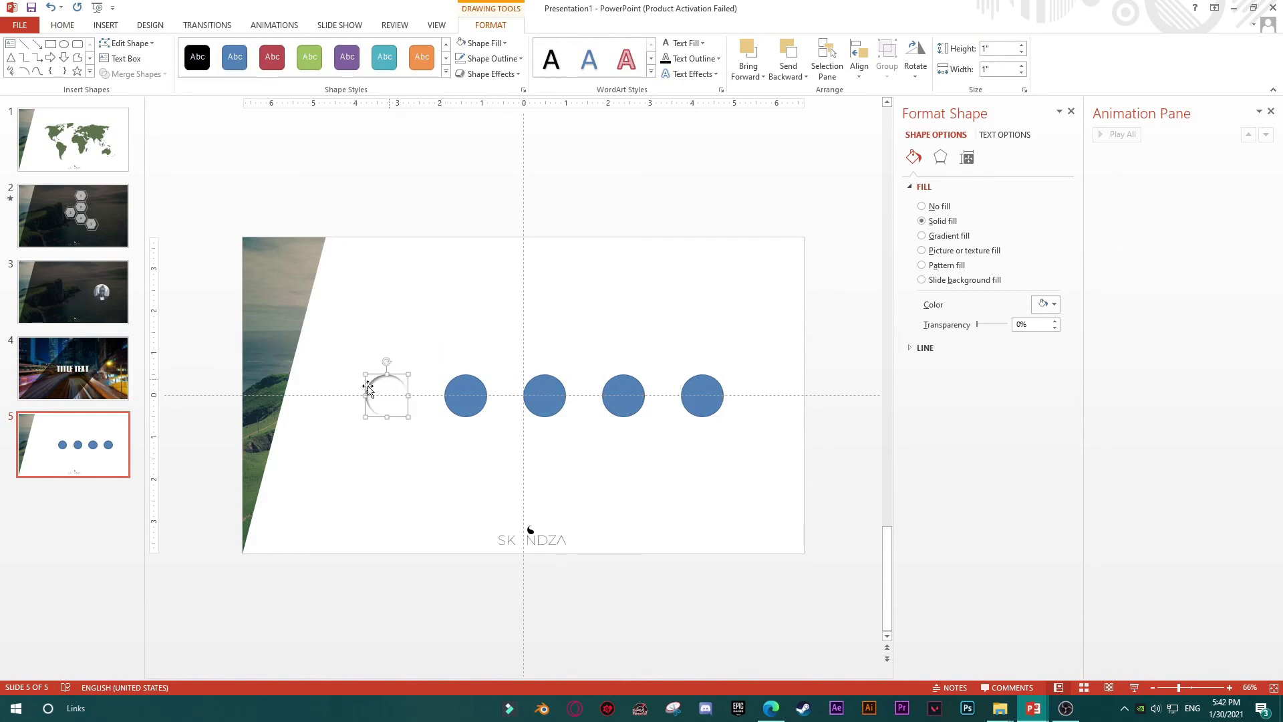
# Use a locked Format Painter to copy the white inner-shadow style onto circles two through five
pyautogui.click(273, 25)
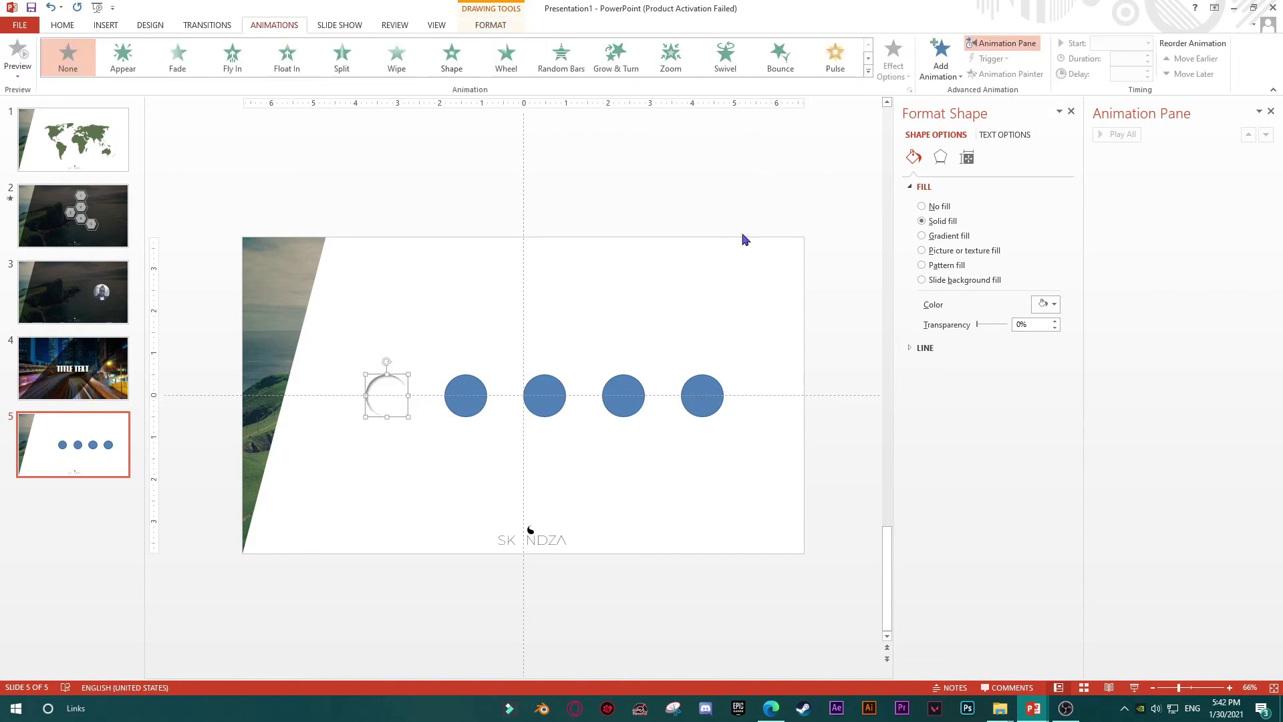
pyautogui.click(66, 27)
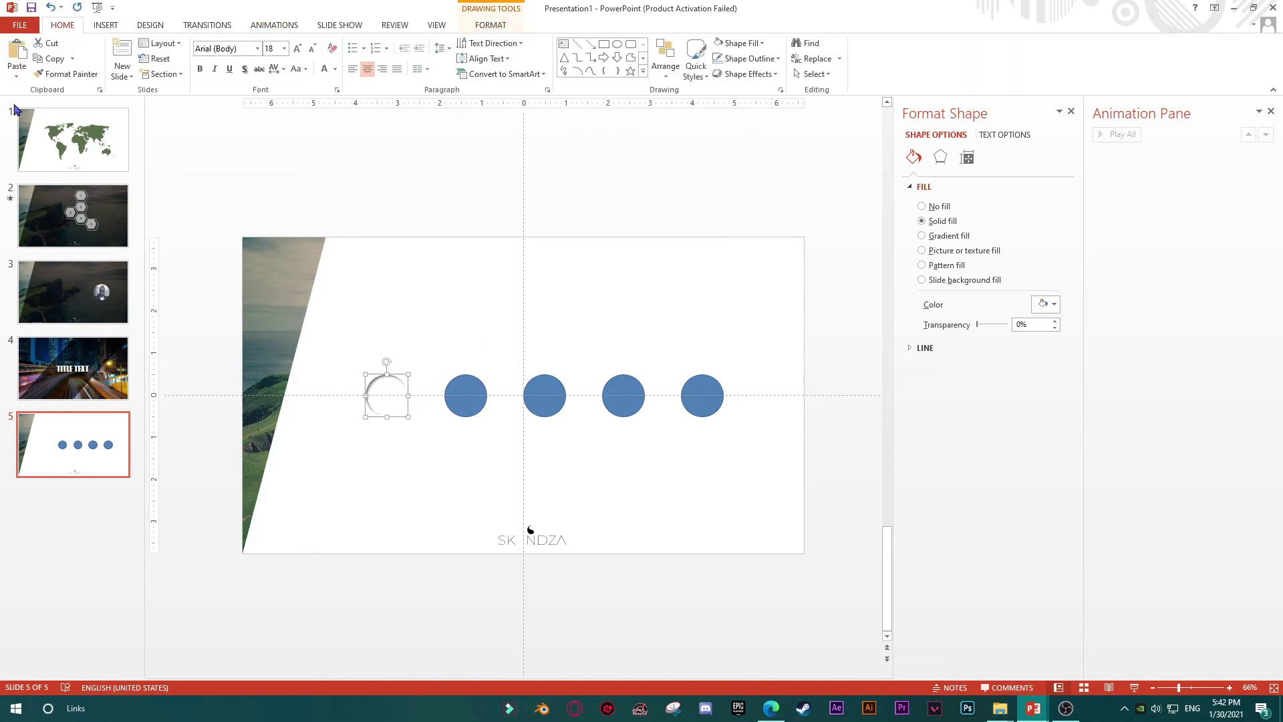
pyautogui.doubleClick(66, 77)
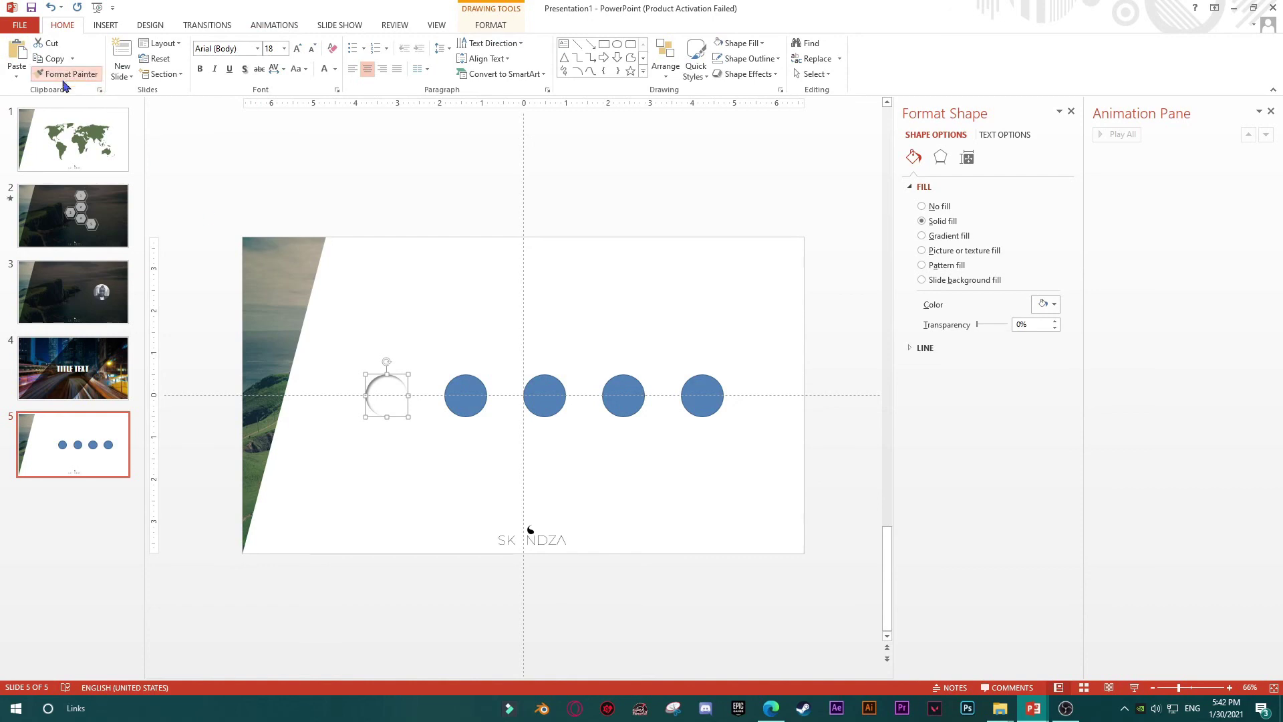
pyautogui.click(460, 389)
pyautogui.click(548, 399)
pyautogui.click(622, 401)
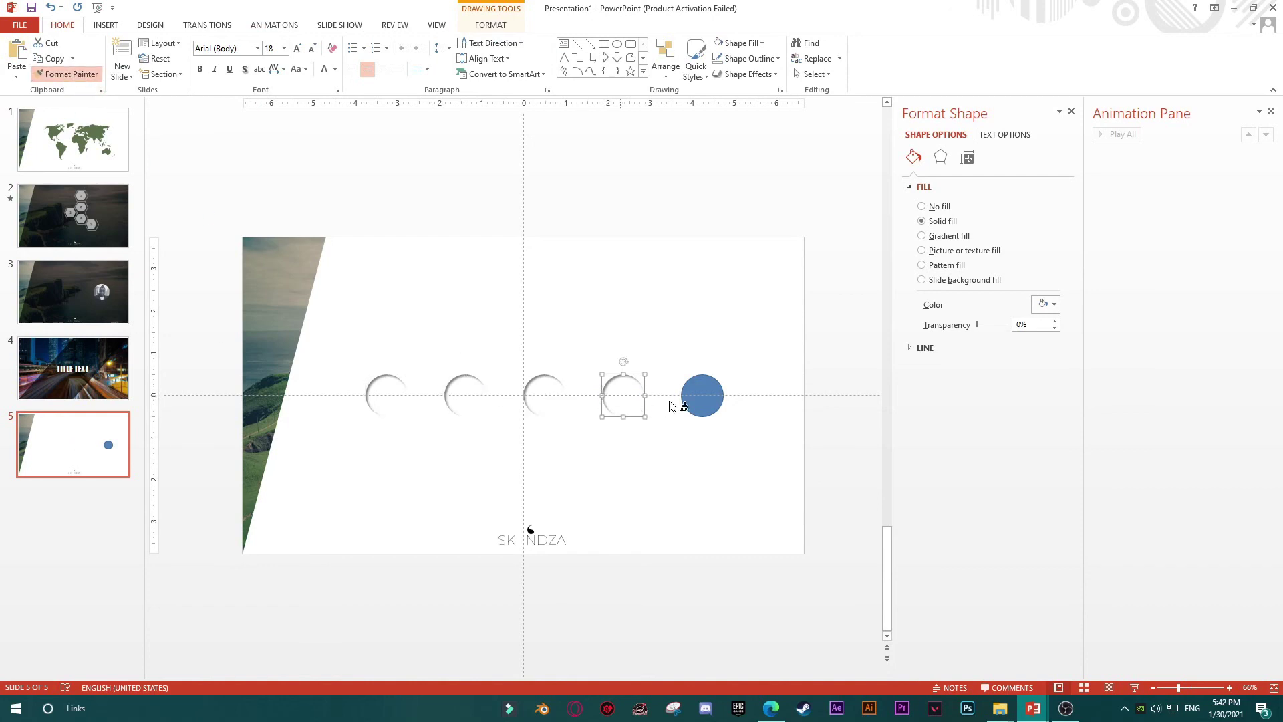
pyautogui.click(710, 408)
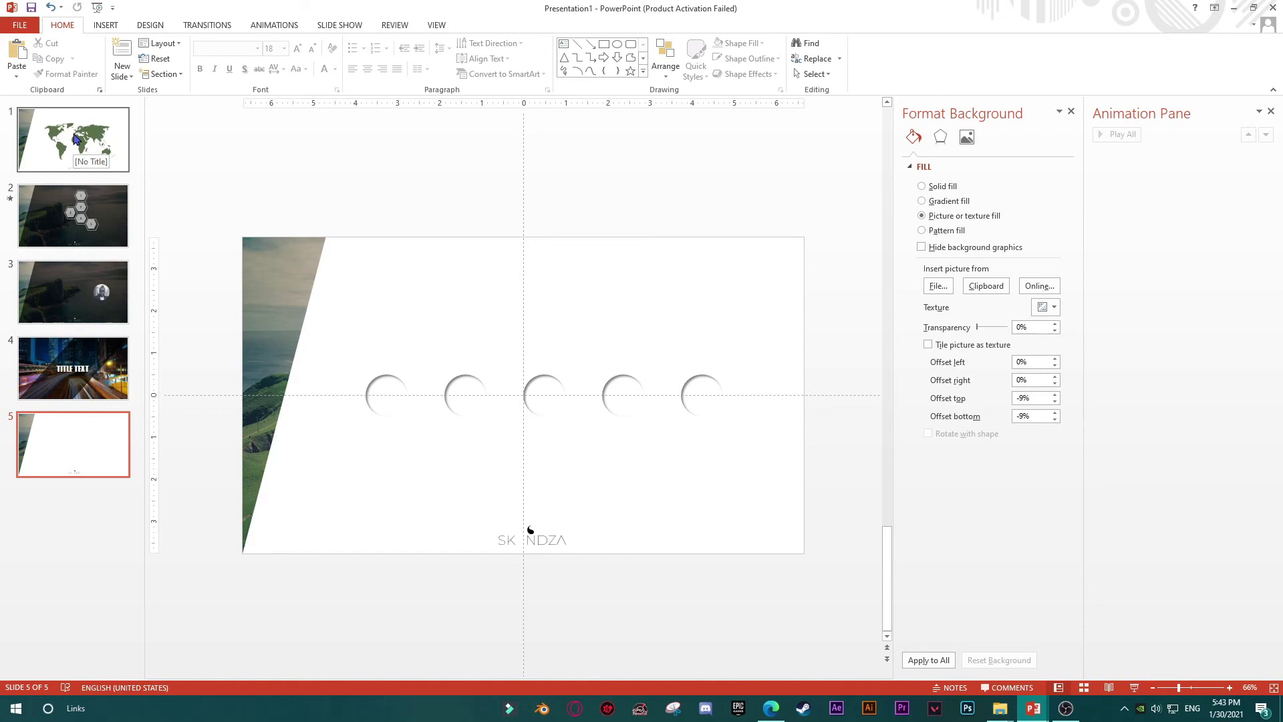
# Browse back and forth between slides 3, 4 and 5, ending on the round portrait slide 3
pyautogui.click(72, 361)
pyautogui.click(85, 289)
pyautogui.press('Up')
pyautogui.press('Up')
pyautogui.press('Down')
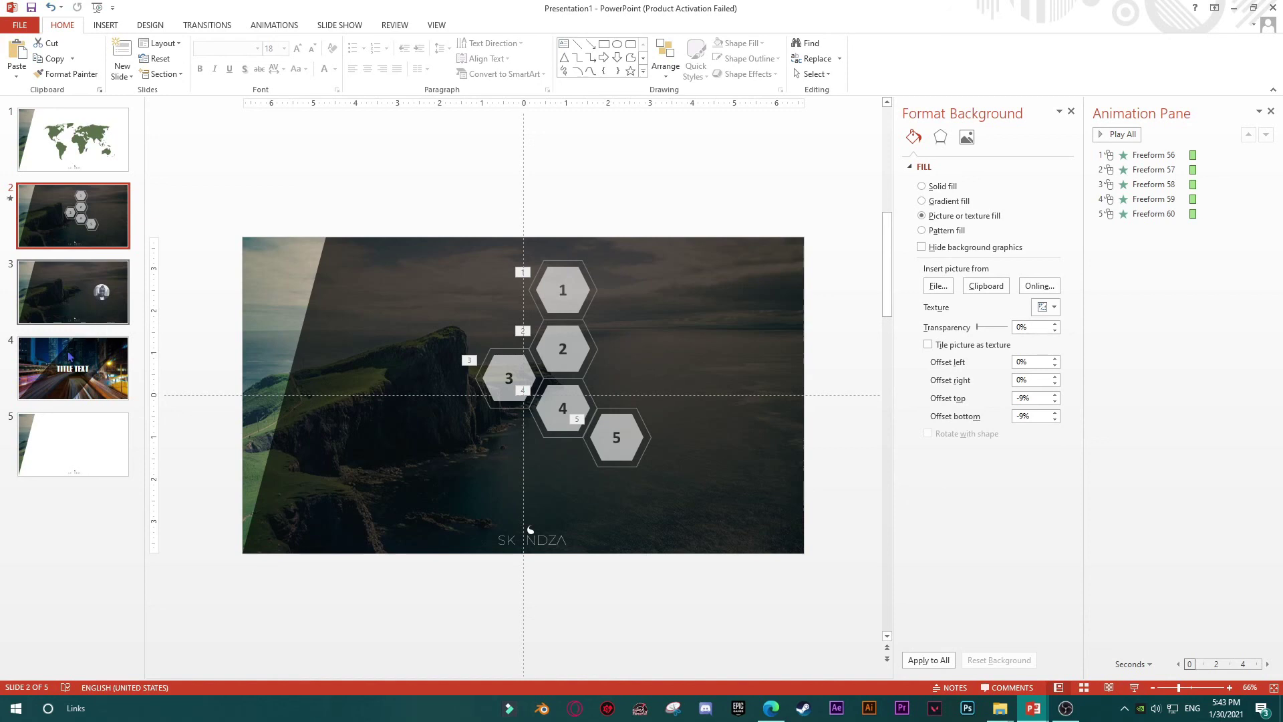
pyautogui.click(80, 376)
pyautogui.click(81, 444)
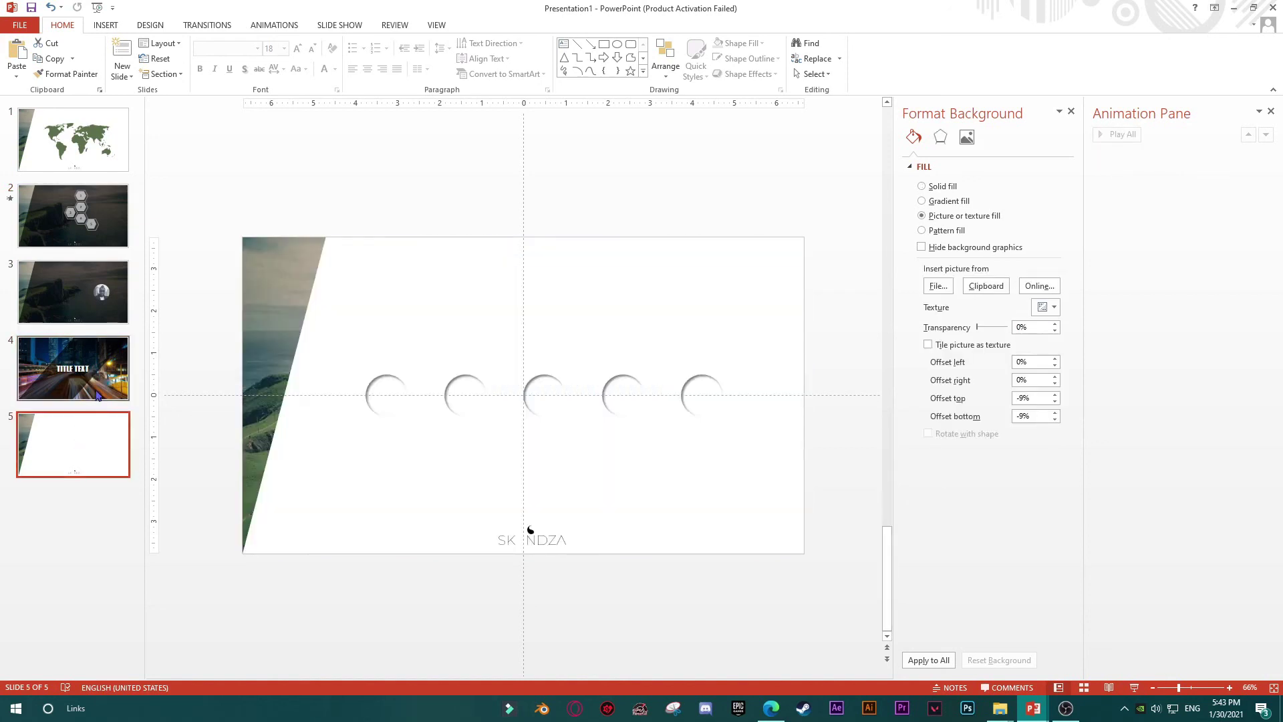
pyautogui.click(99, 392)
pyautogui.click(102, 312)
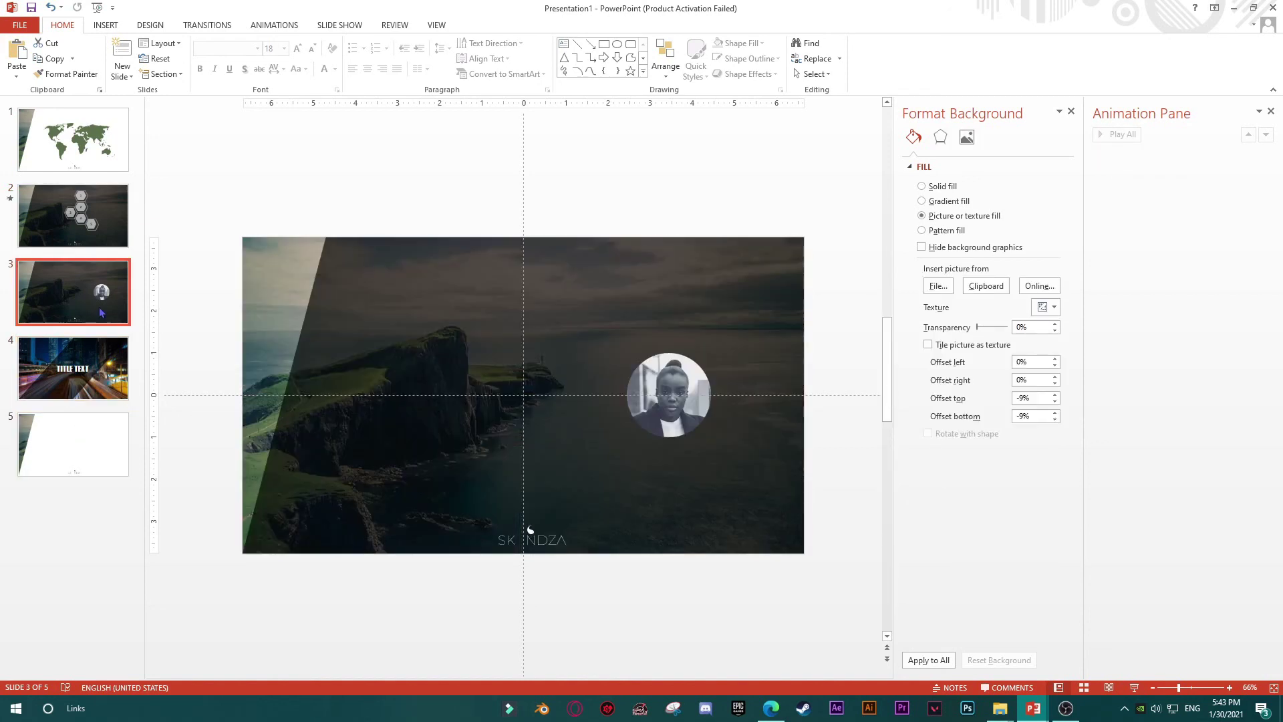